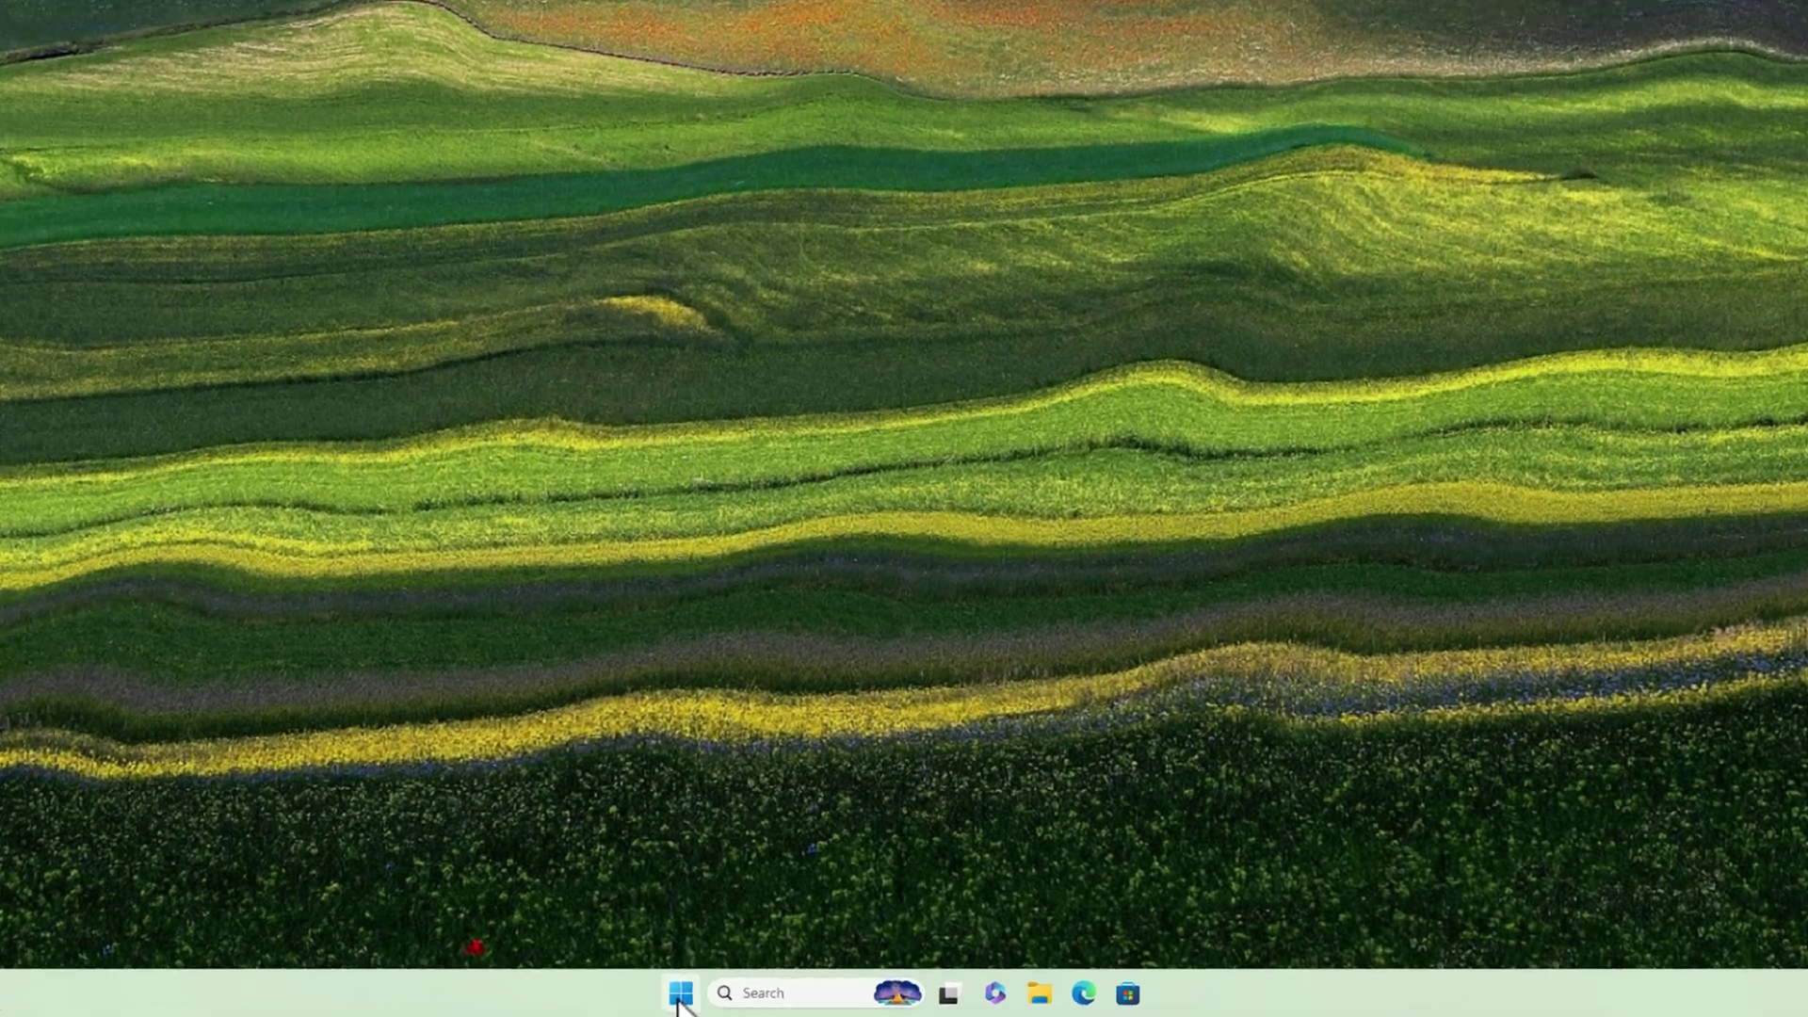
Step: Check the installed apps list in Windows Settings for Microsoft OneDrive, and close Settings
click(741, 1004)
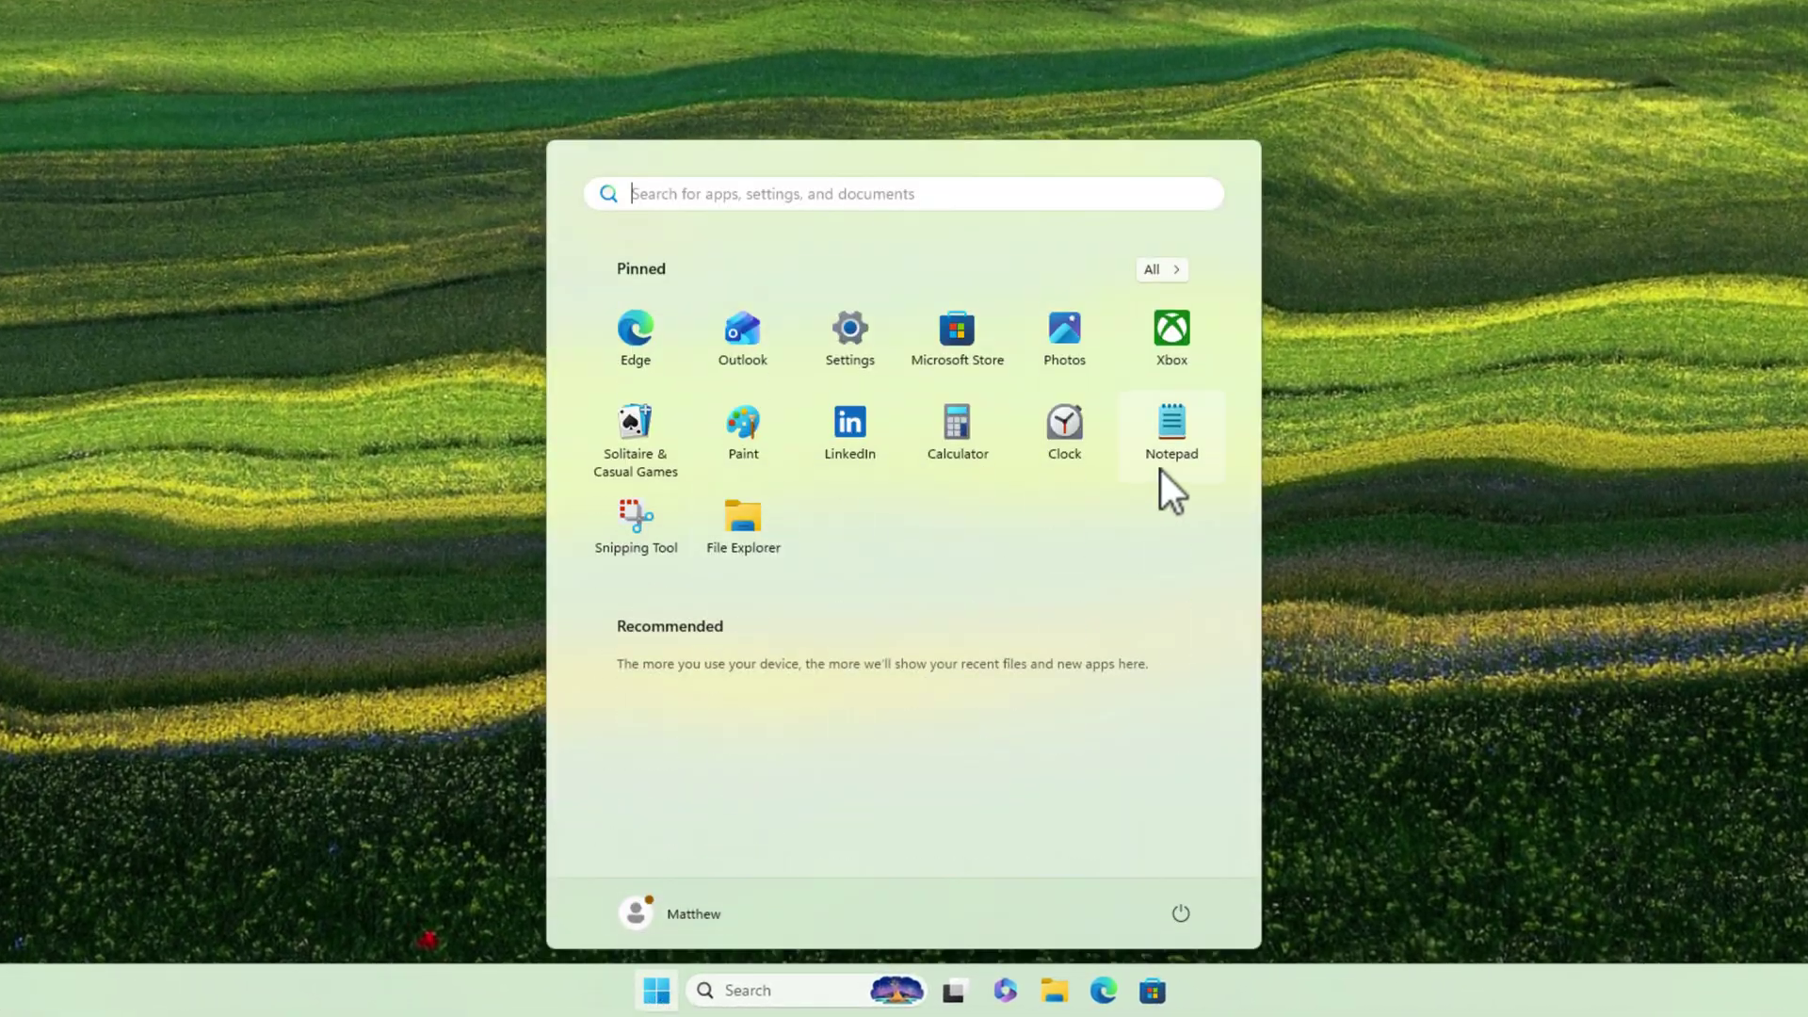
click(873, 360)
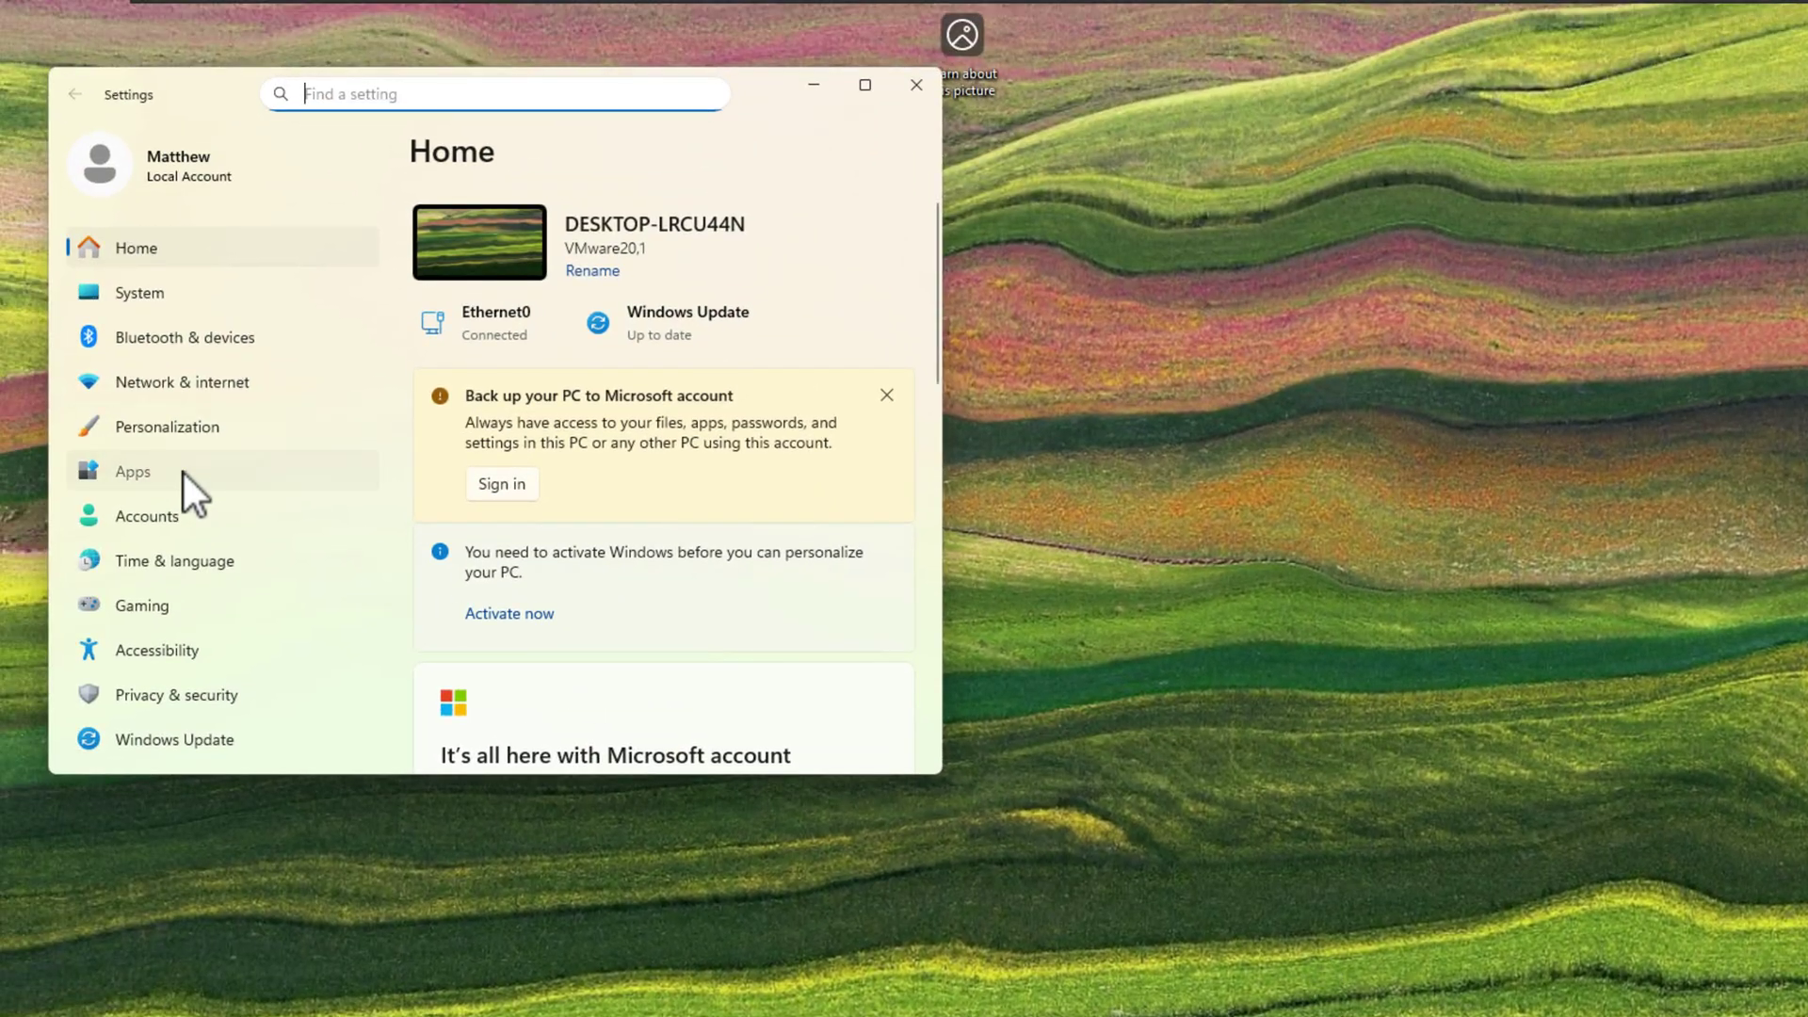
click(184, 473)
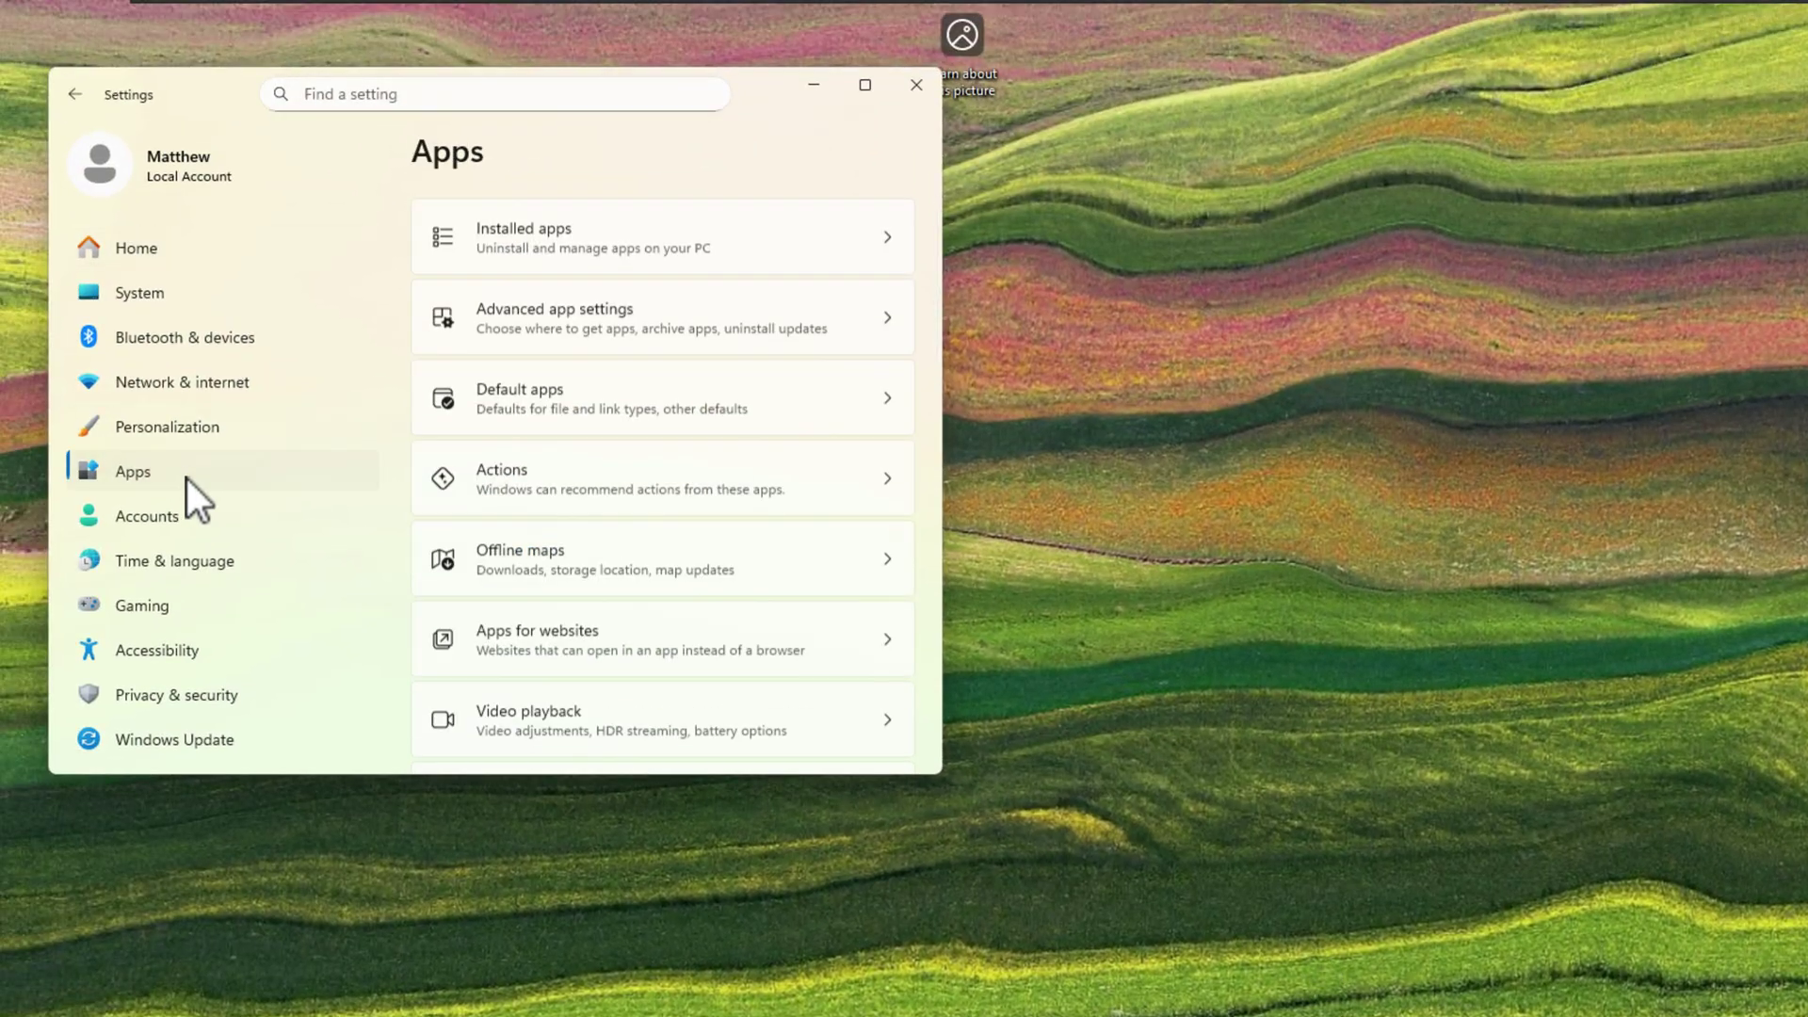
click(546, 241)
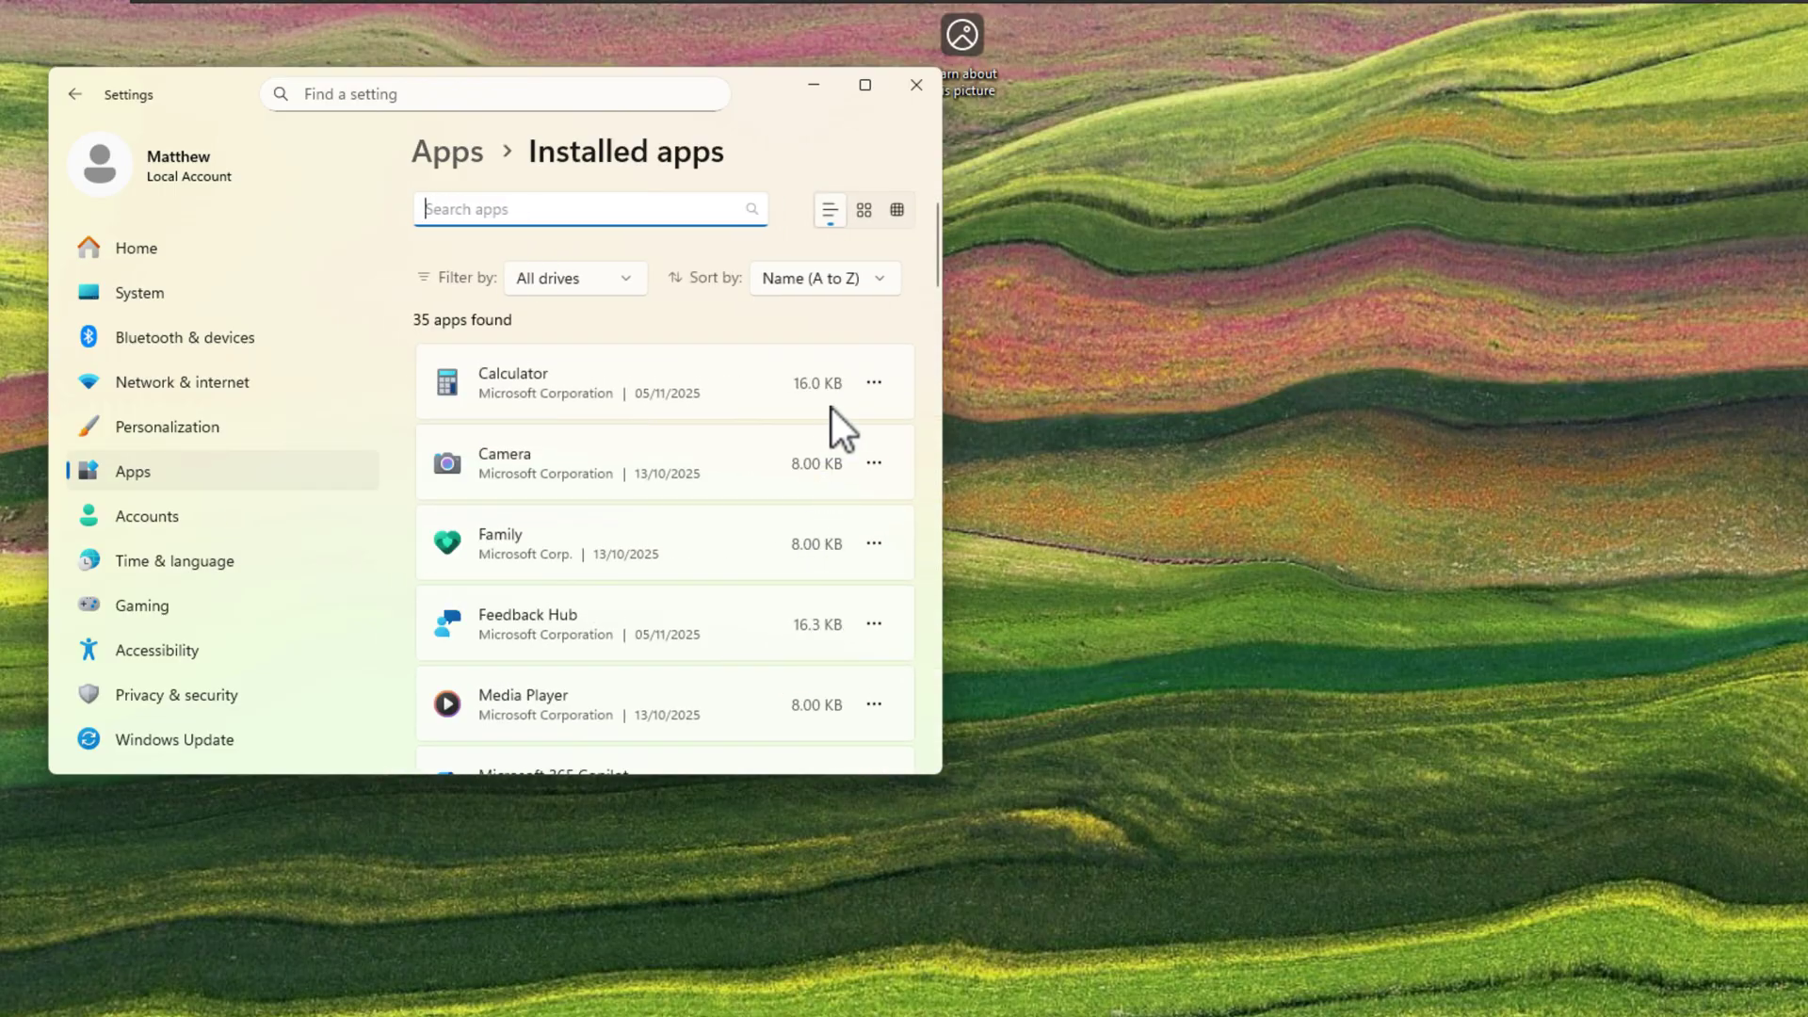
drag(936, 237, 921, 337)
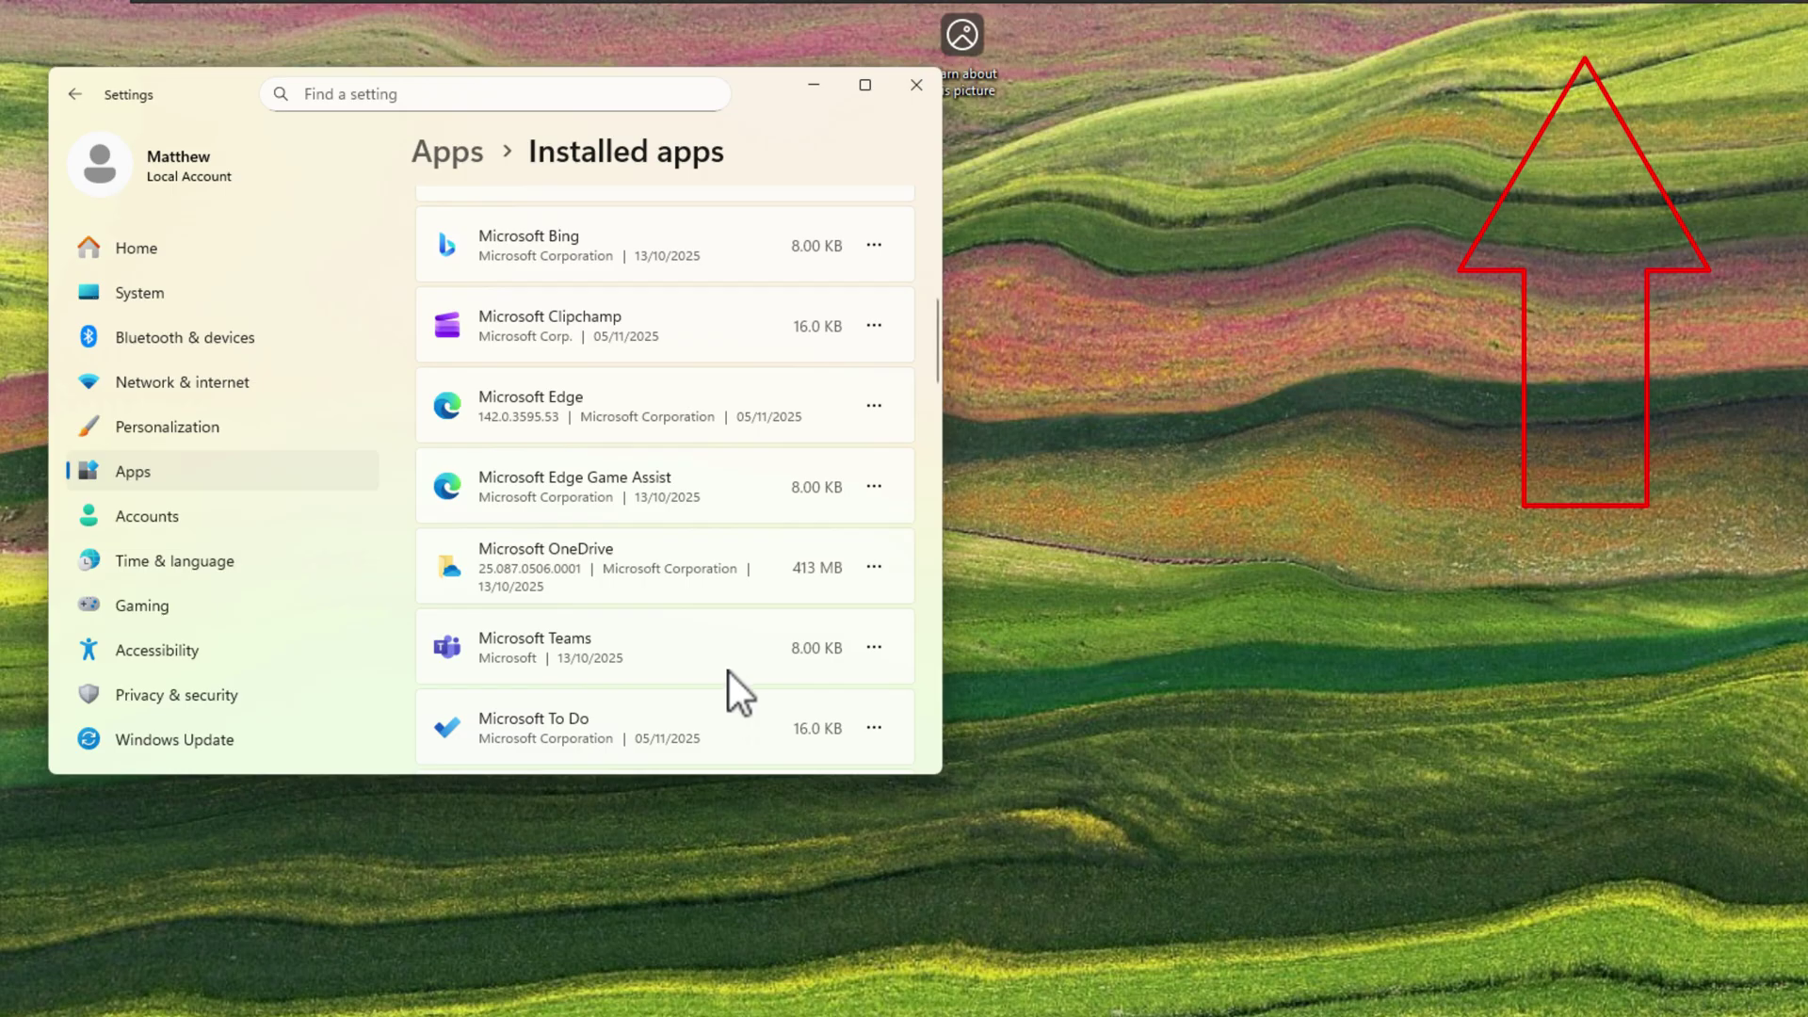
scroll(750, 587, down, 2)
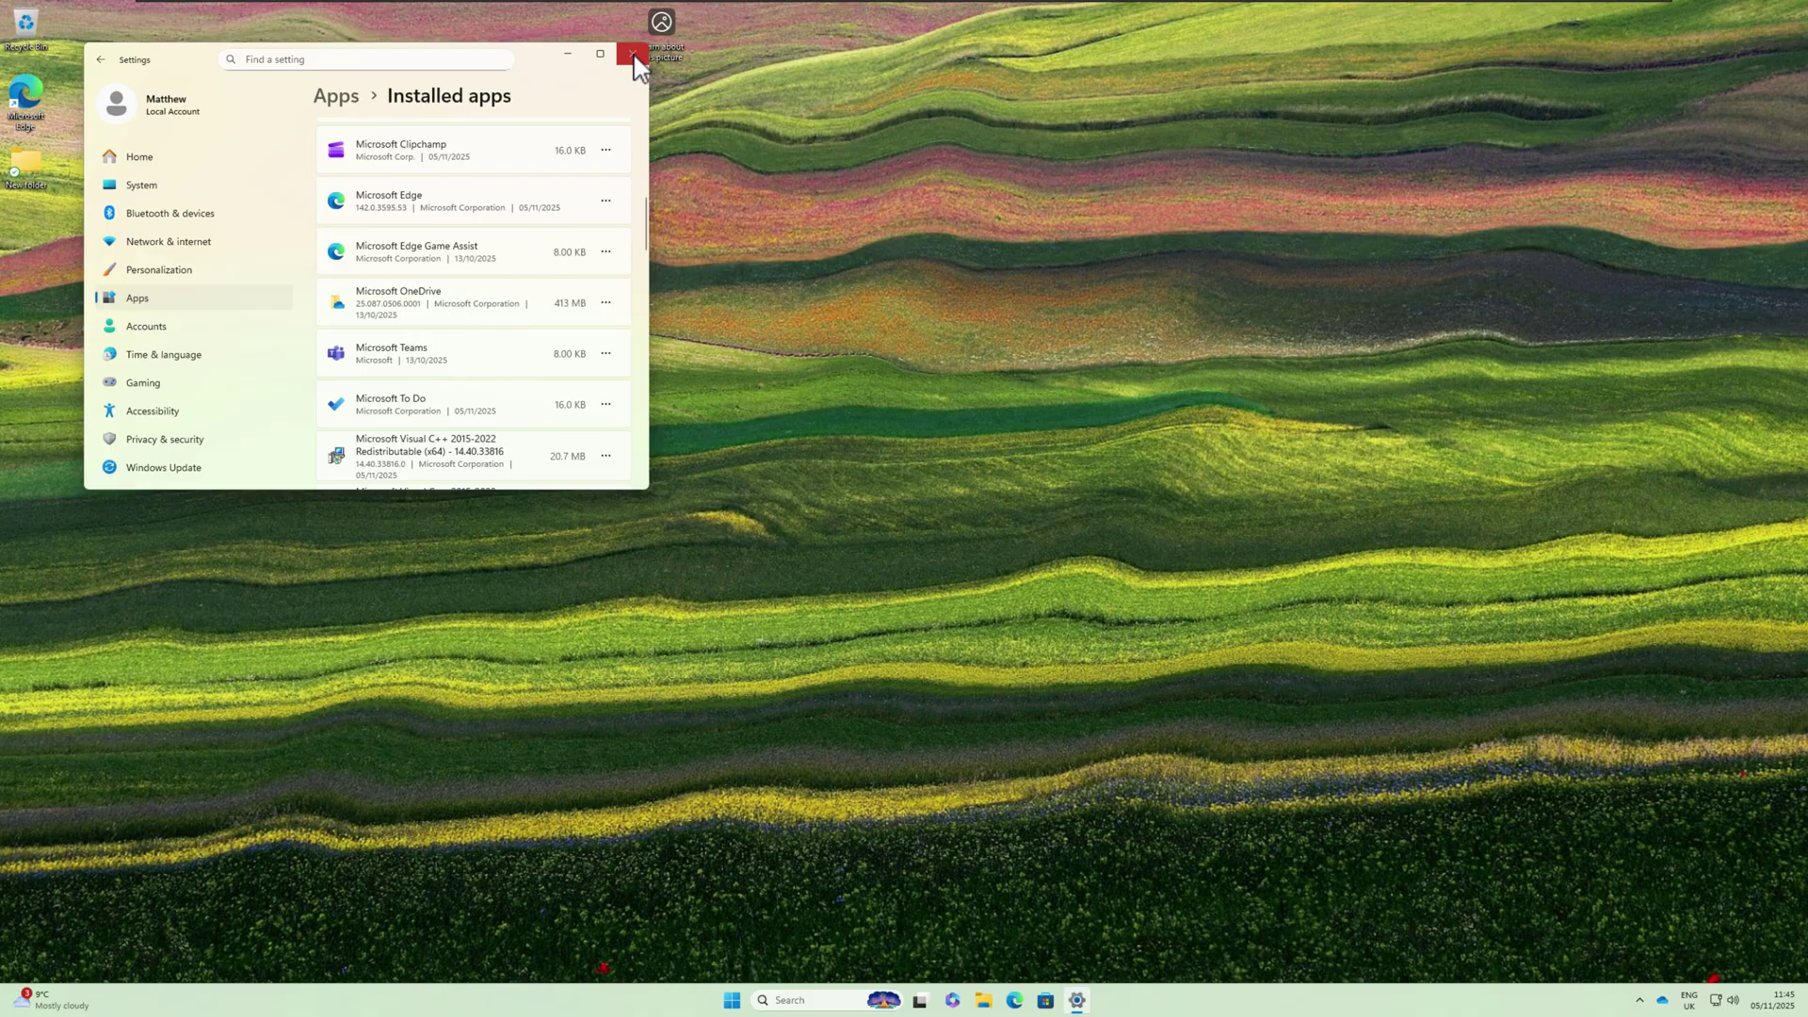
click(633, 52)
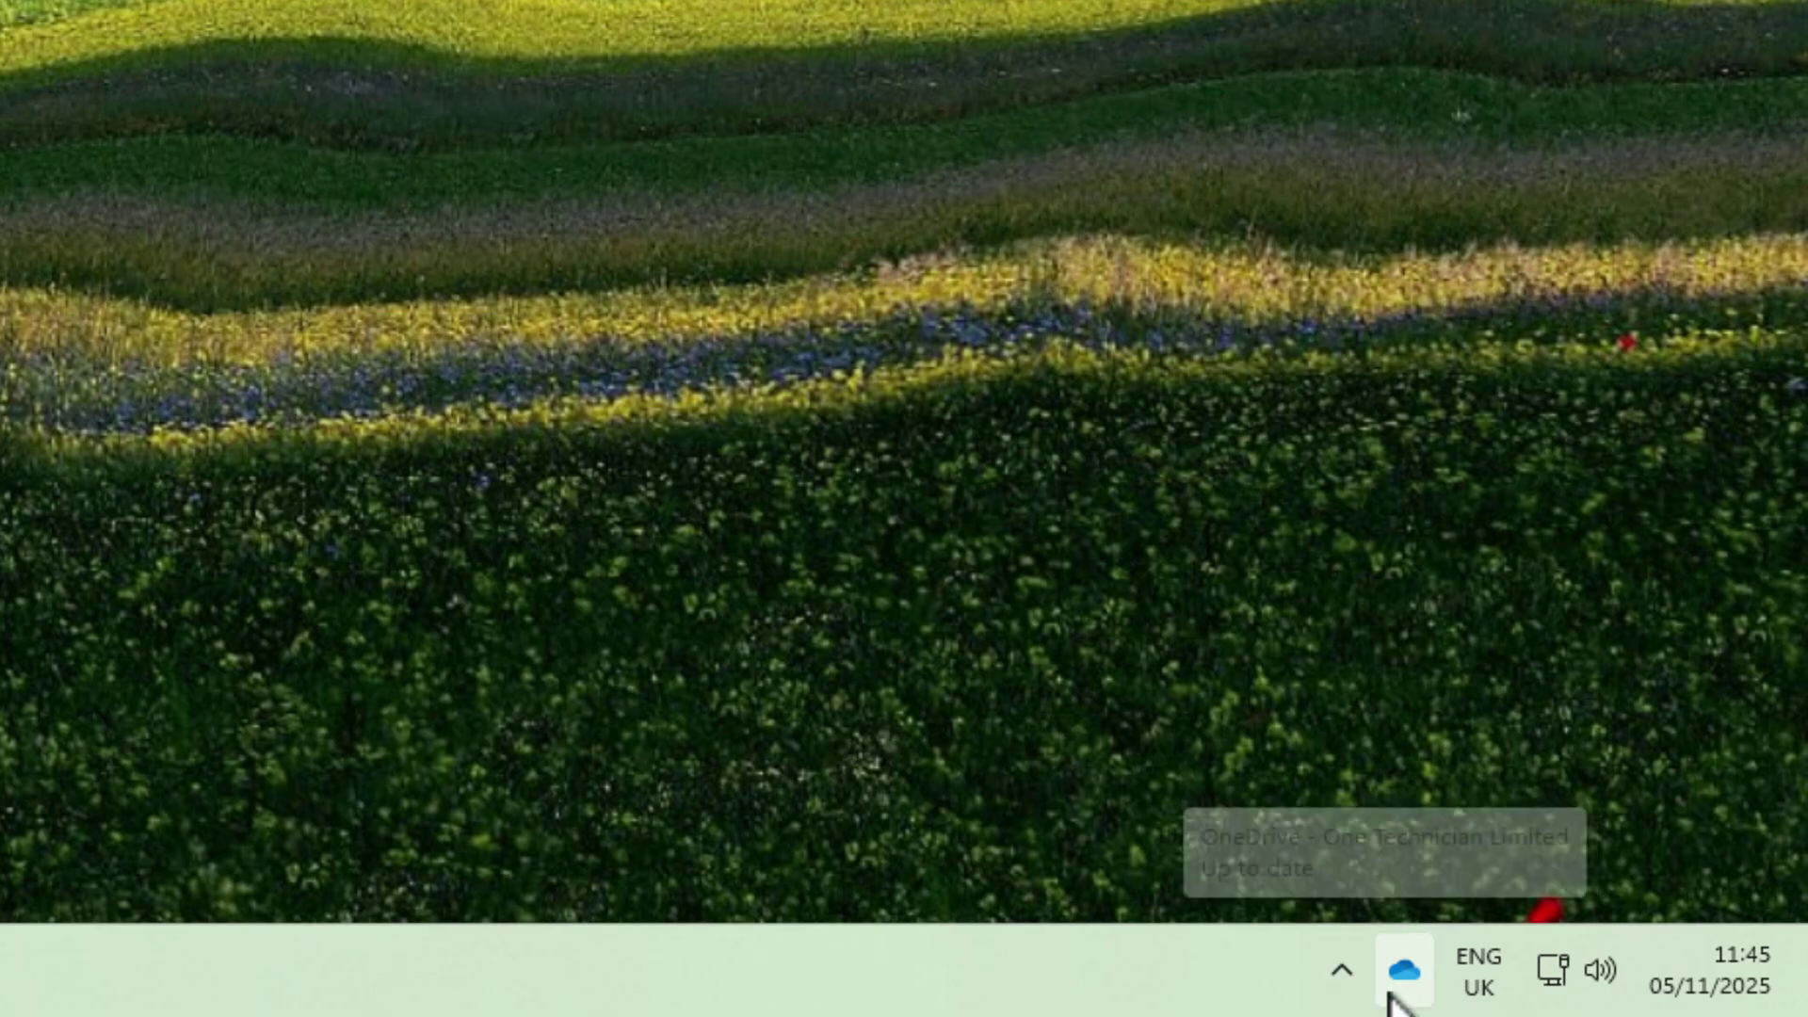
Step: Move the OneDrive icon into the hidden system tray icons and display them
click(1341, 972)
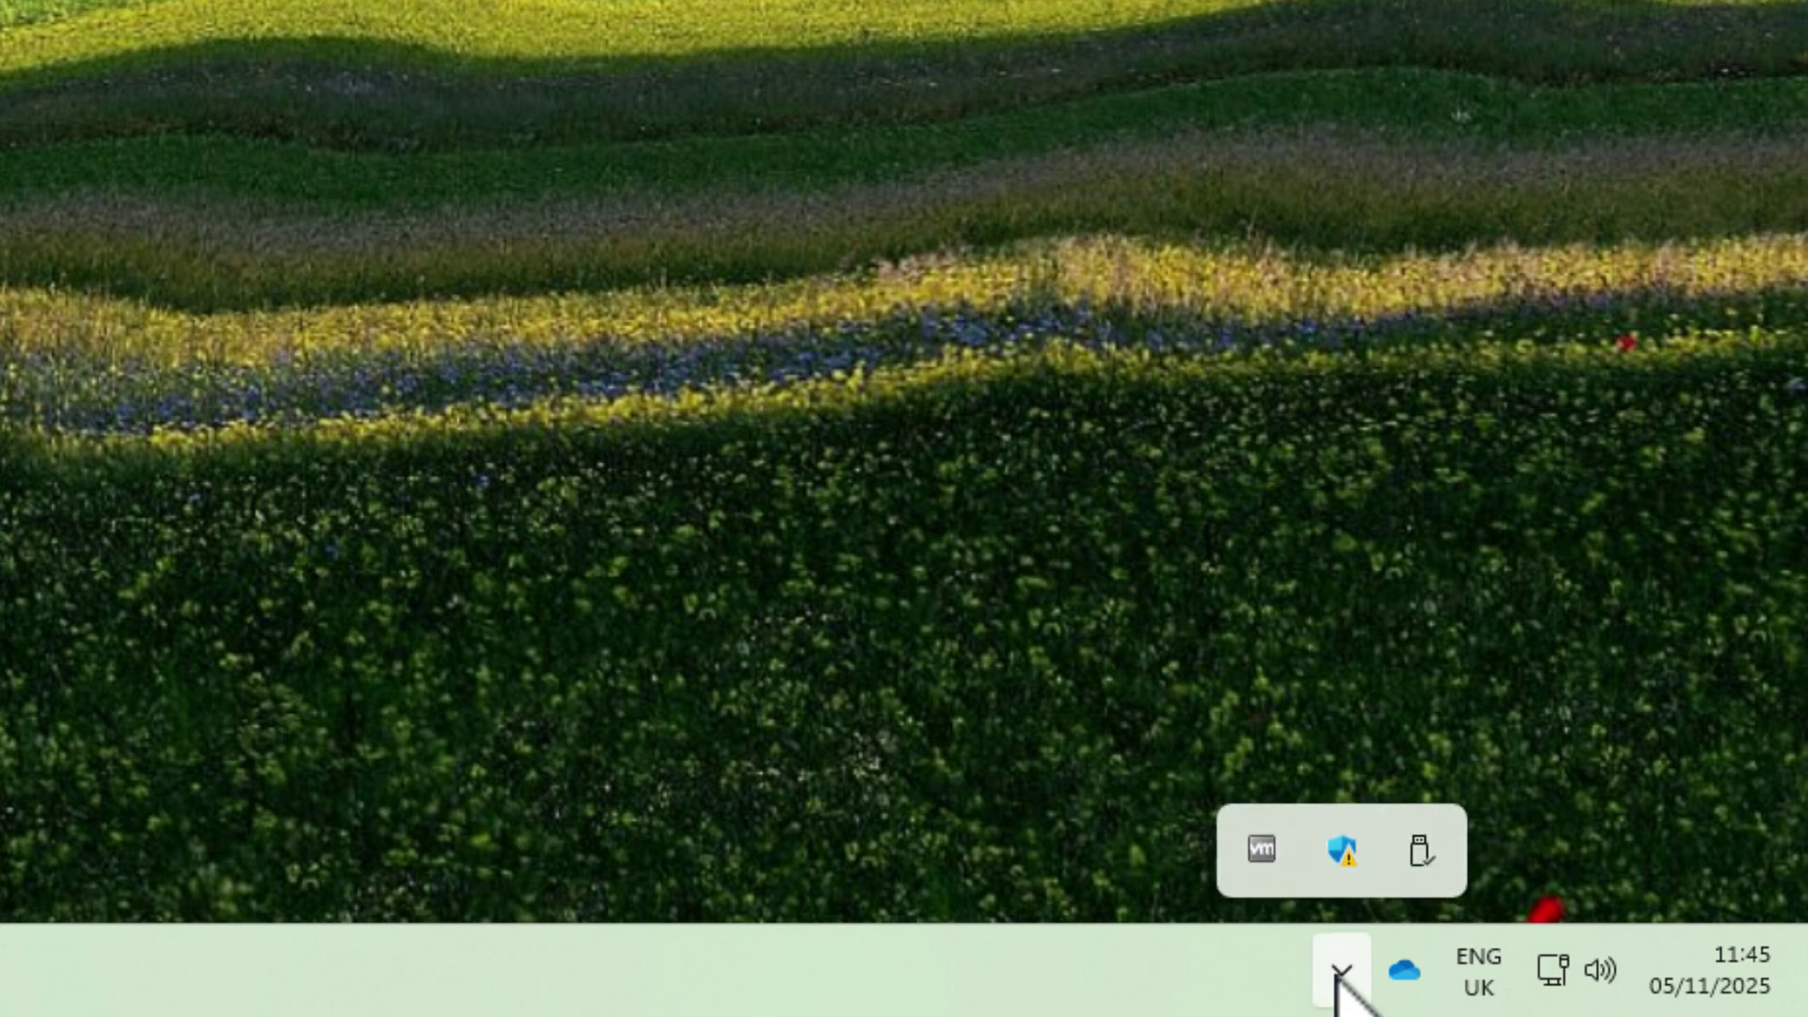
mouse_move(1393, 980)
mouse_down()
mouse_move(1352, 936)
mouse_move(1380, 975)
mouse_up()
click(1402, 972)
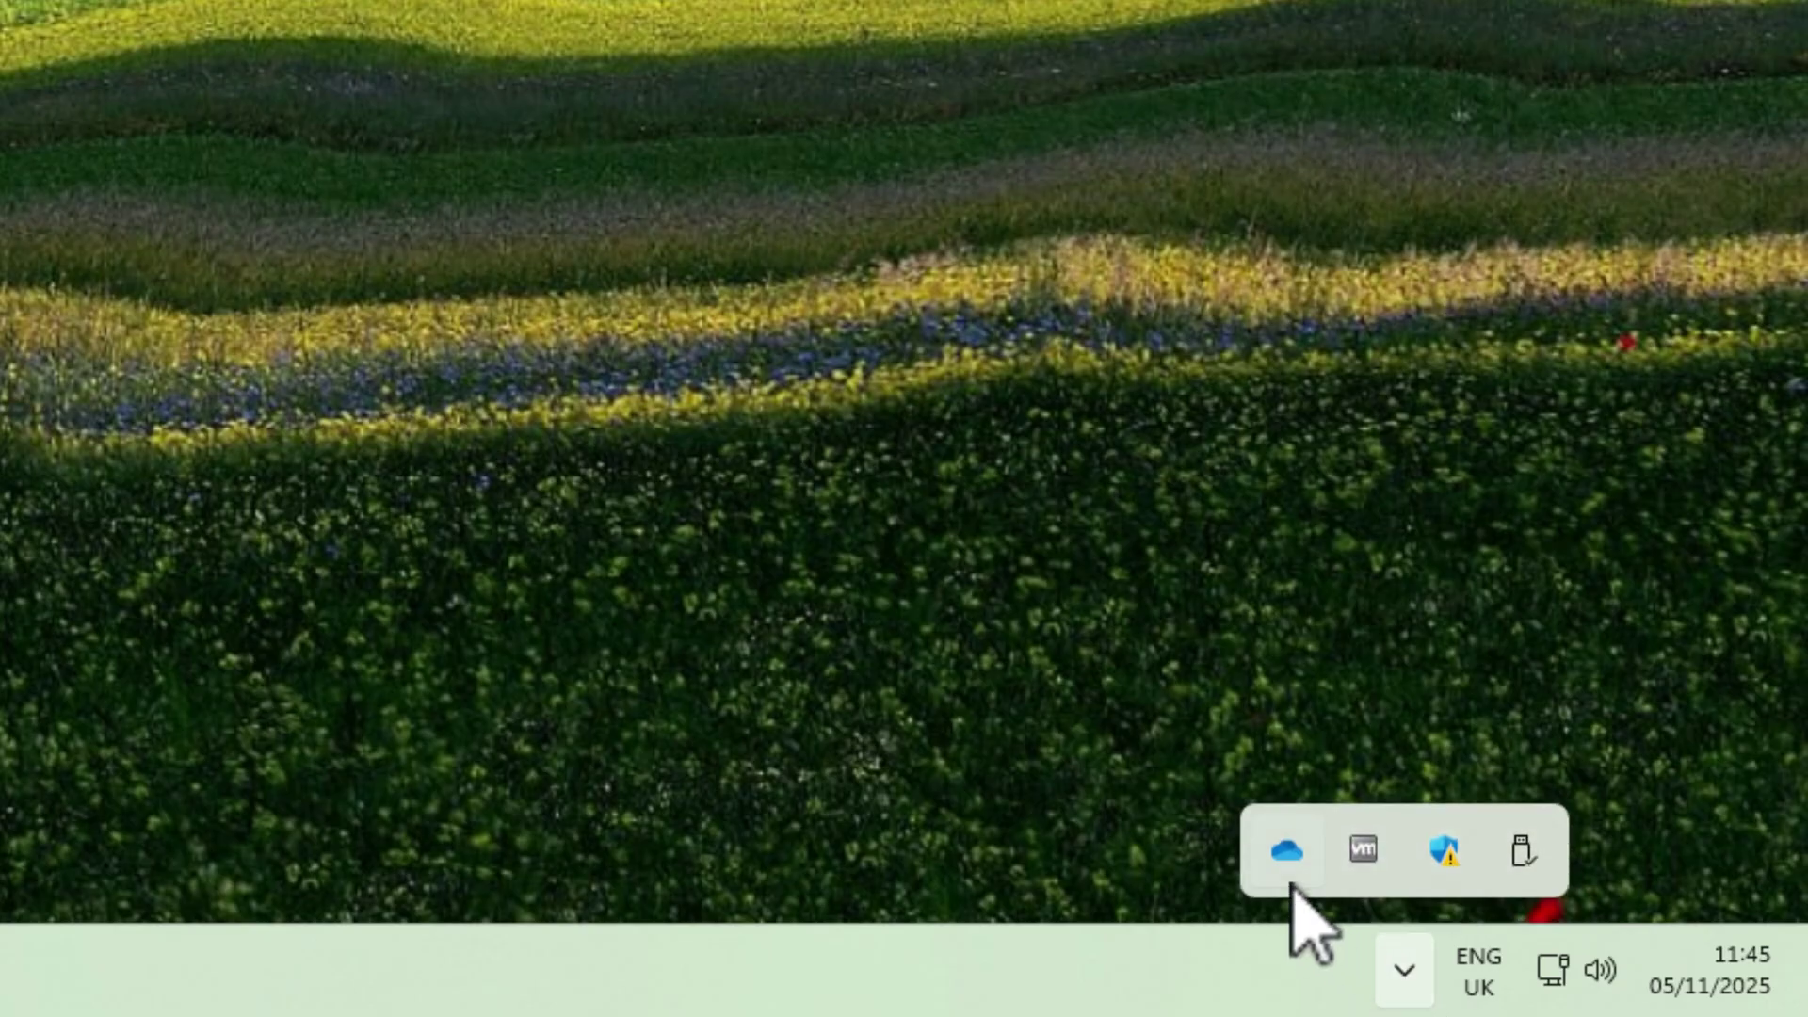
Step: Open the OneDrive settings from its system tray icon
click(1286, 851)
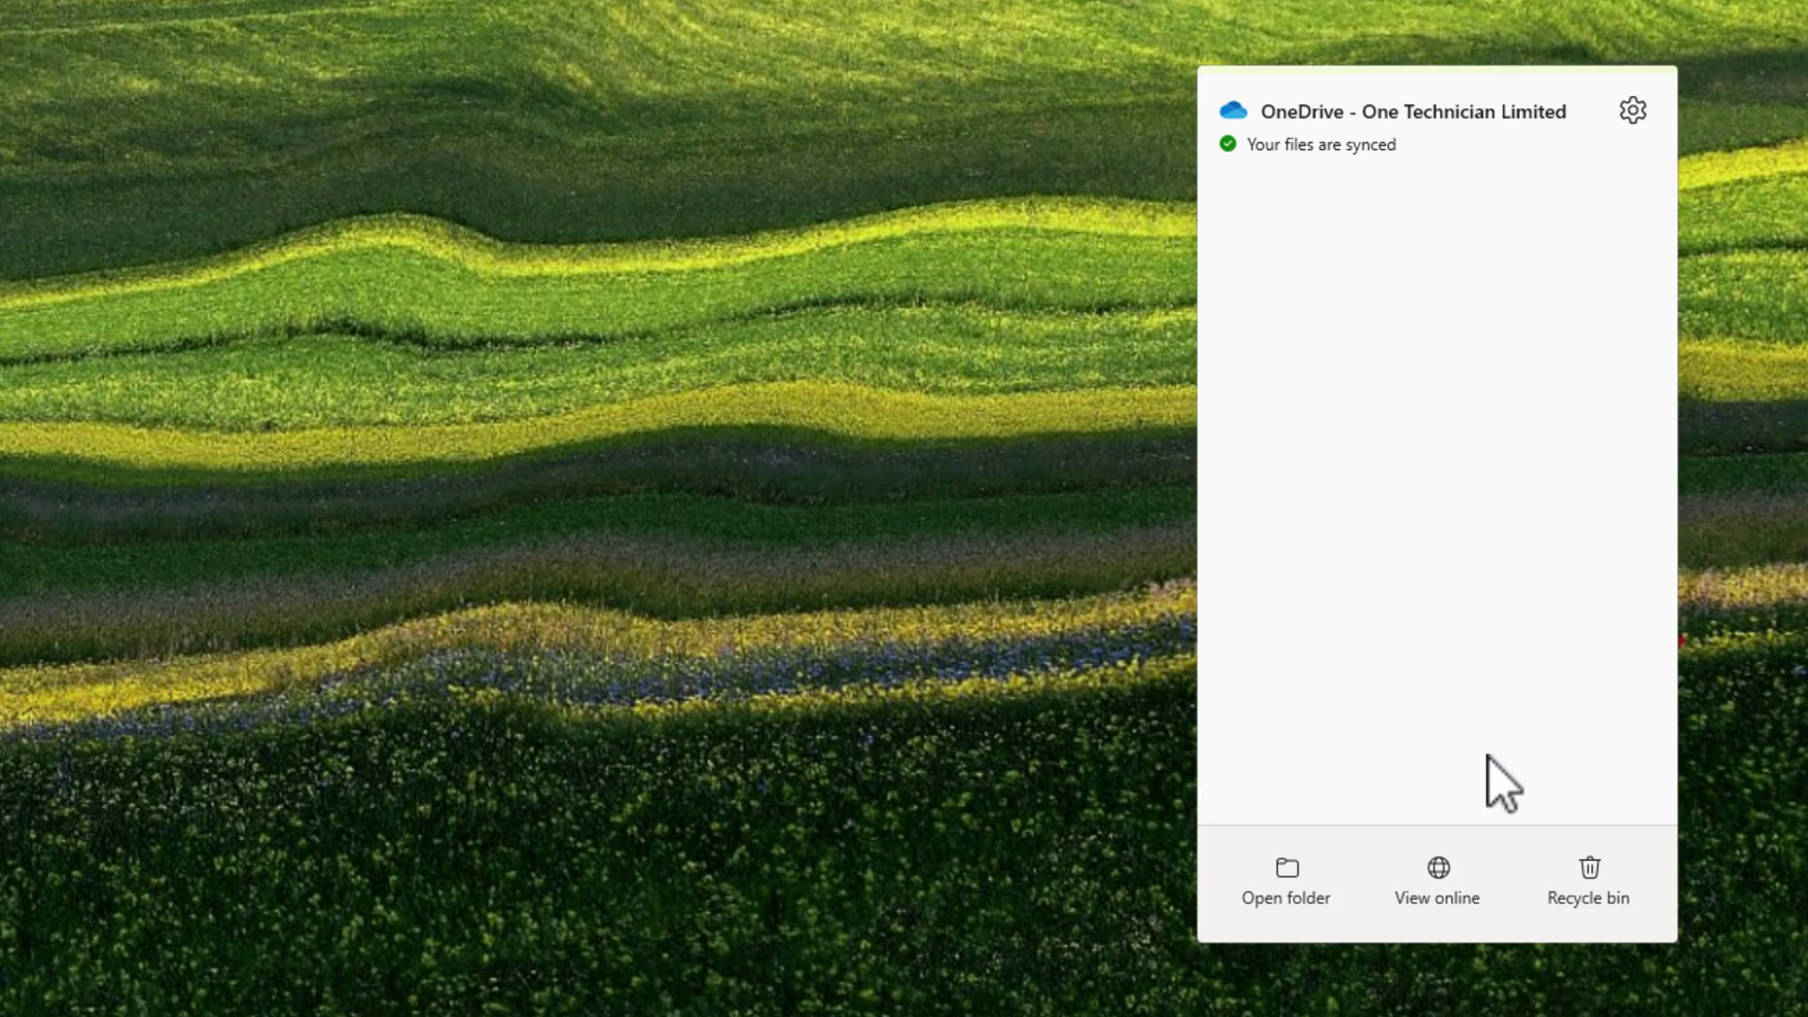
click(1633, 111)
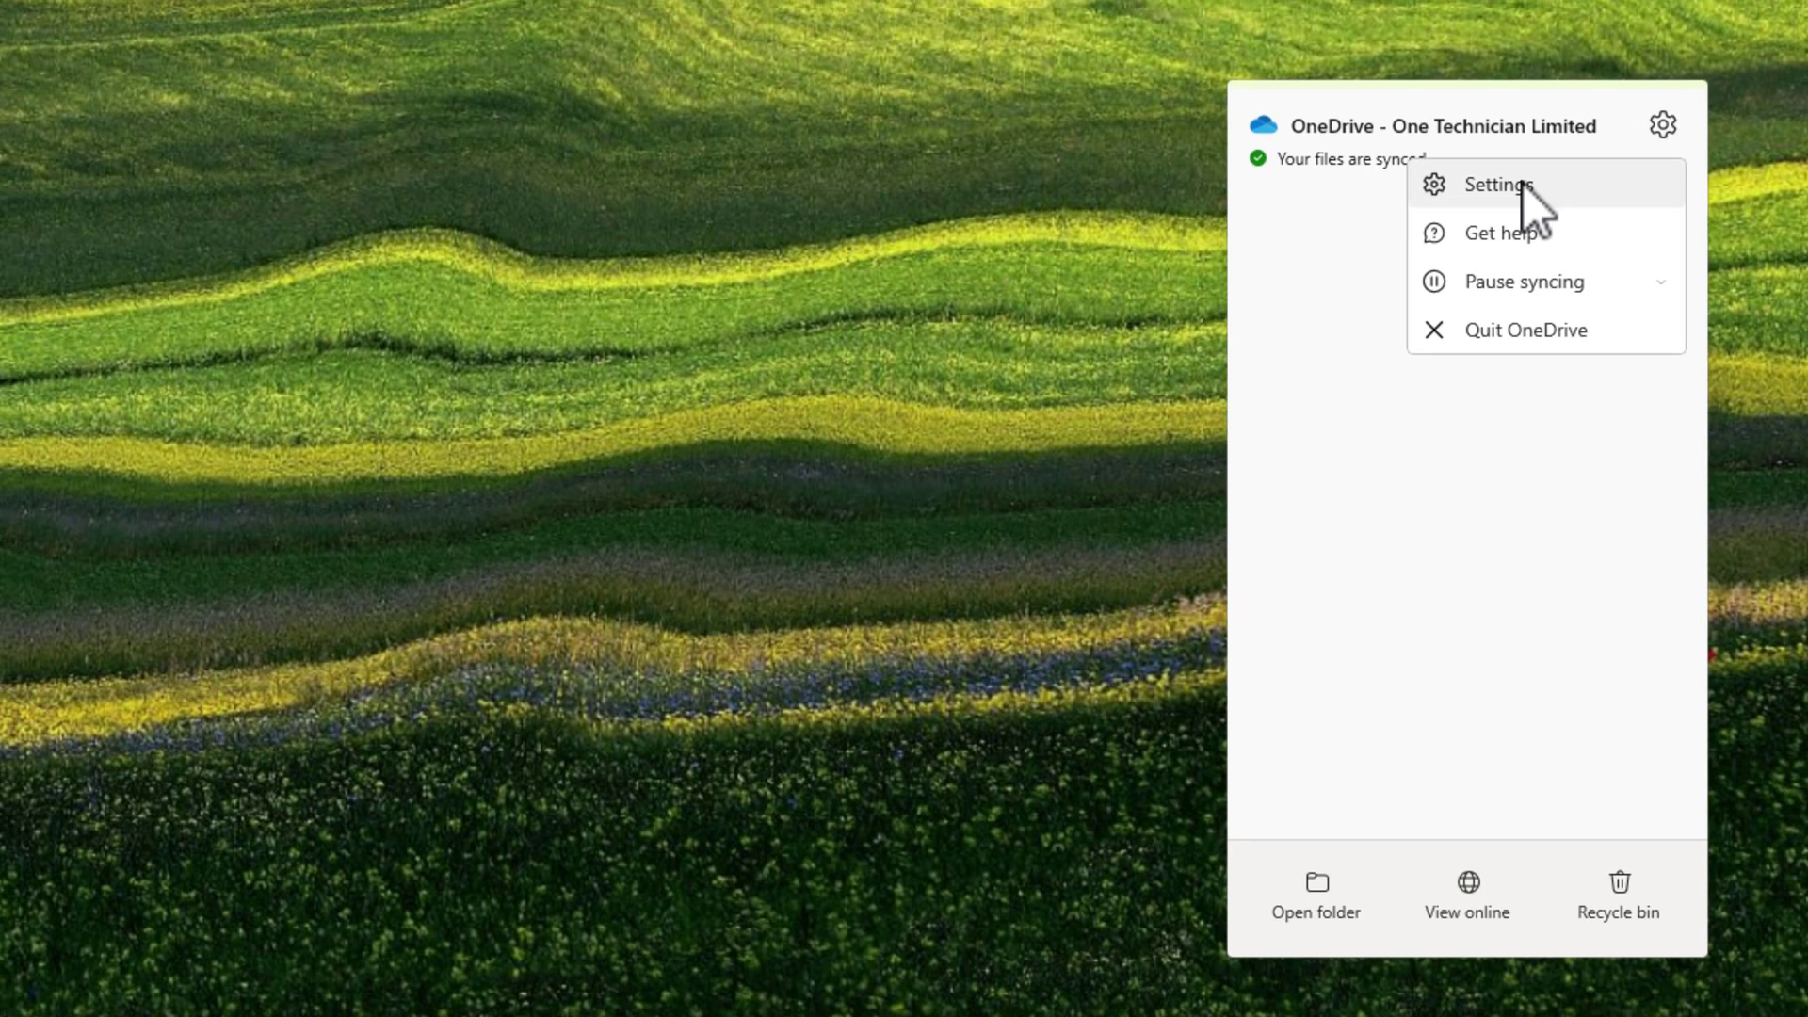
click(1497, 172)
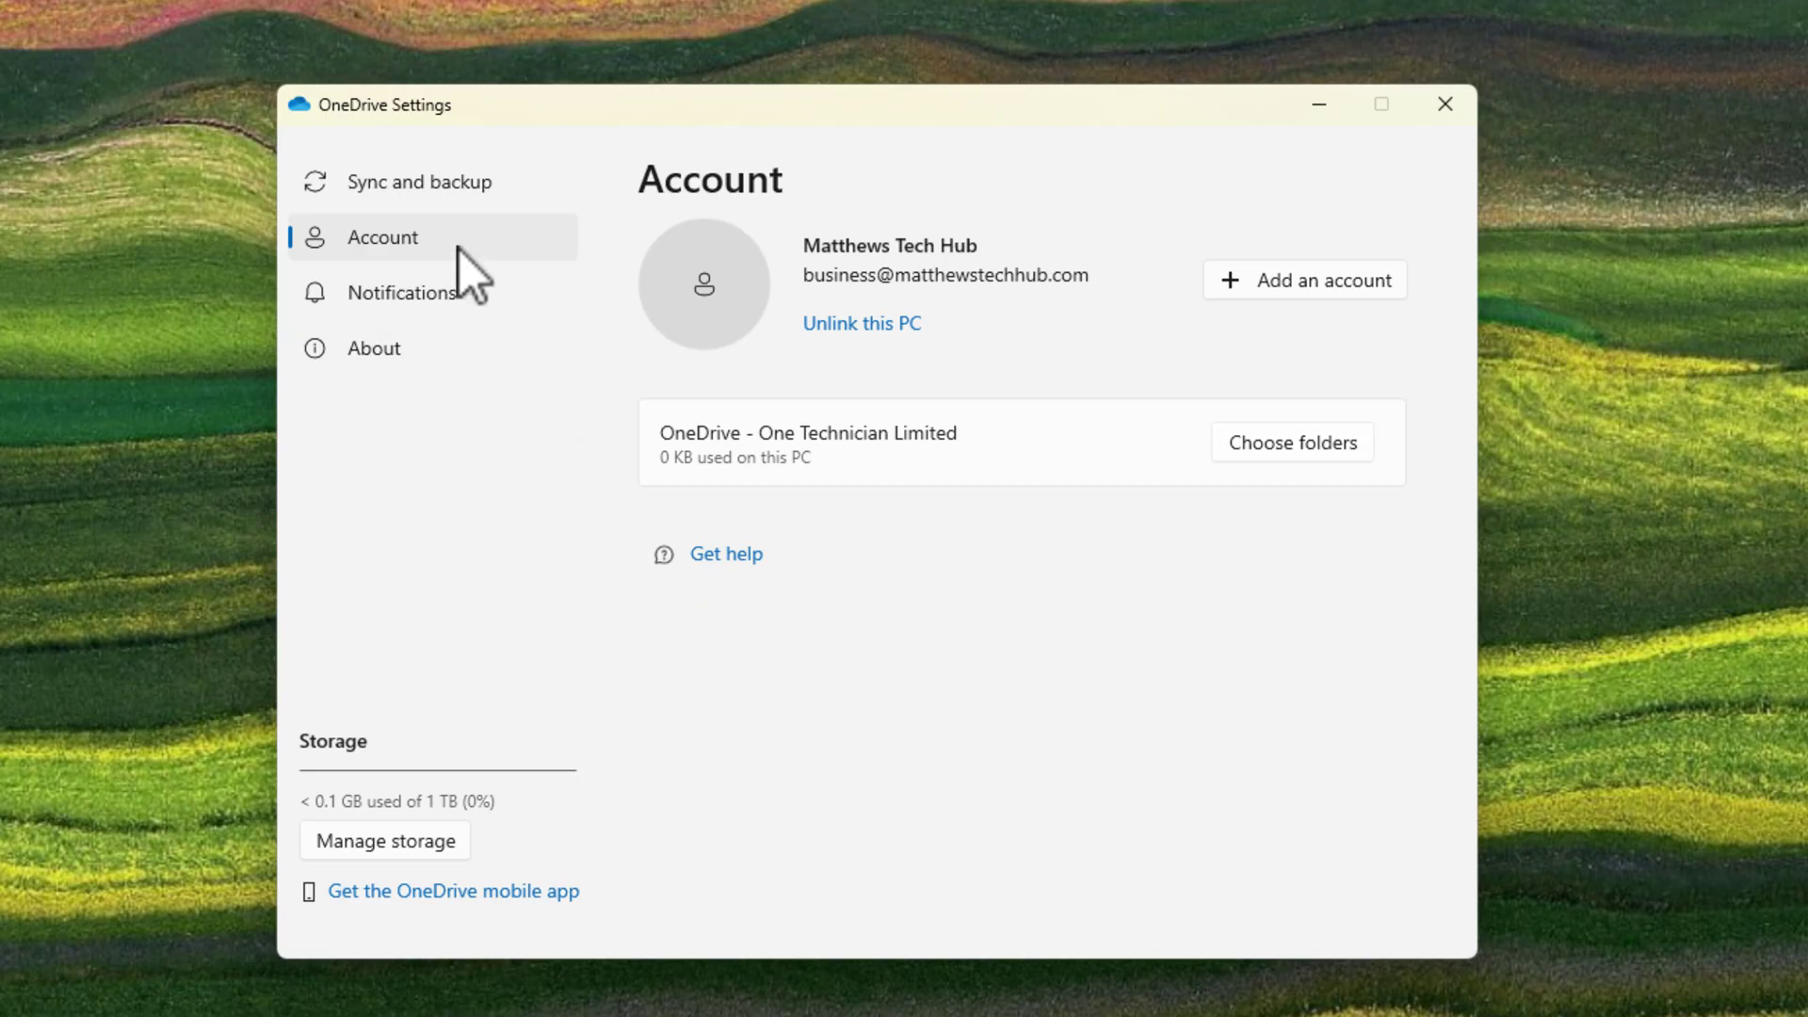
Step: Review OneDrive's sync and backup preferences, the advanced settings and the list of backed-up PC folders, without changing anything
click(397, 180)
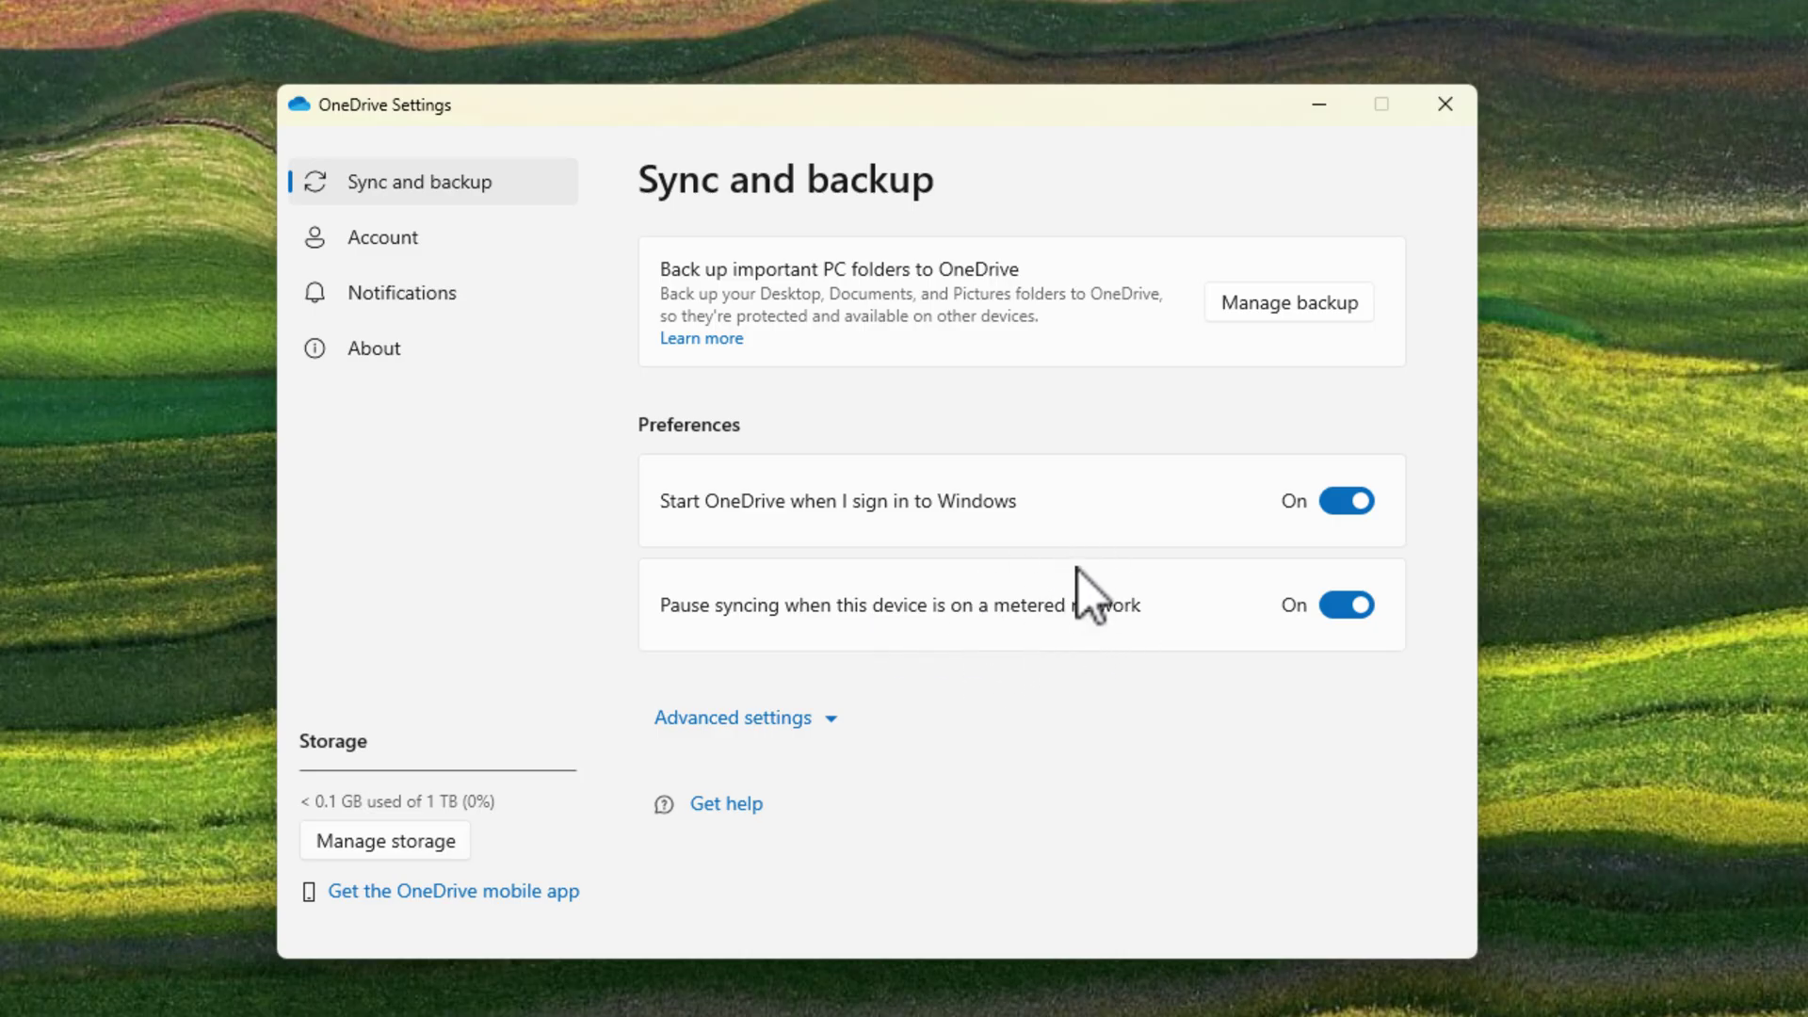
click(832, 719)
scroll(1070, 555, down, 3)
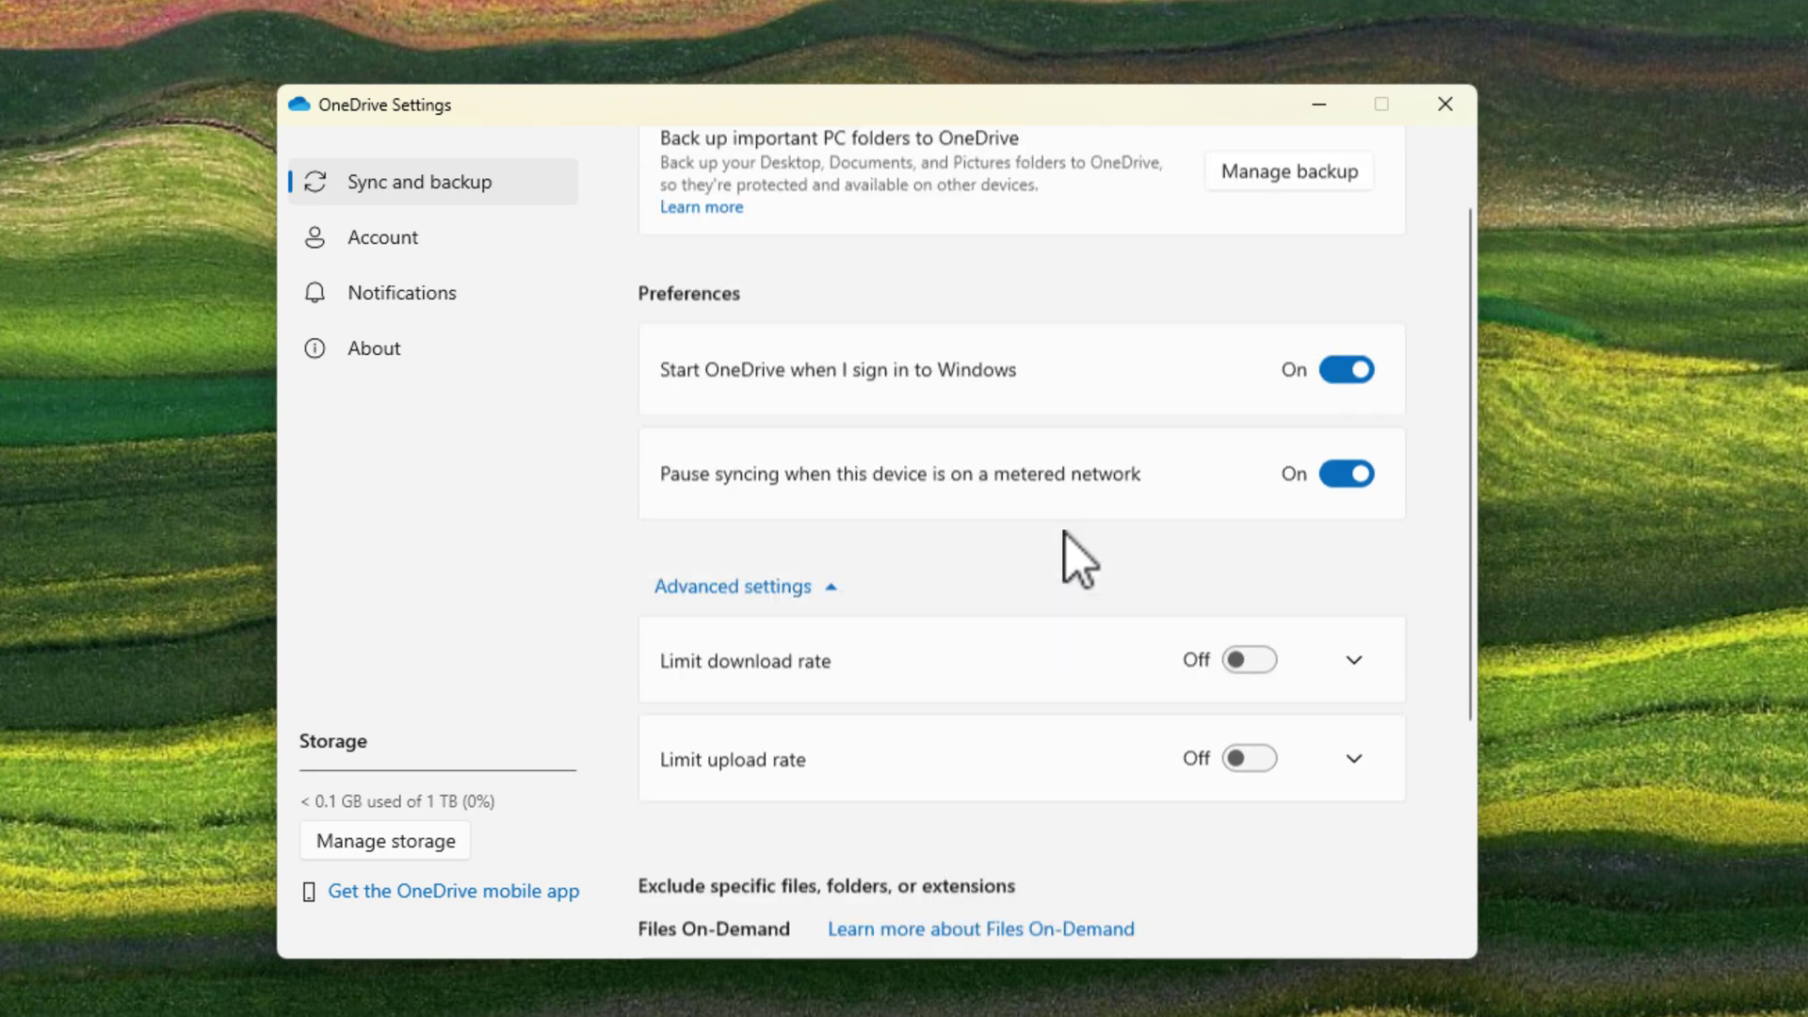
scroll(1071, 617, down, 2)
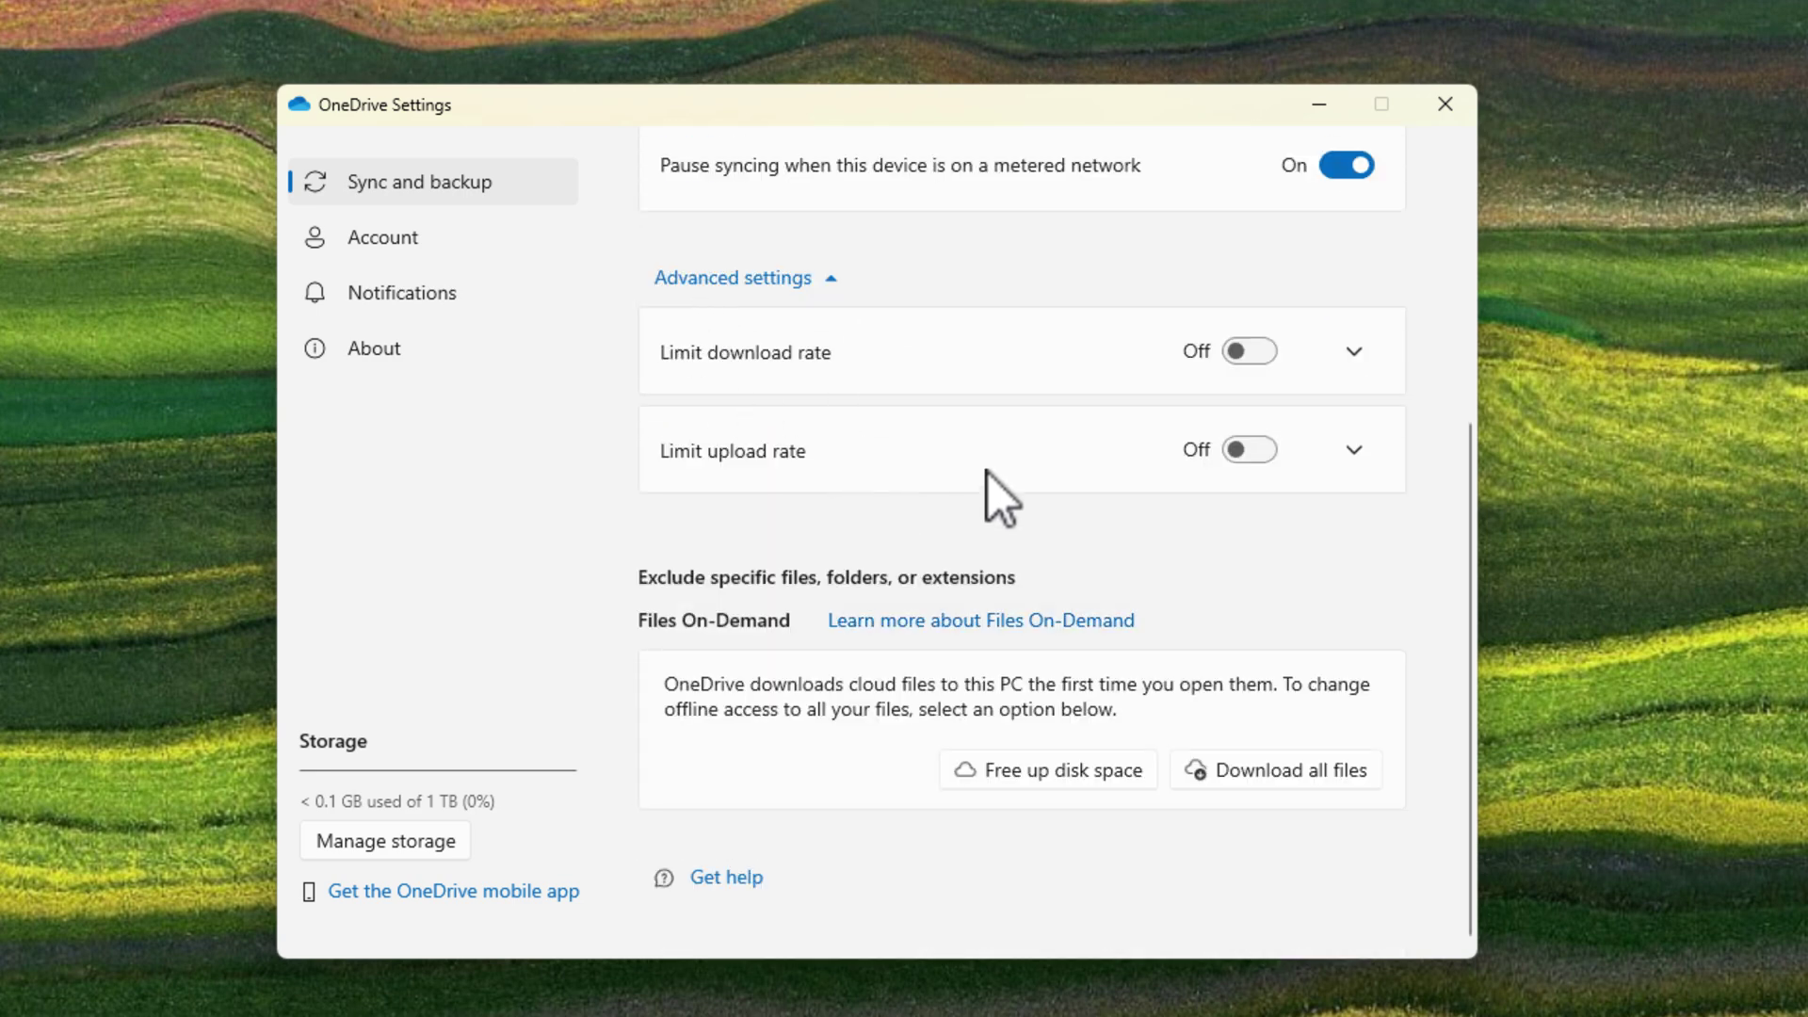
scroll(1071, 528, up, 5)
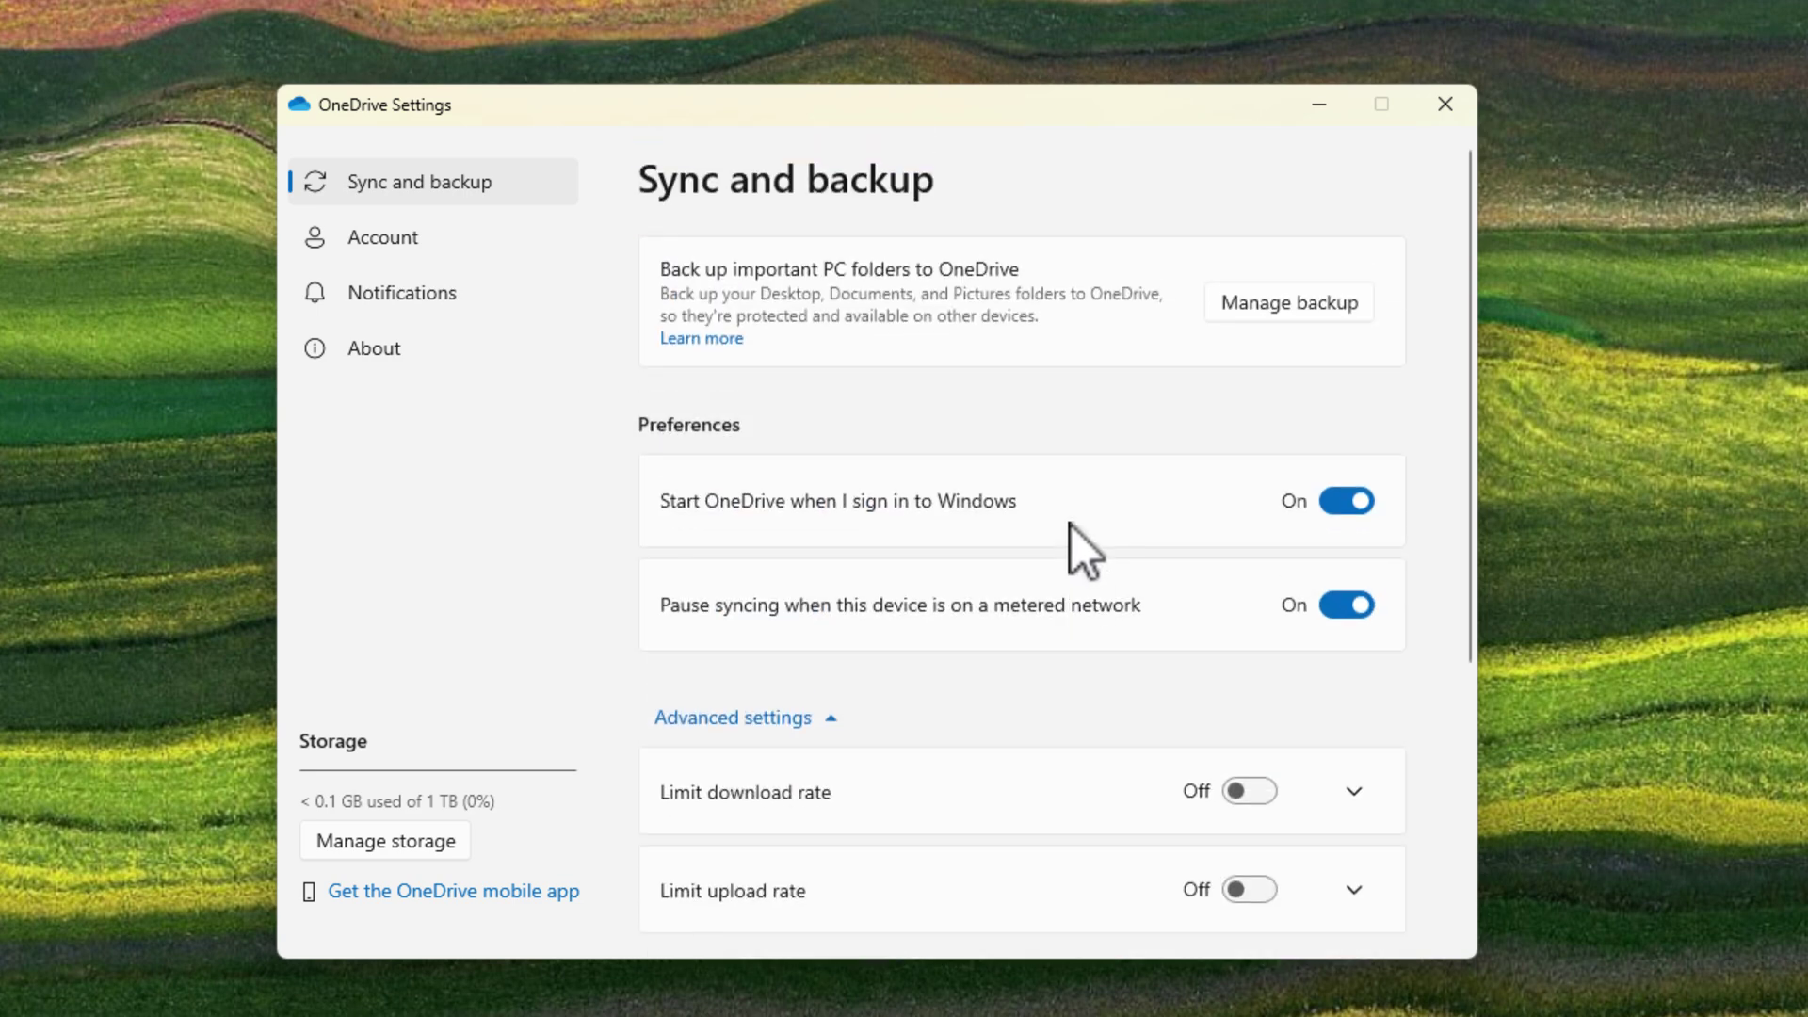
click(1280, 315)
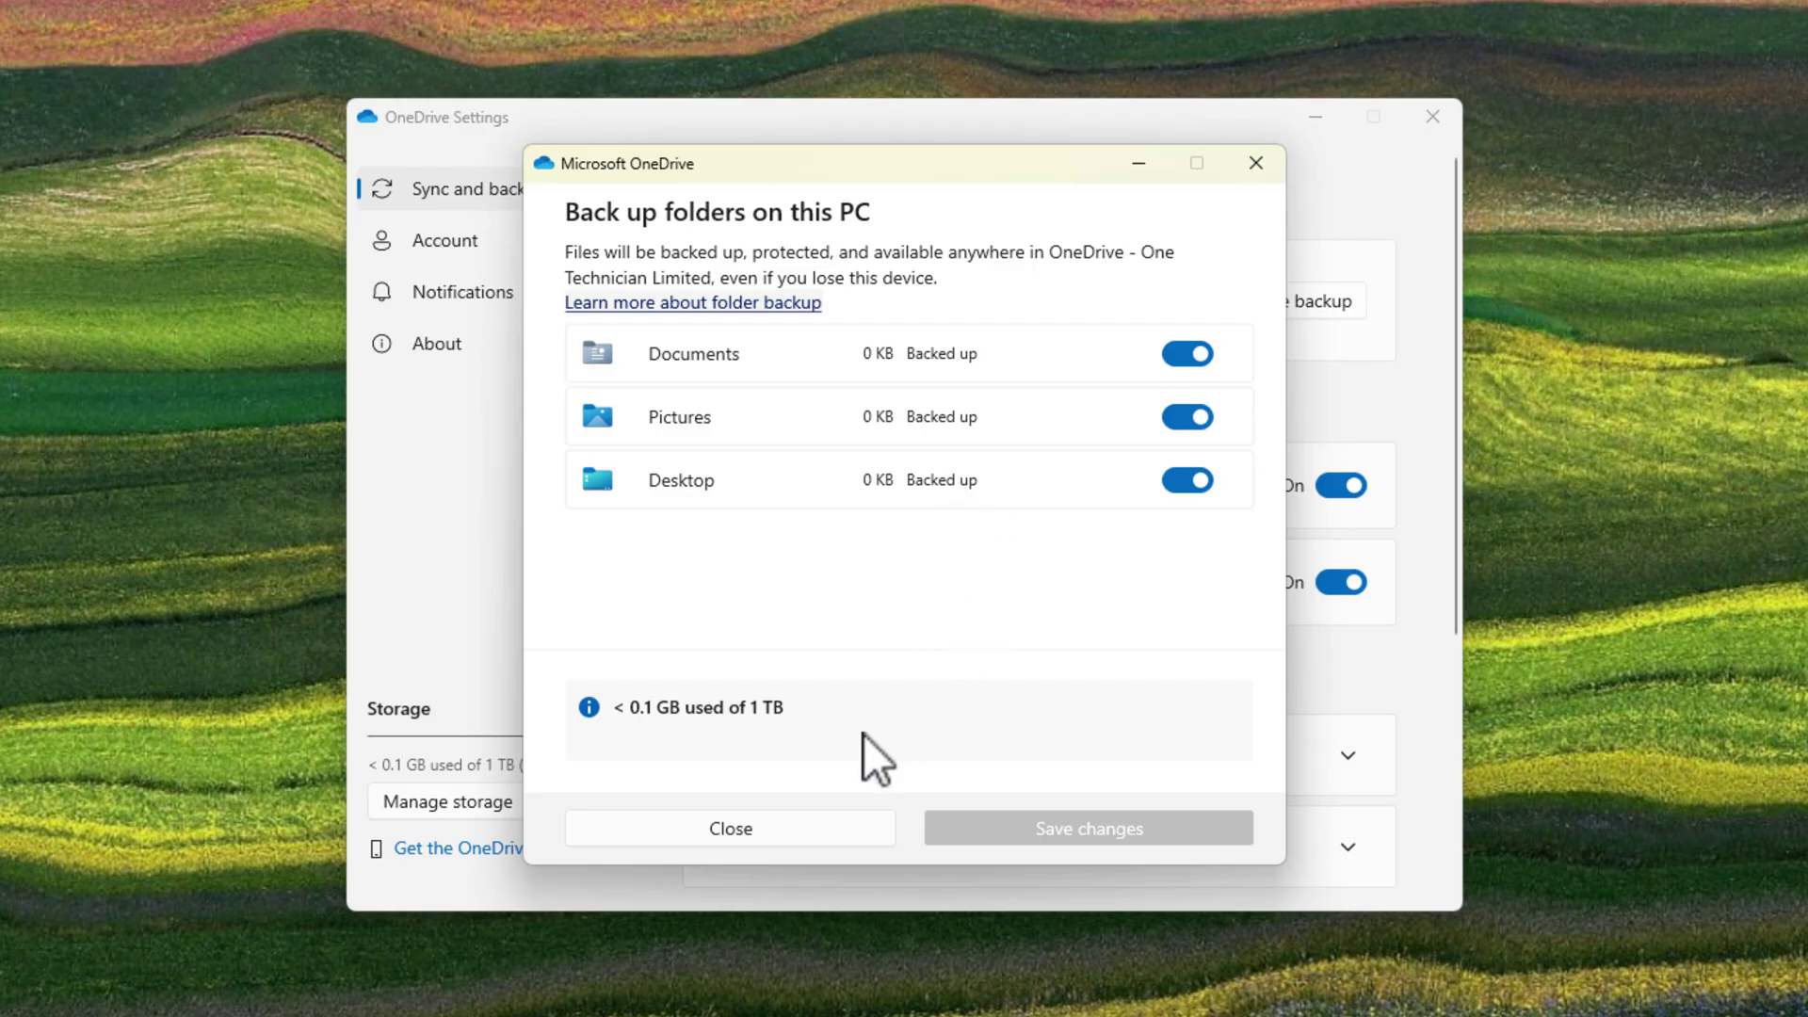
click(760, 825)
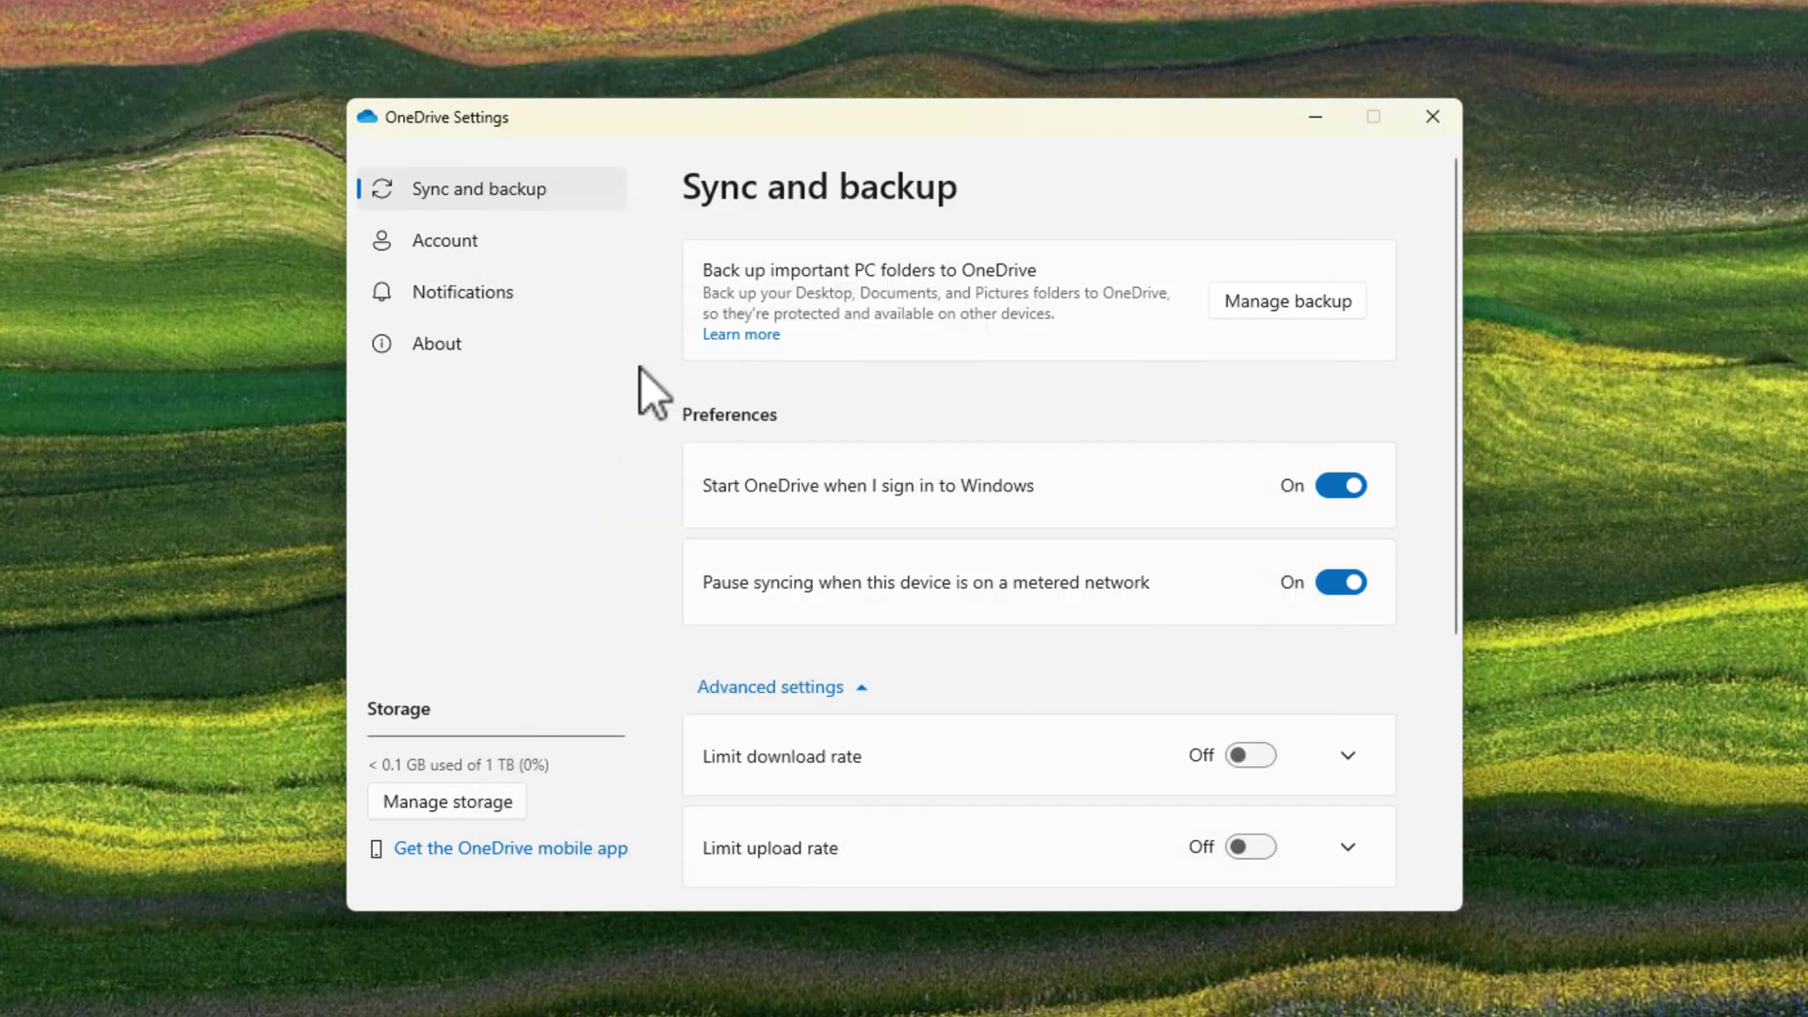
Step: Examine the confirmation for unlinking this PC from the OneDrive account, cancel it, and dismiss the OneDrive settings
click(478, 247)
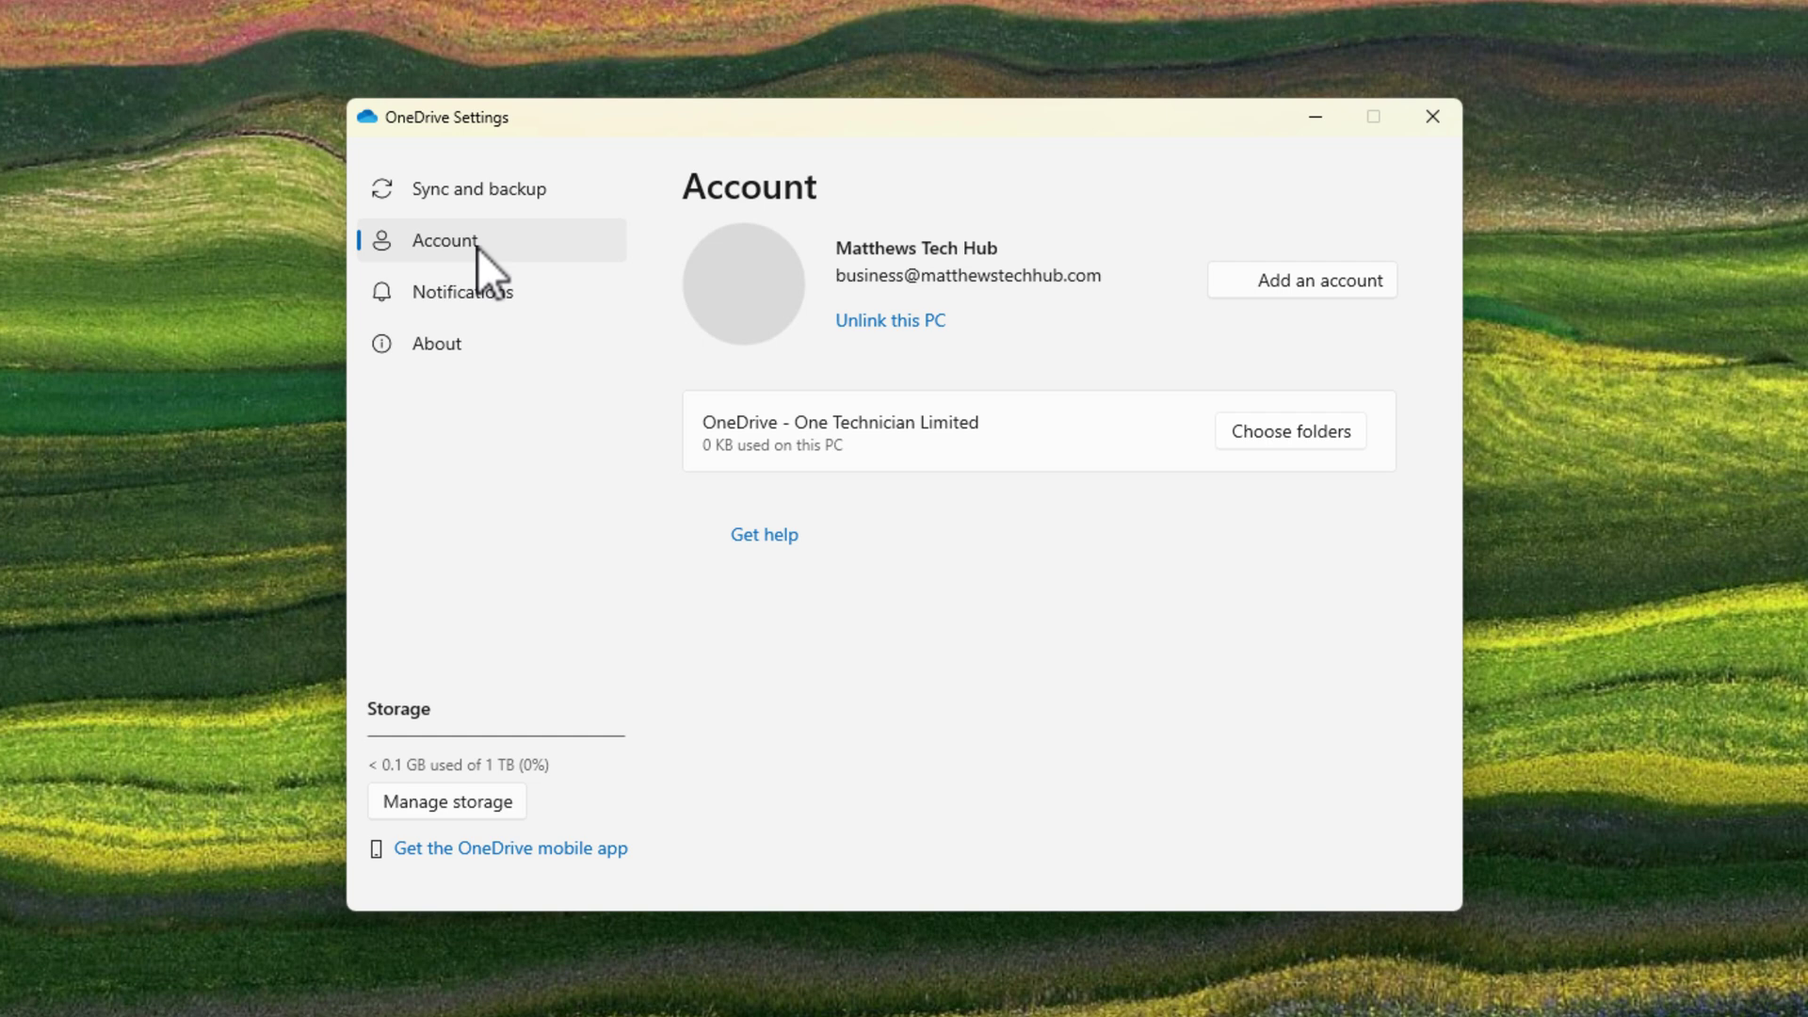
click(889, 322)
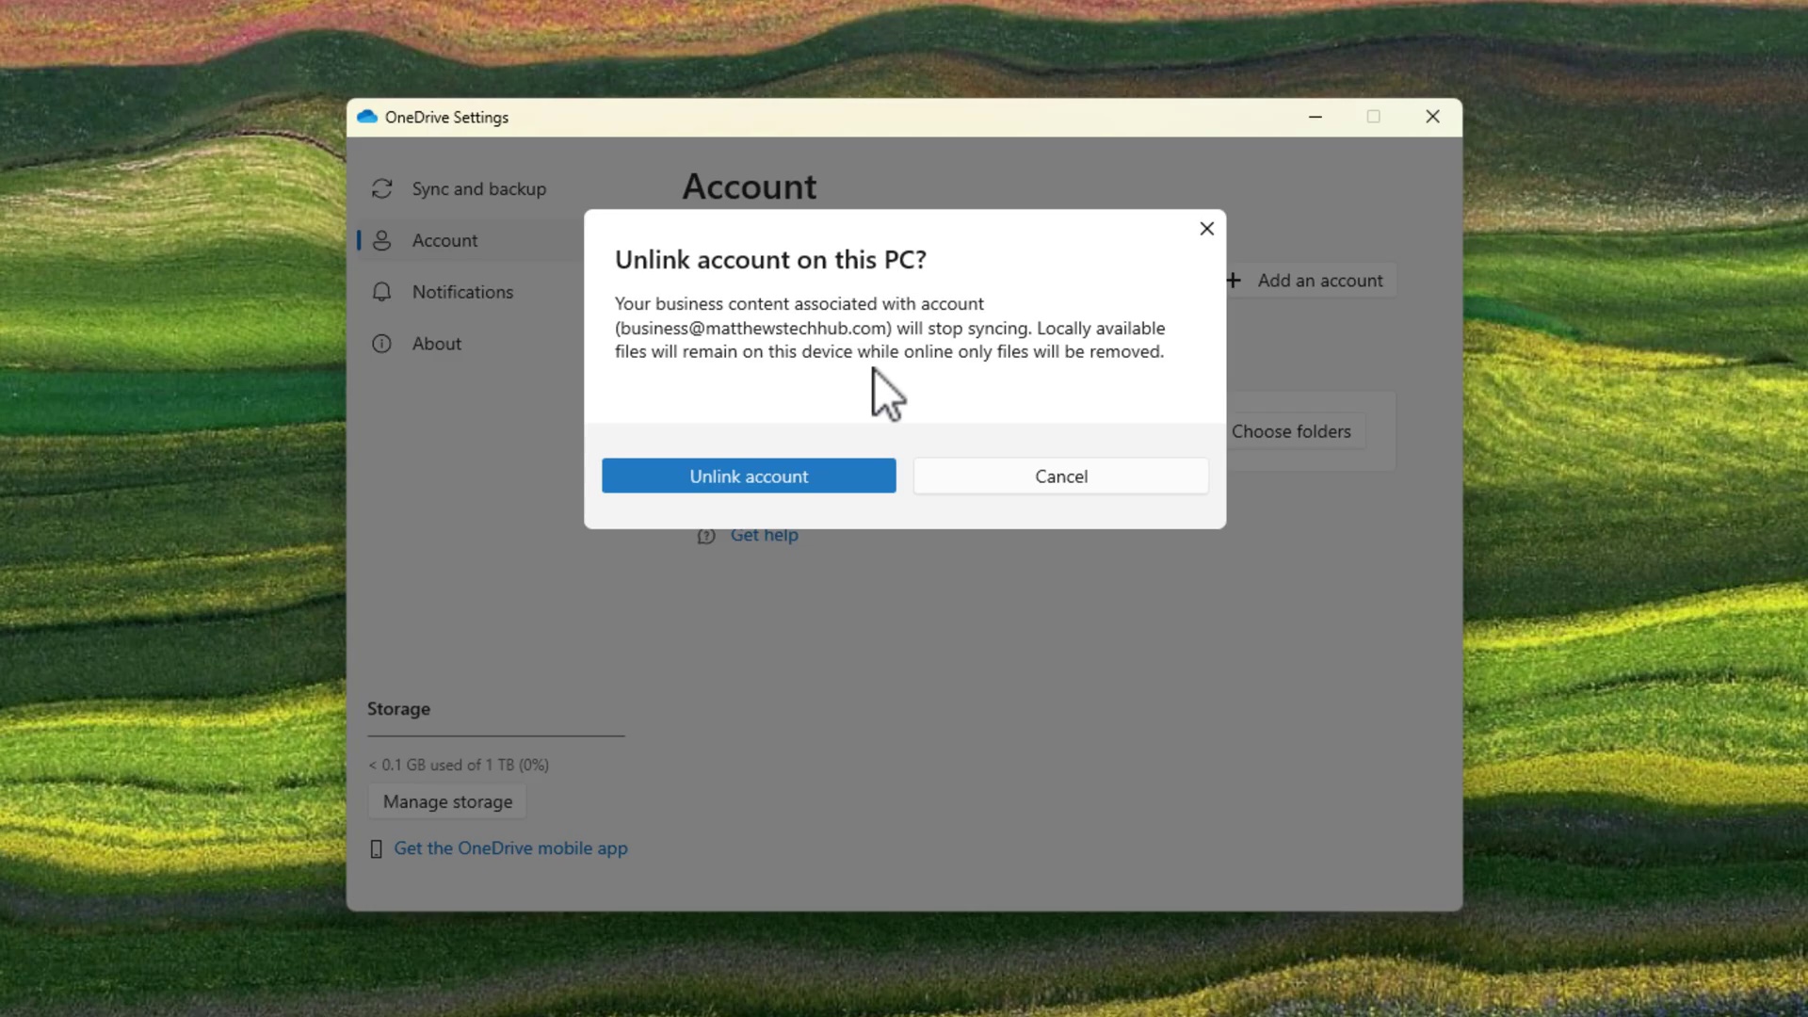
click(1087, 471)
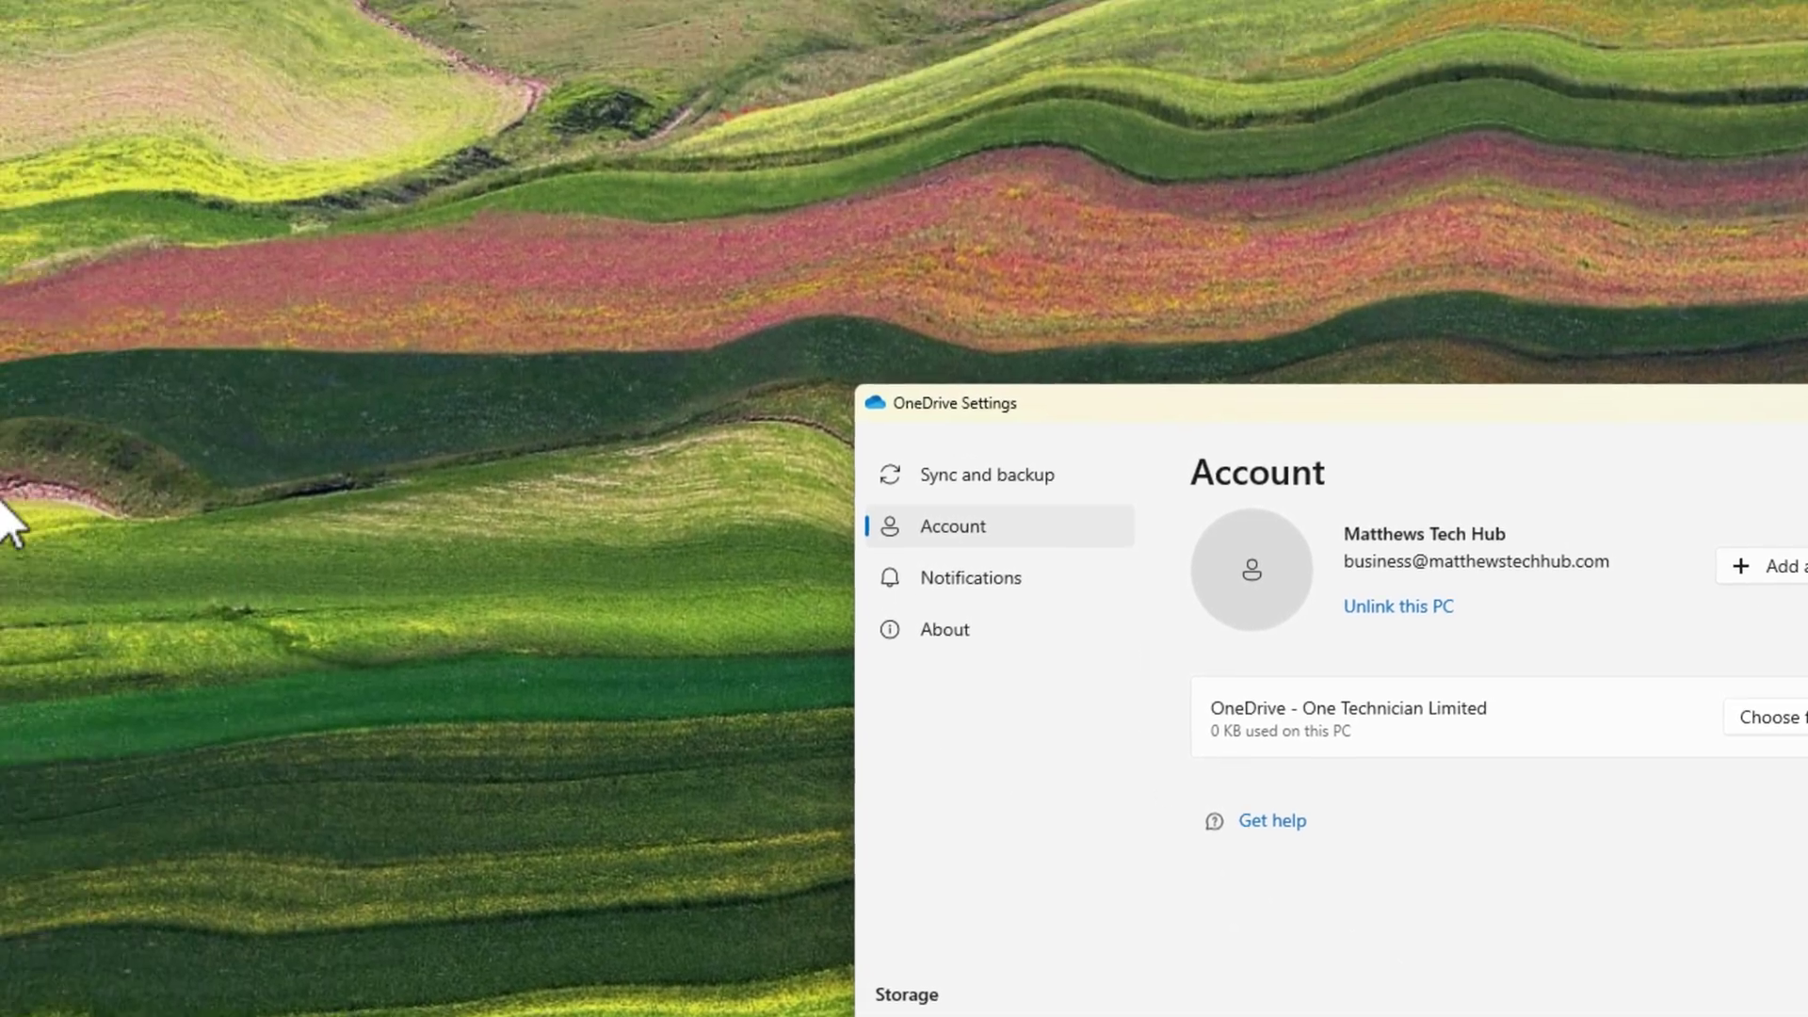
key(alt+F4)
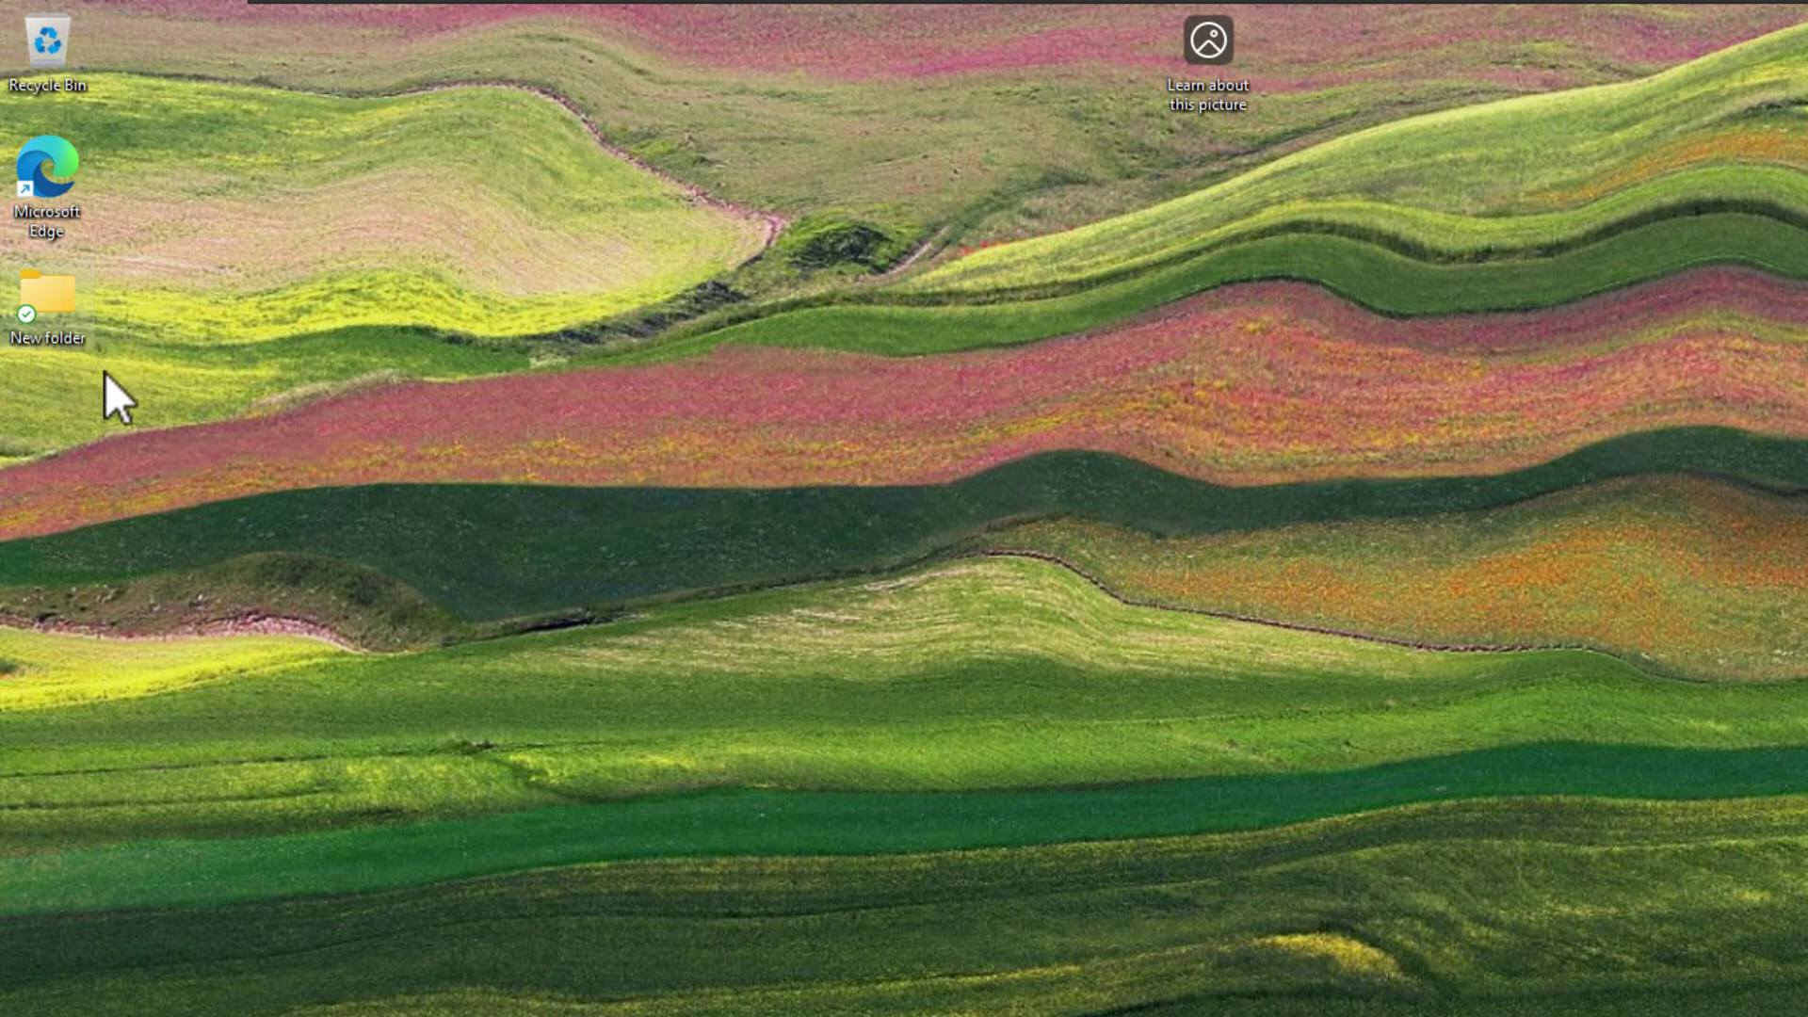
Step: Free up the space used by New folder on the desktop, and set the folder to always keep on this device
right_click(58, 307)
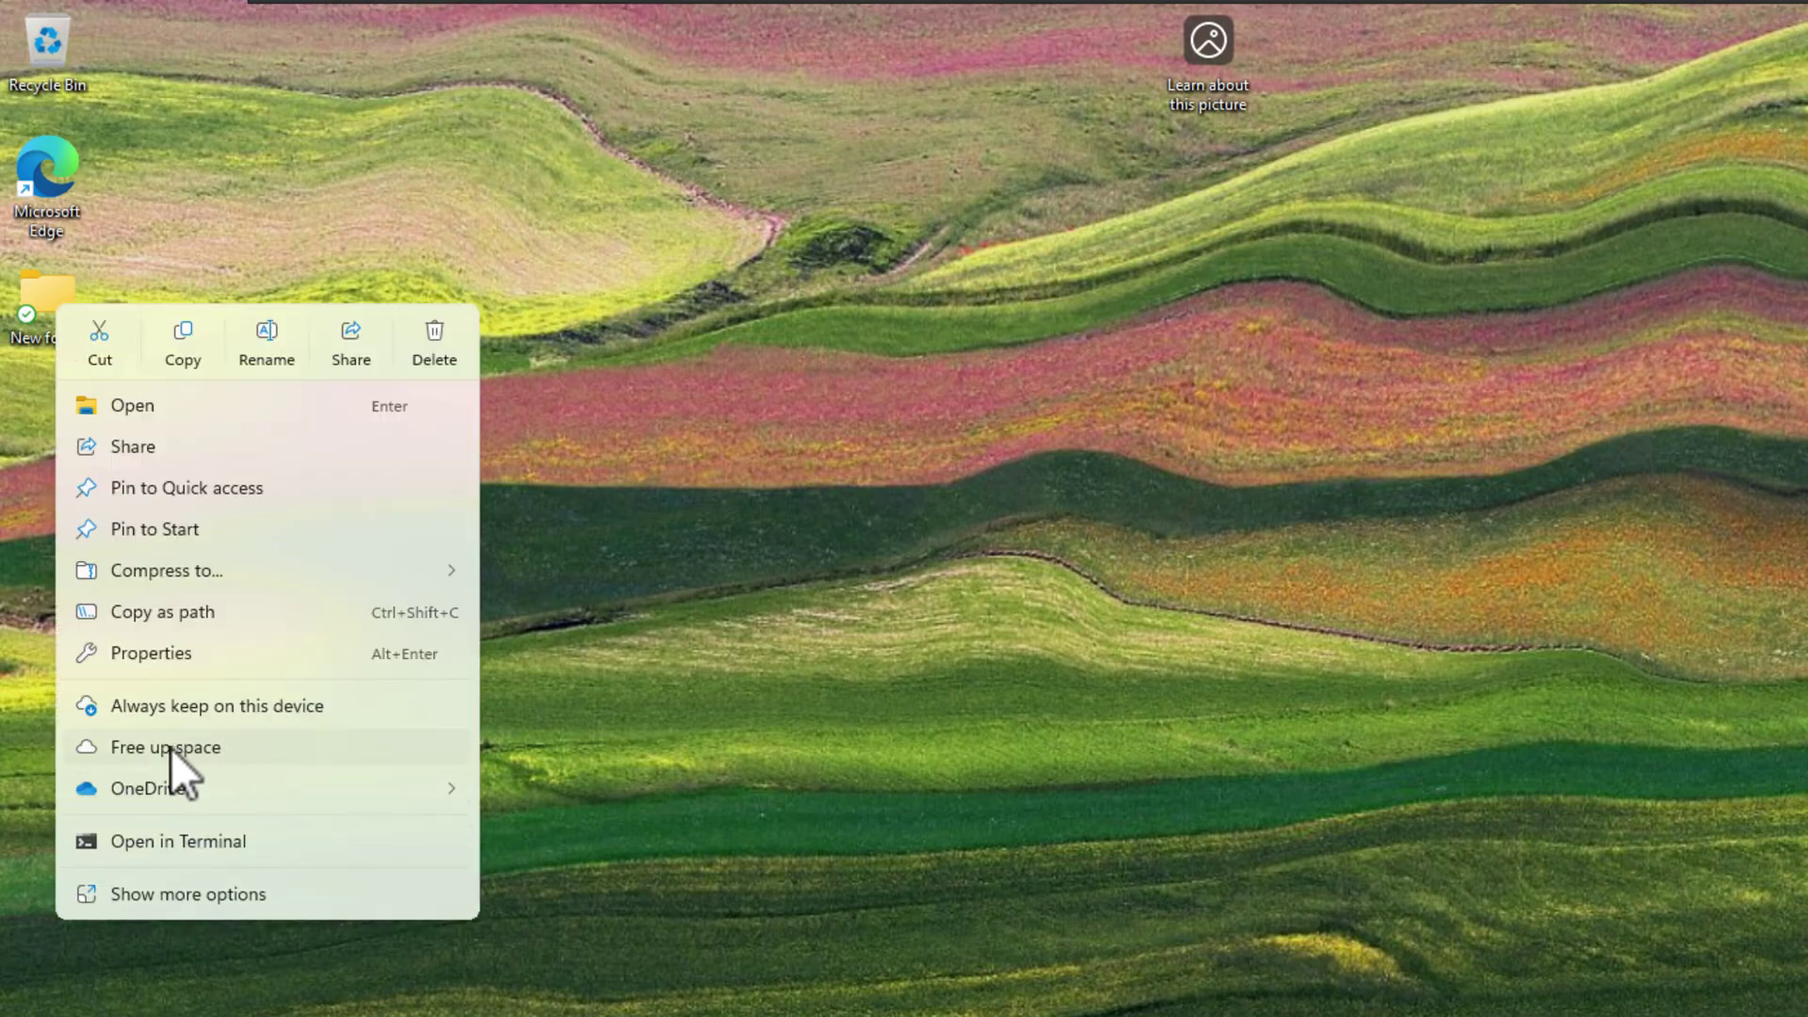
click(199, 749)
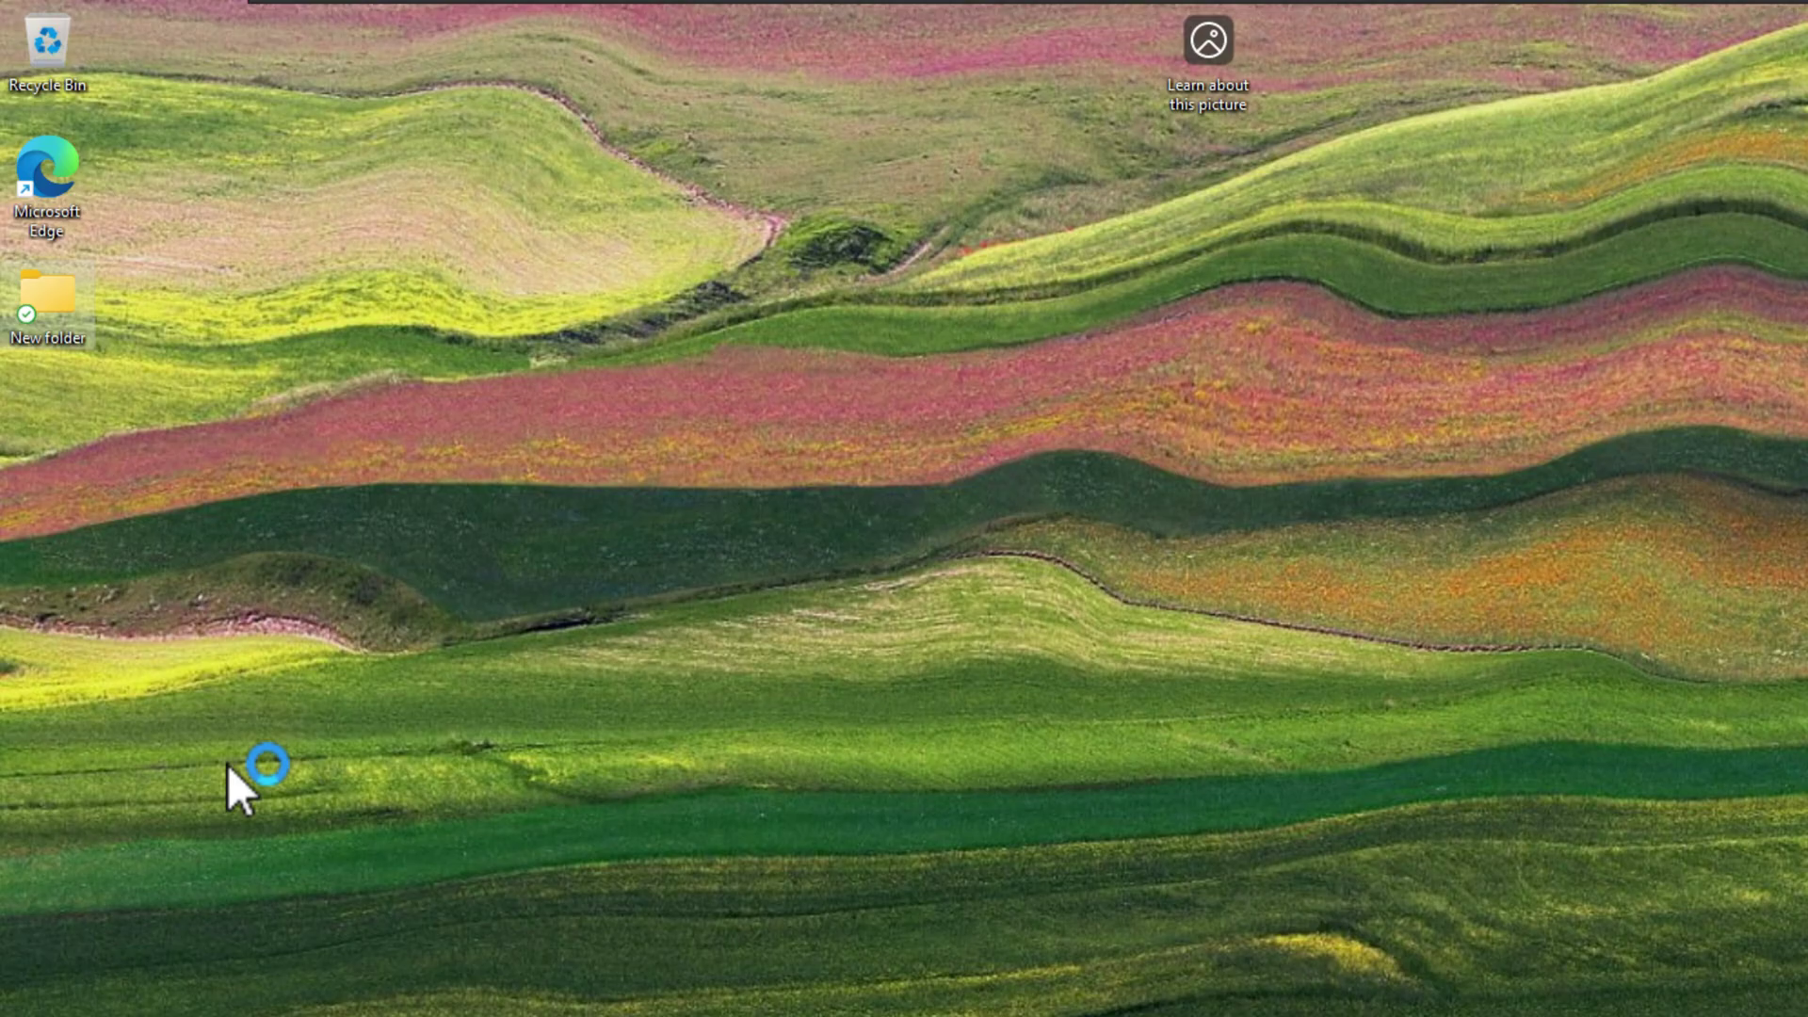
mouse_move(26, 330)
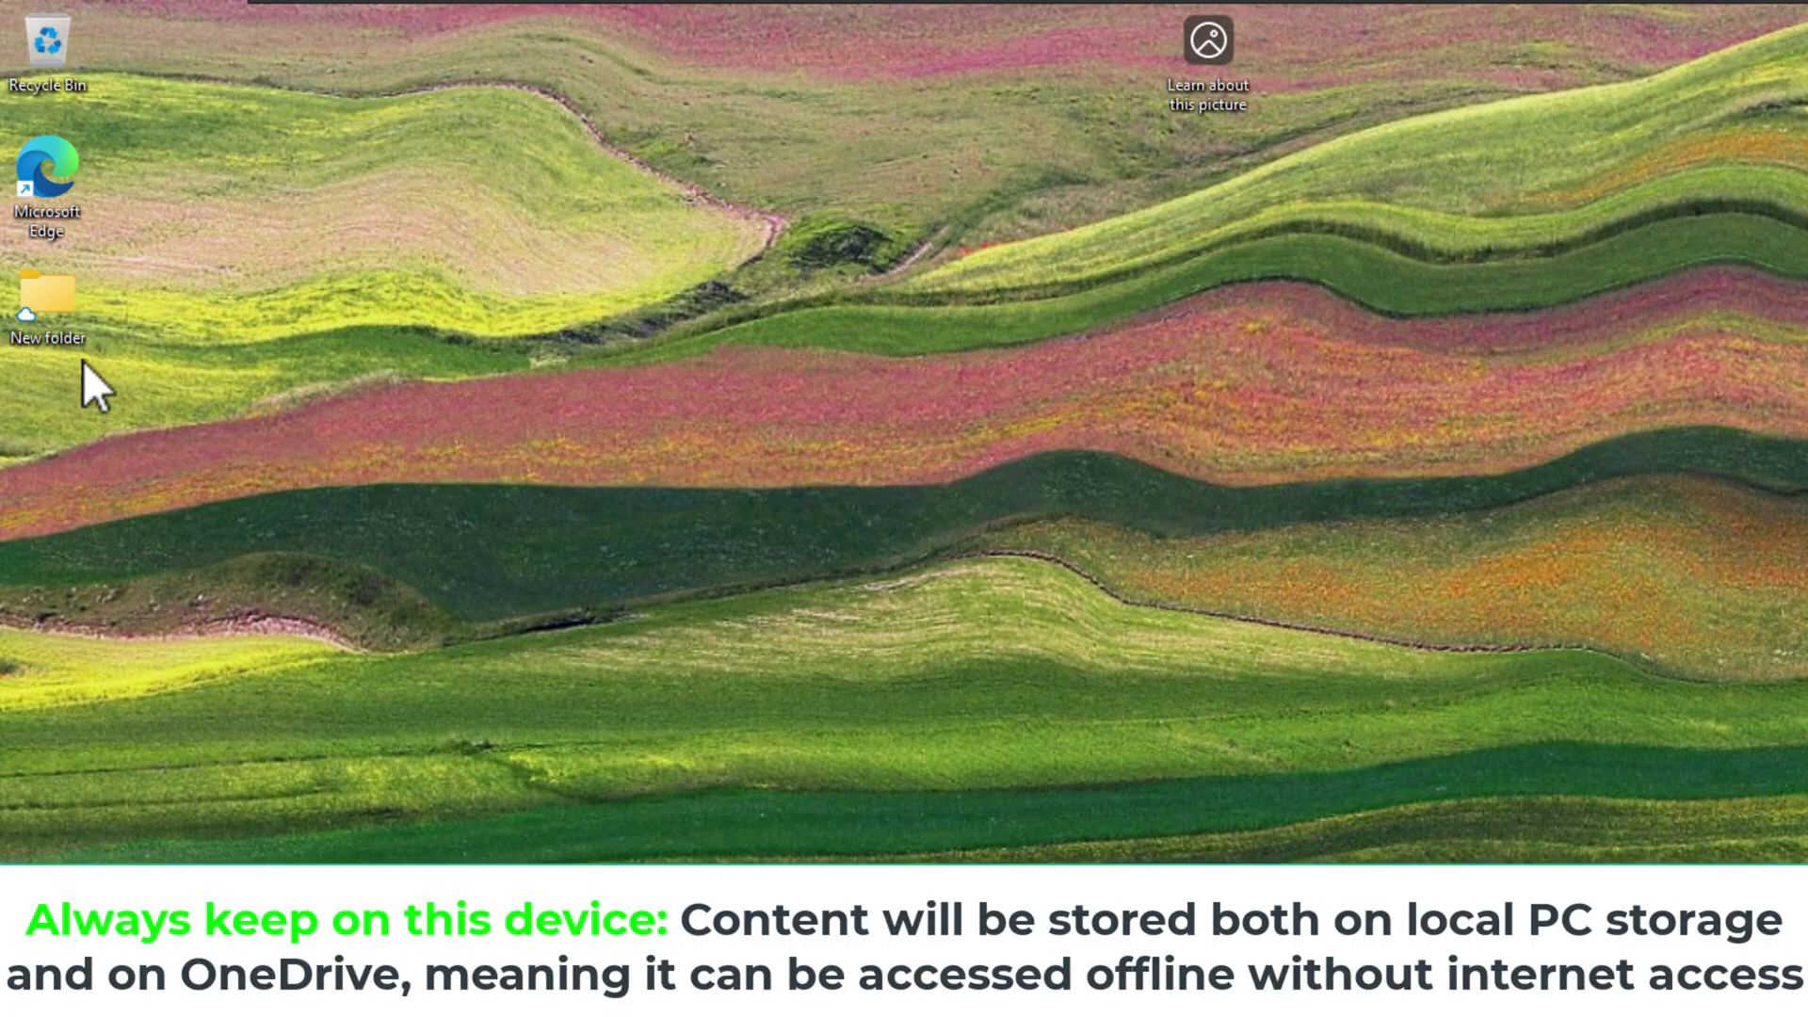
right_click(60, 304)
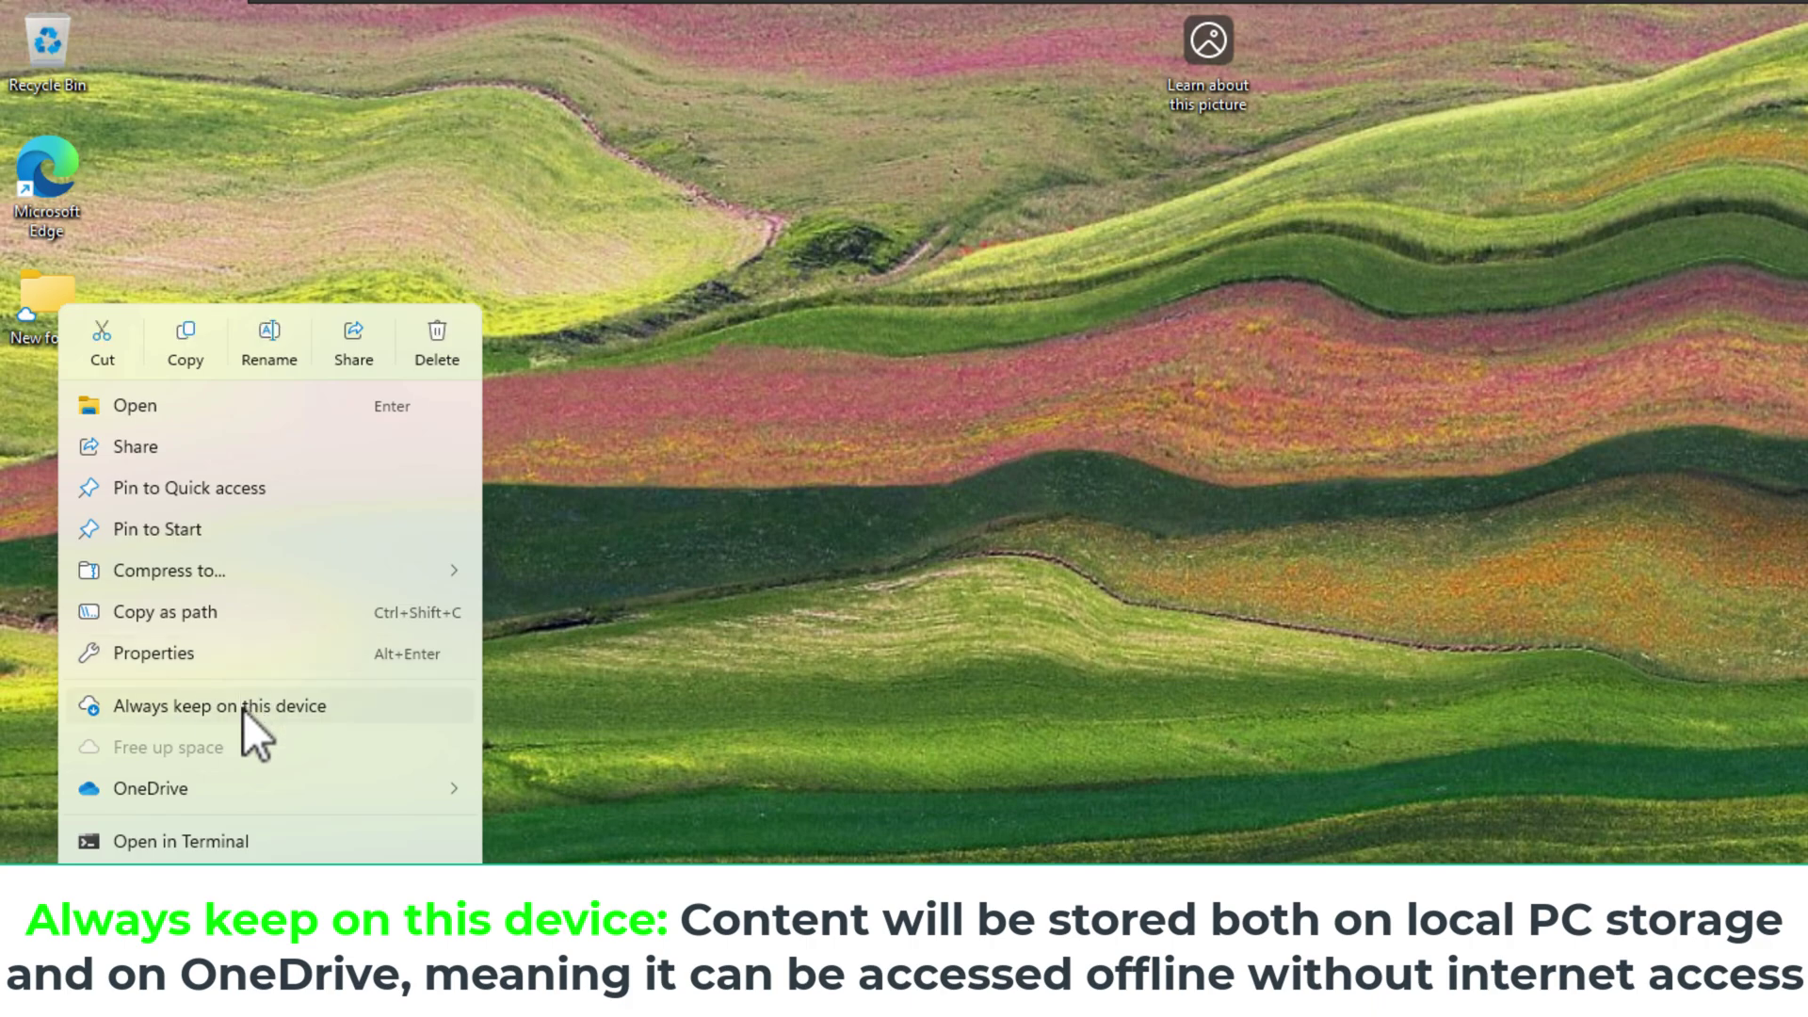
click(243, 709)
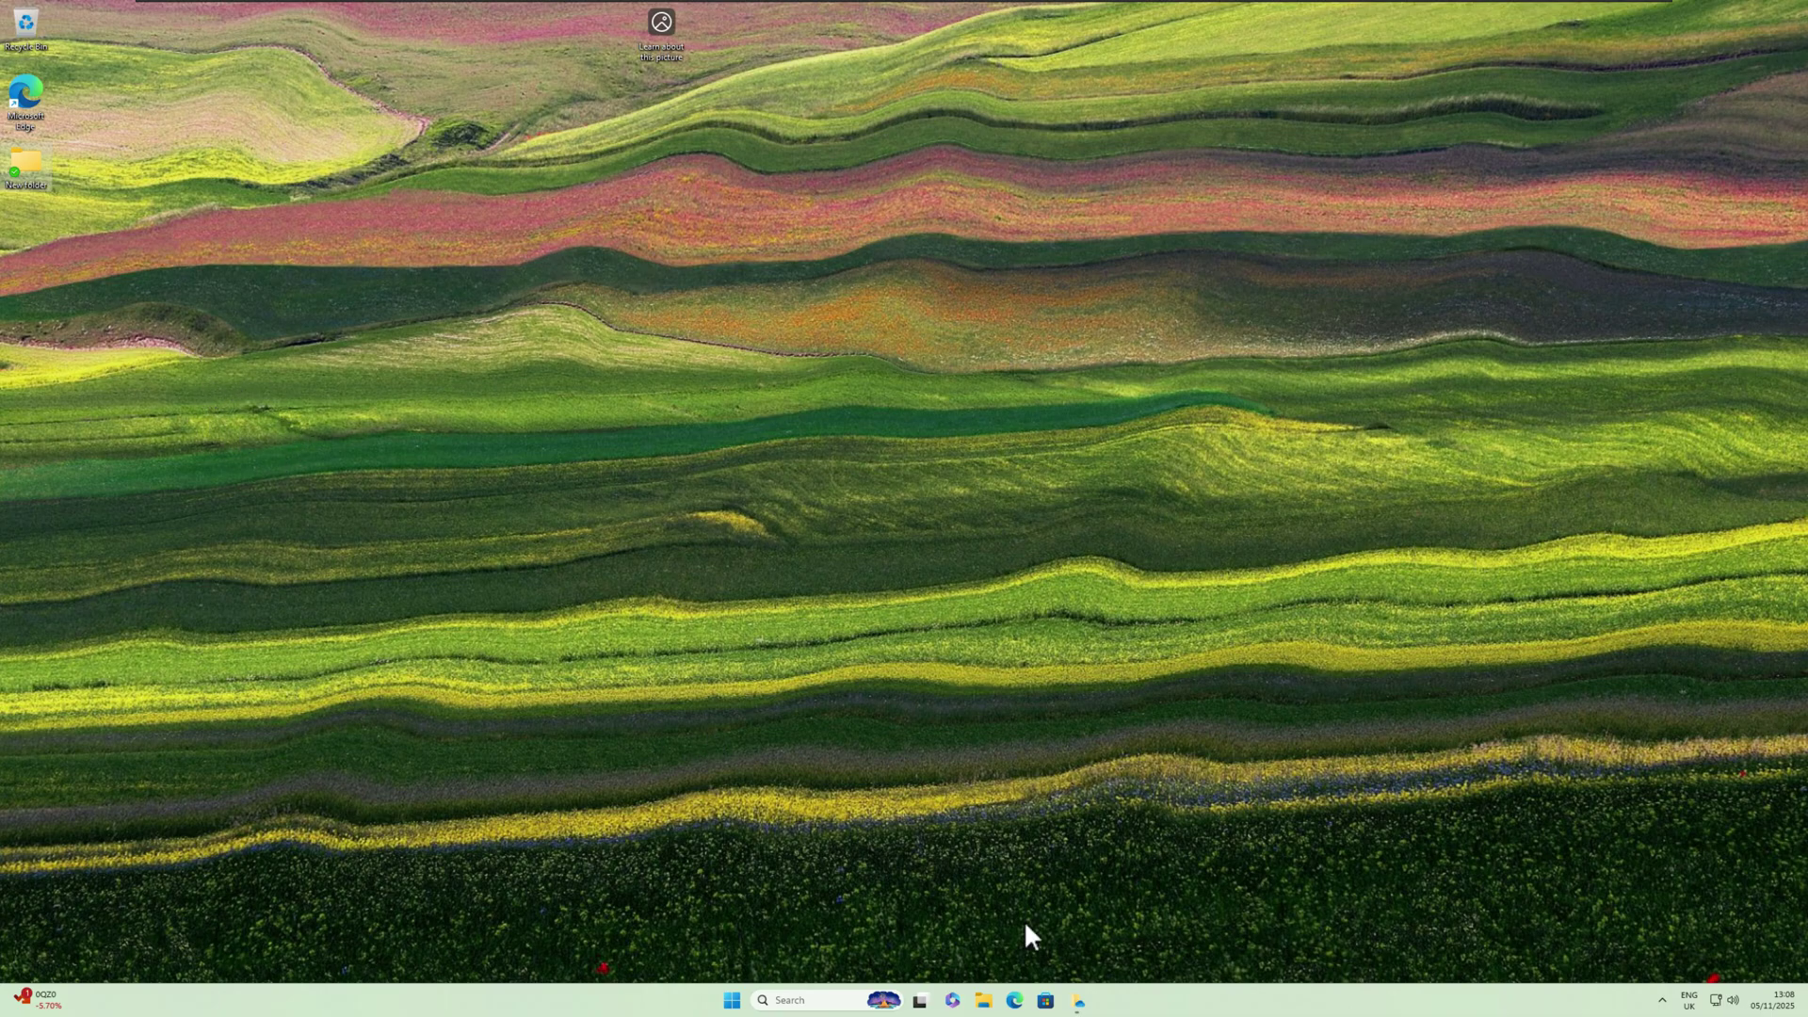
Step: Return to the OneDrive account settings and unlink the account from this PC
click(1081, 1002)
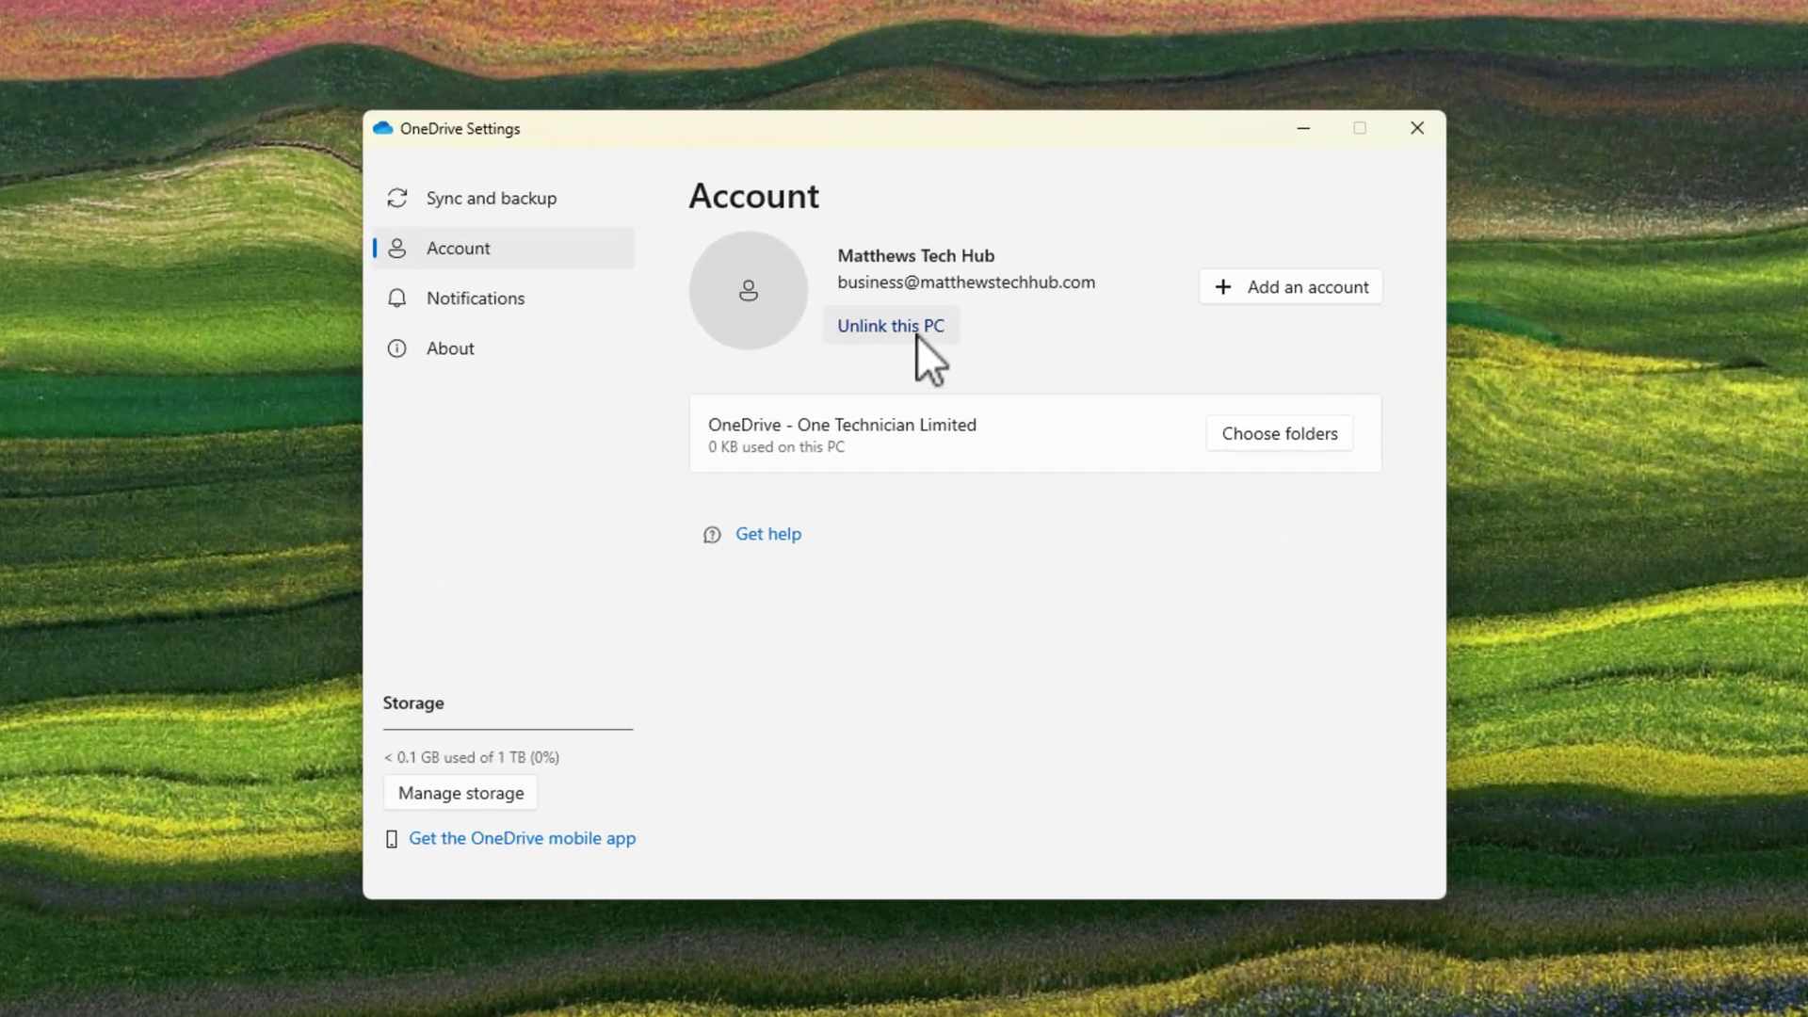
click(913, 357)
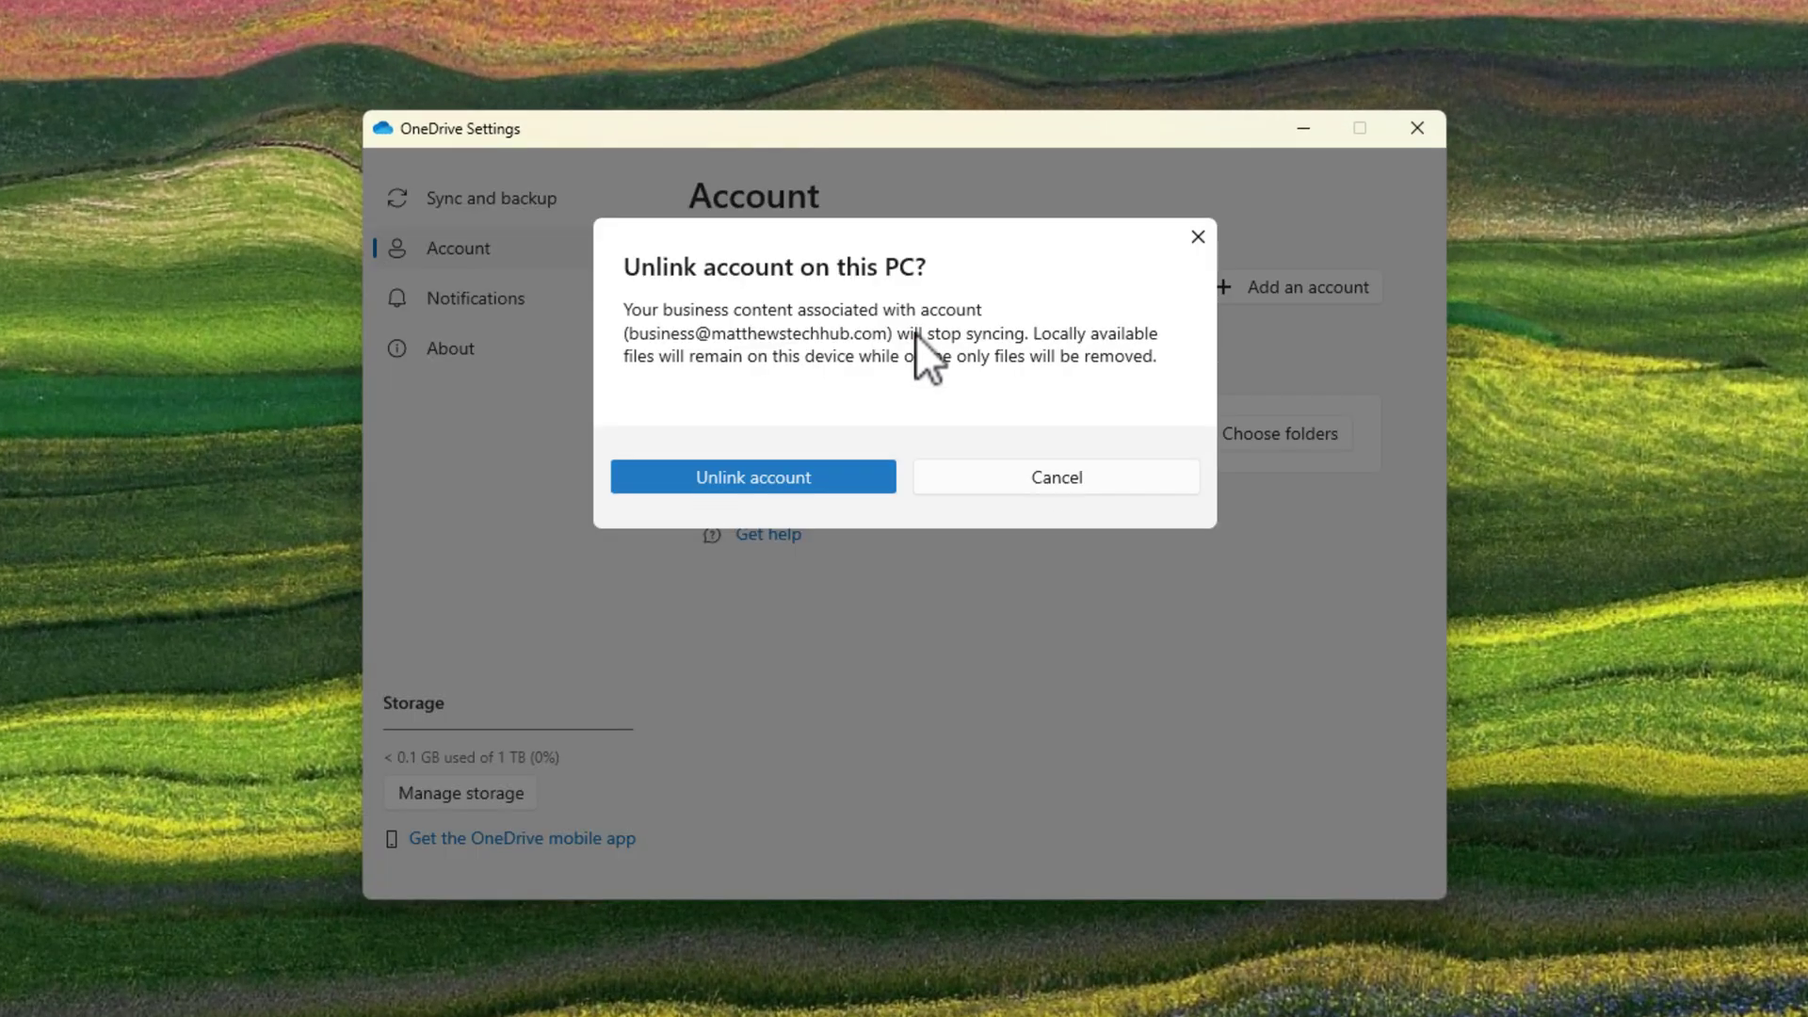
click(772, 482)
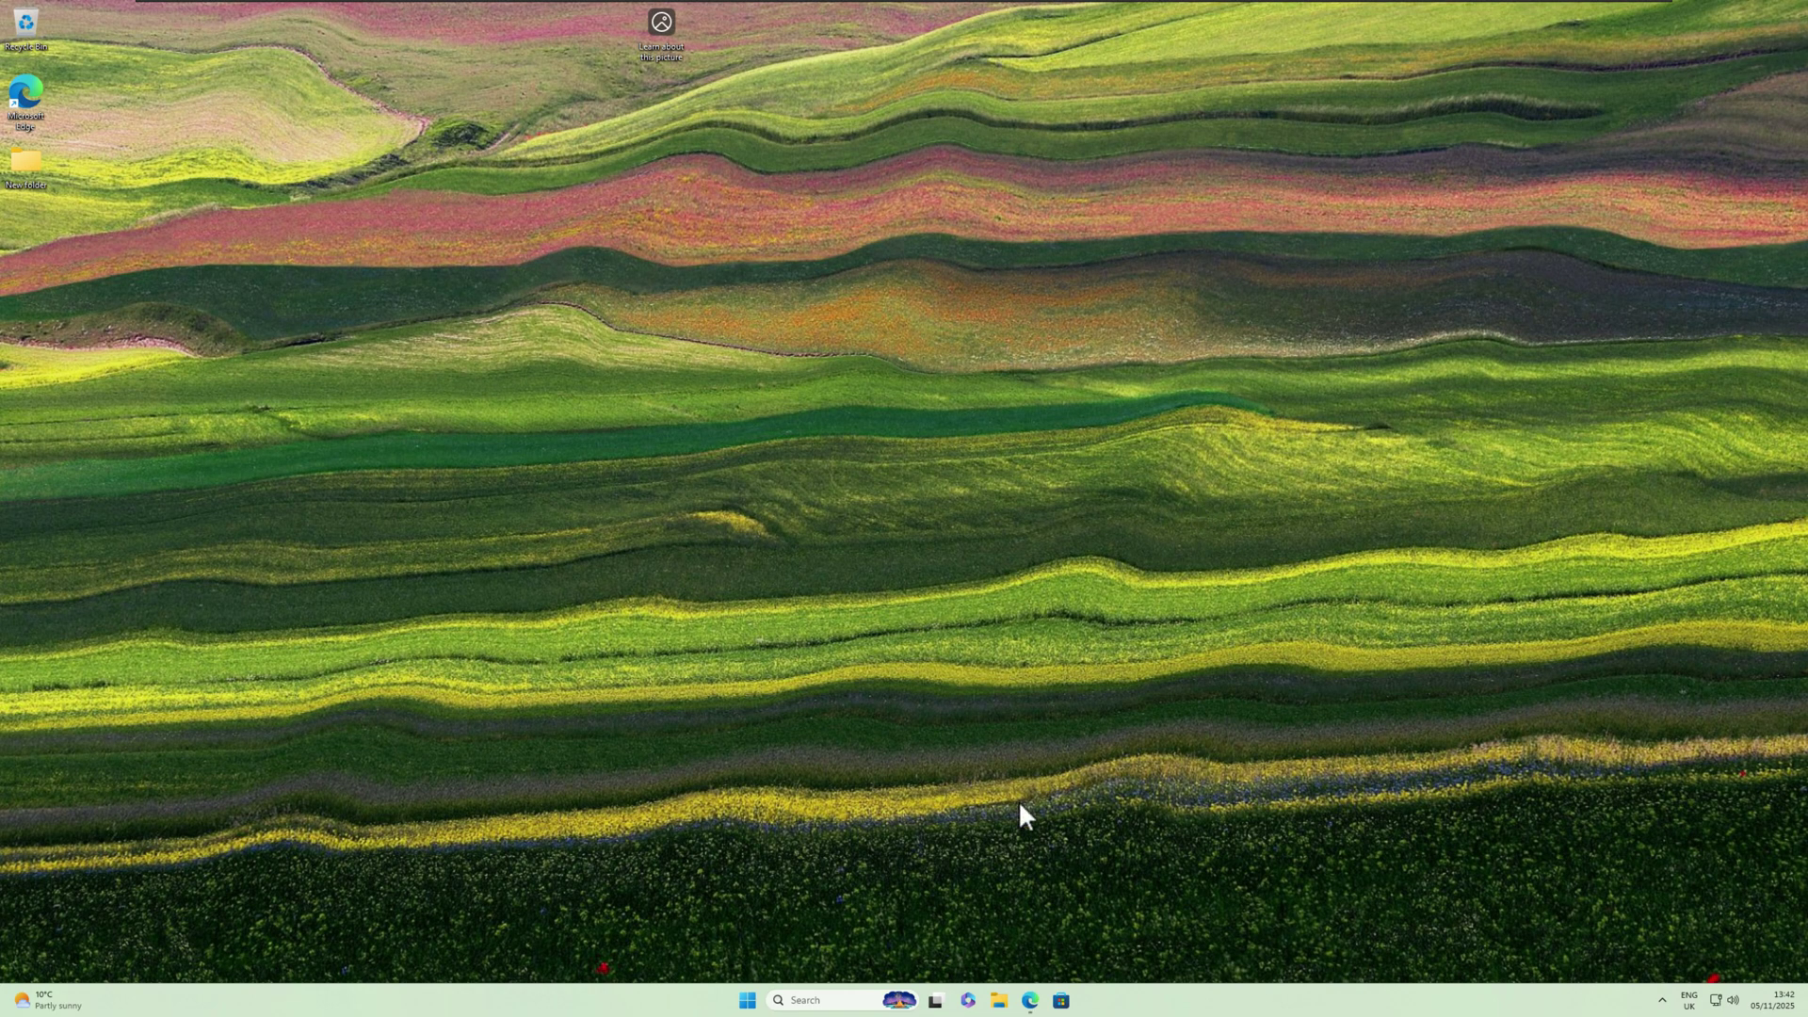
Step: In File Explorer, browse to the user's profile folder under C:\Users and select the "OneDrive - One Technician Limited" folder
click(998, 1000)
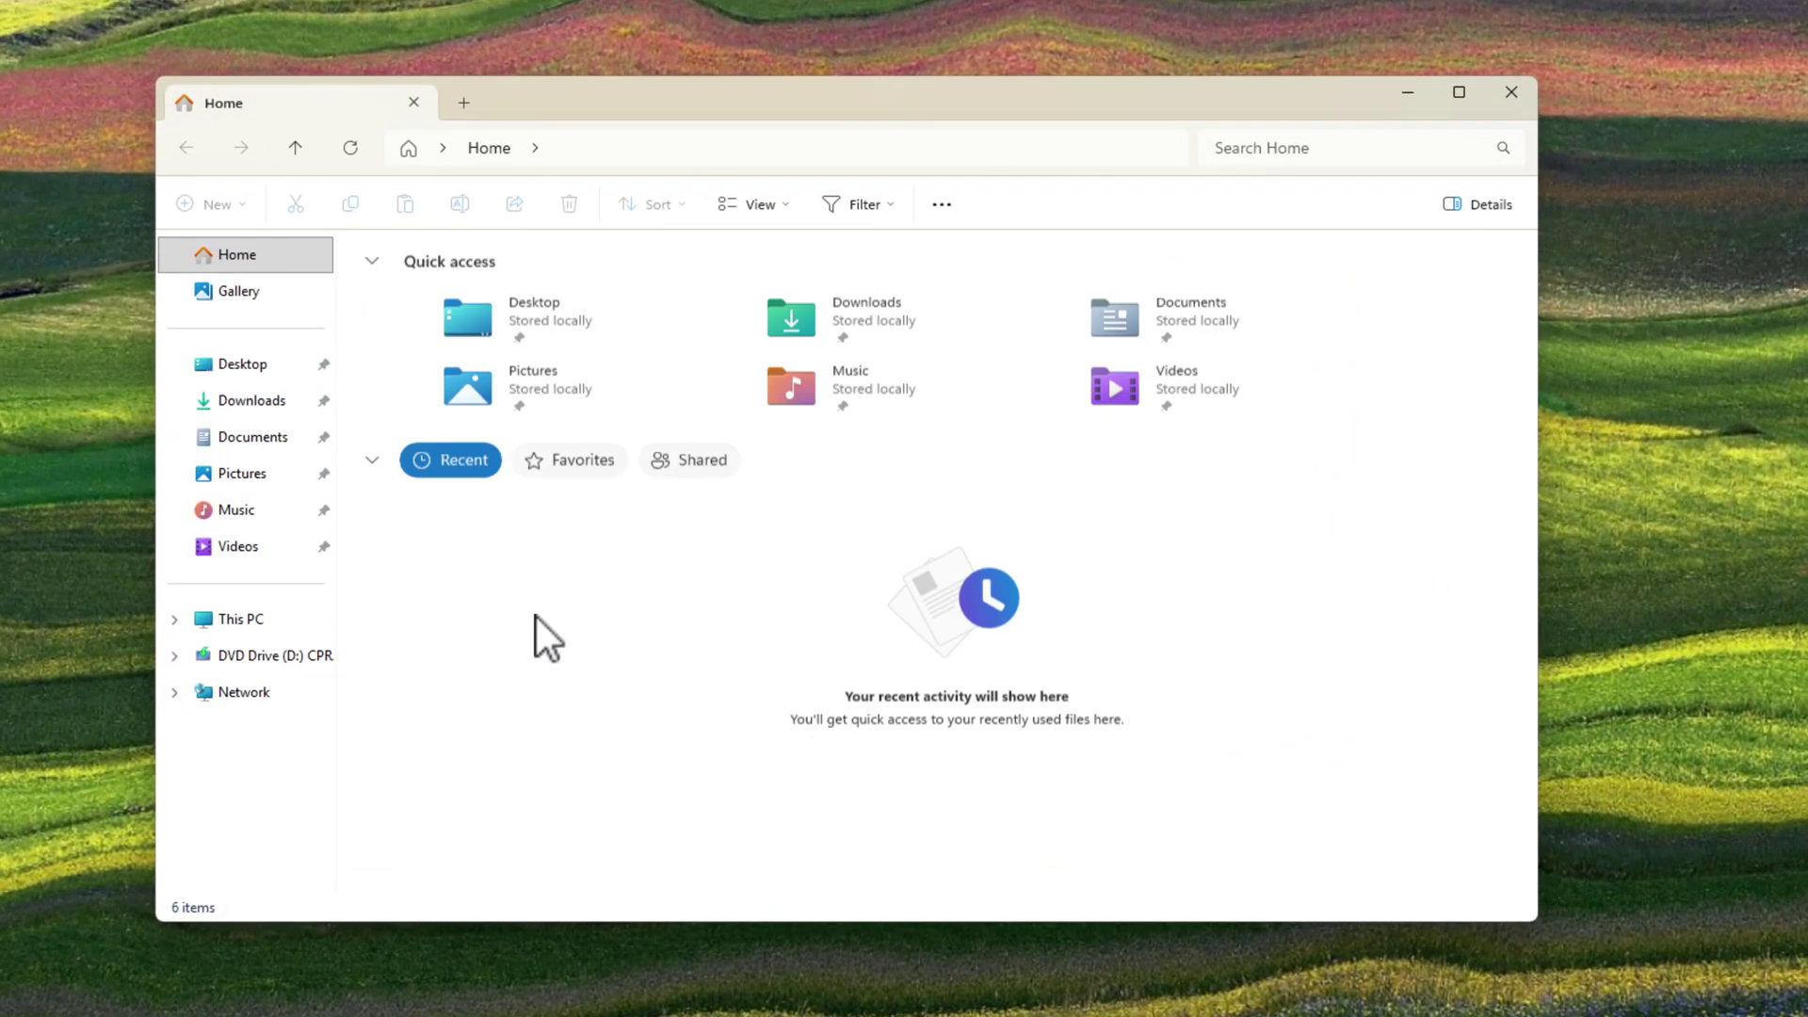
click(243, 622)
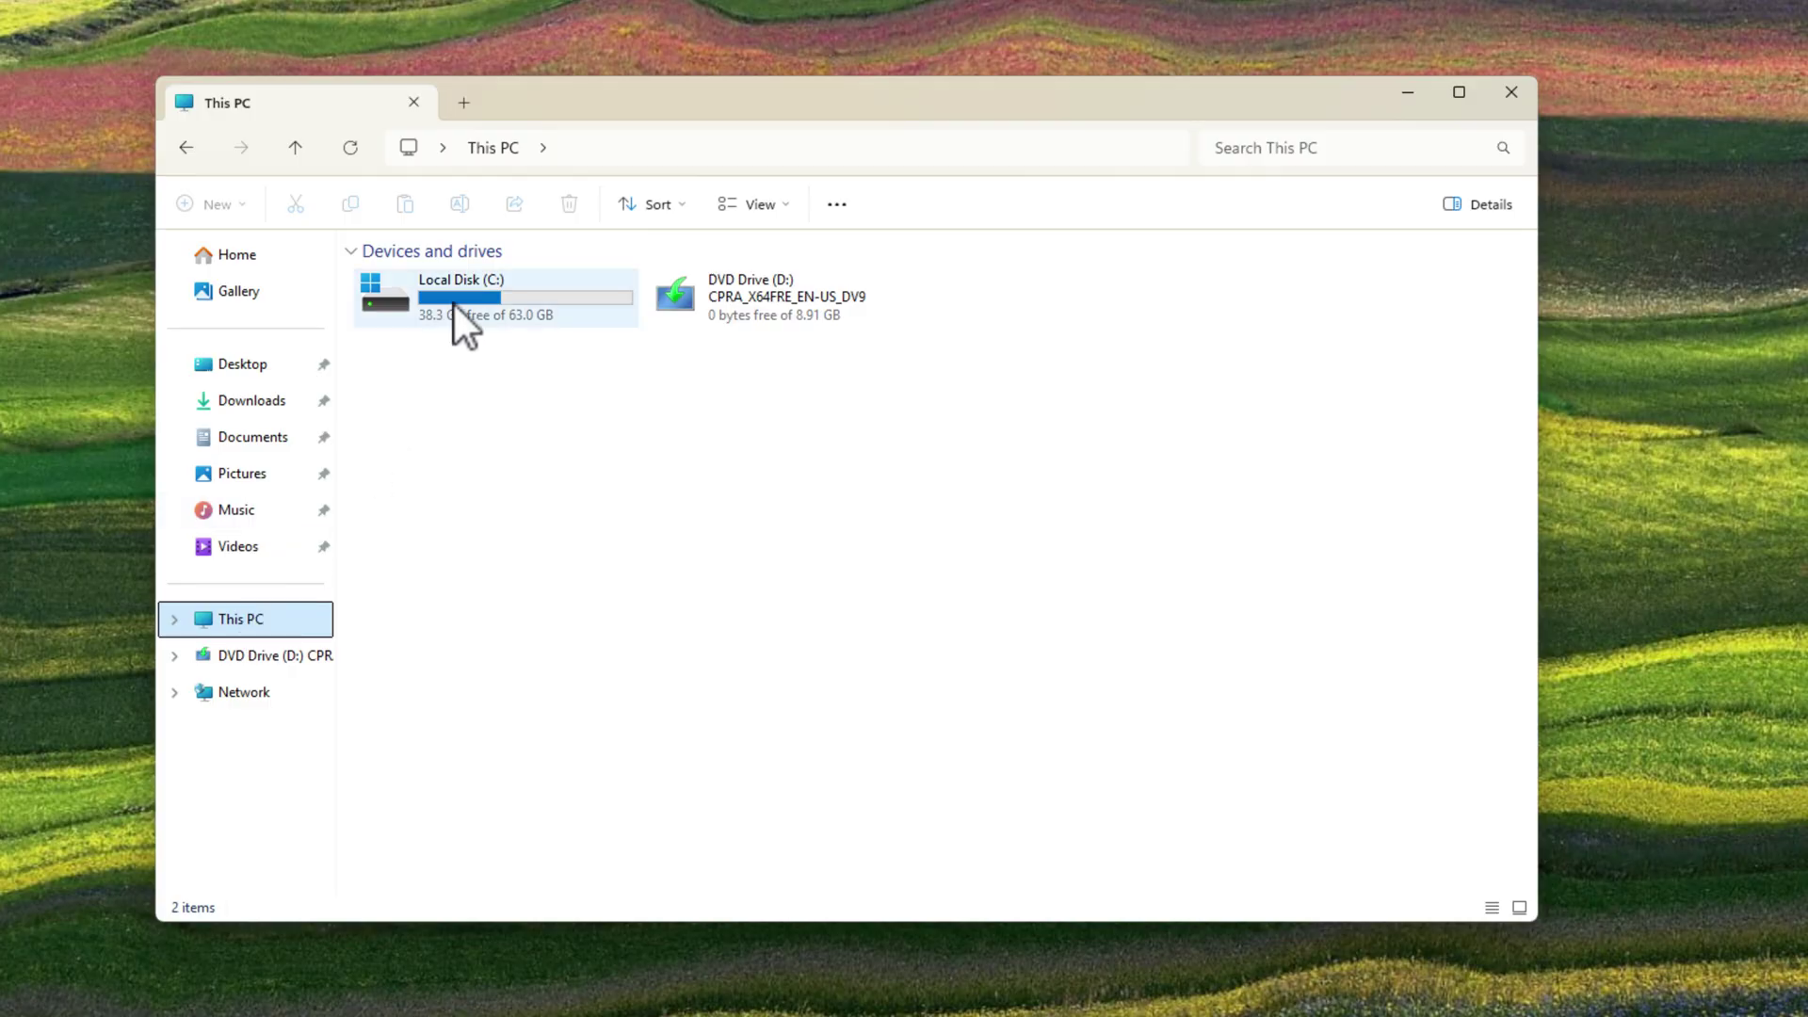
double_click(454, 305)
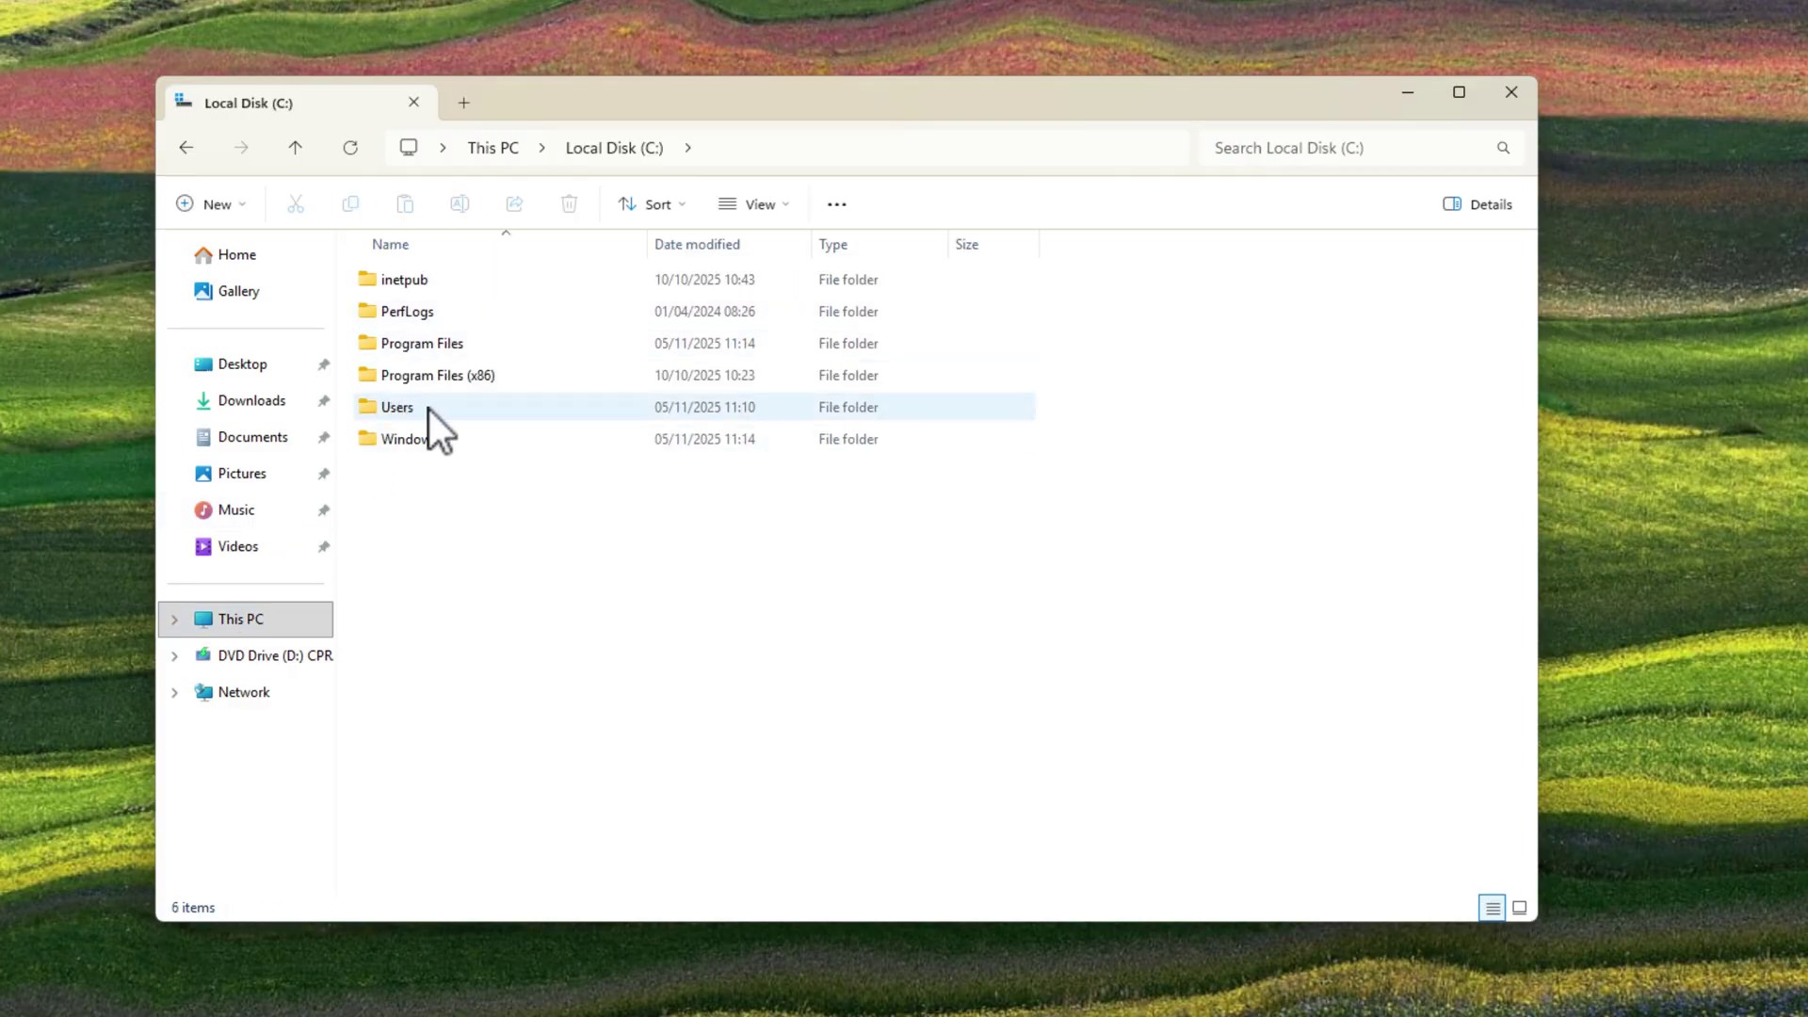
double_click(429, 410)
double_click(450, 285)
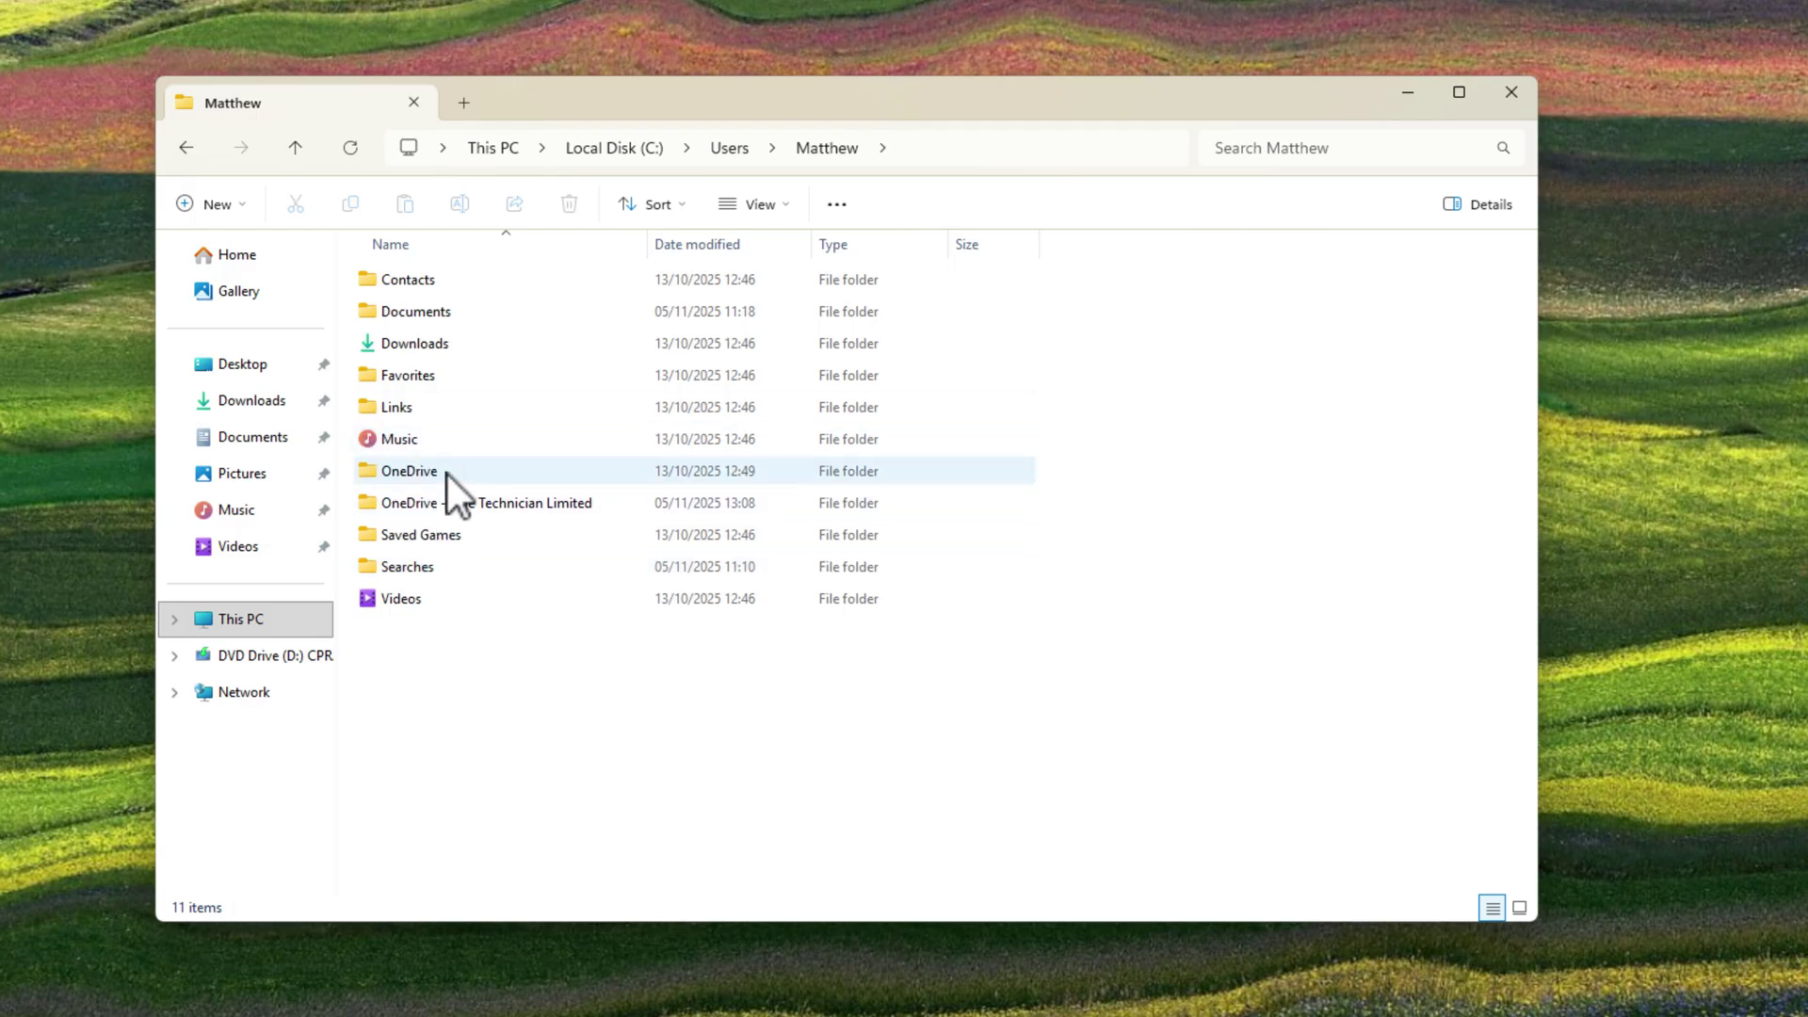
click(463, 507)
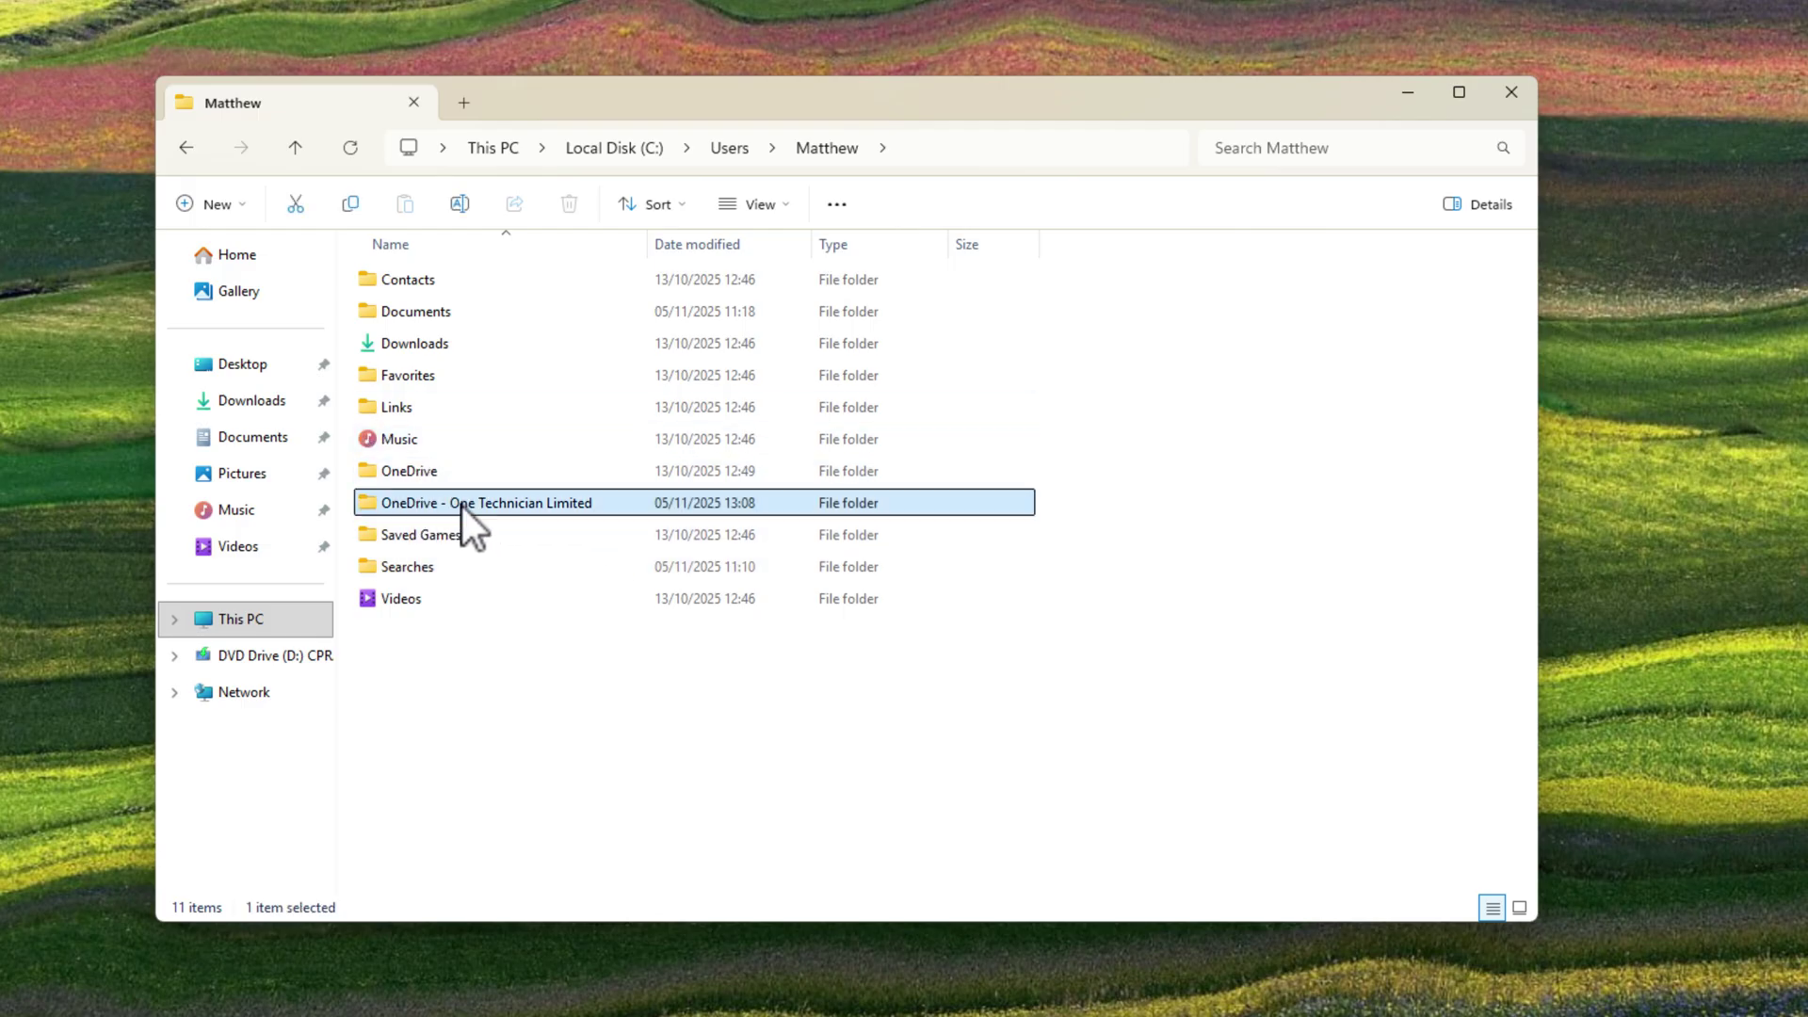
Step: Look through the "OneDrive - One Technician Limited" folder, including the contents of its Desktop subfolder, and return to the OneDrive folder
click(422, 468)
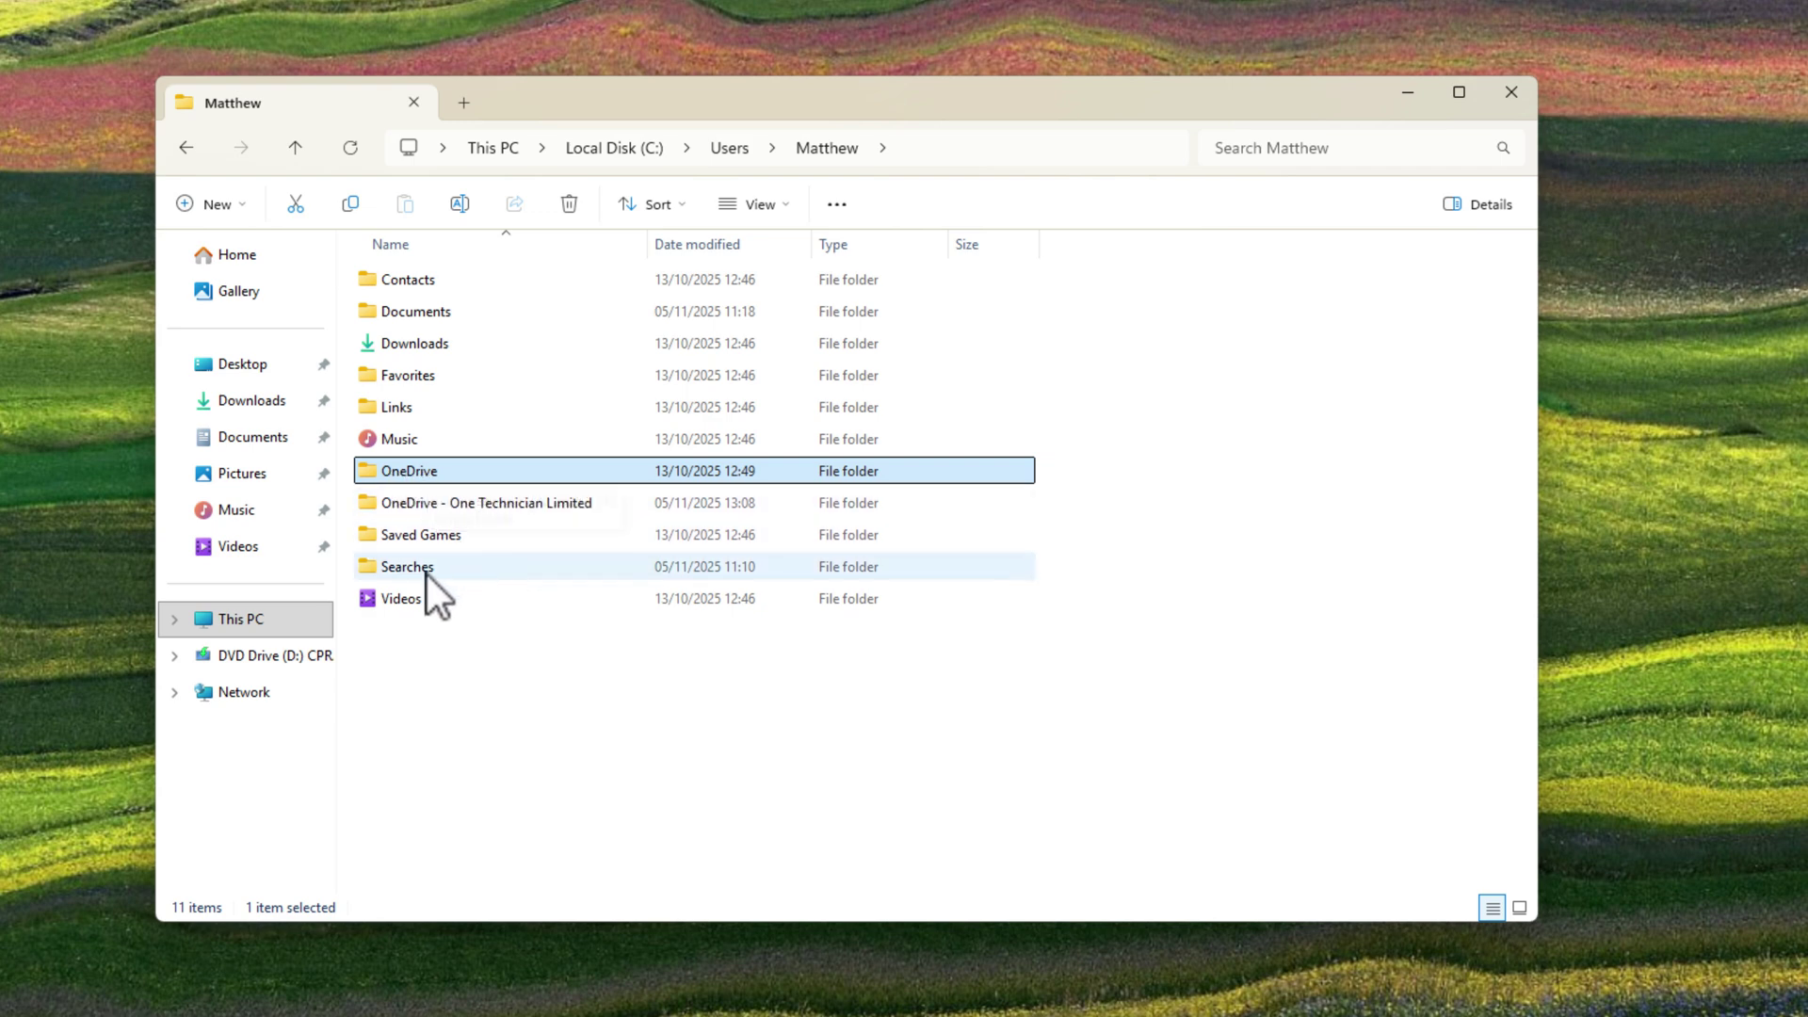
click(455, 509)
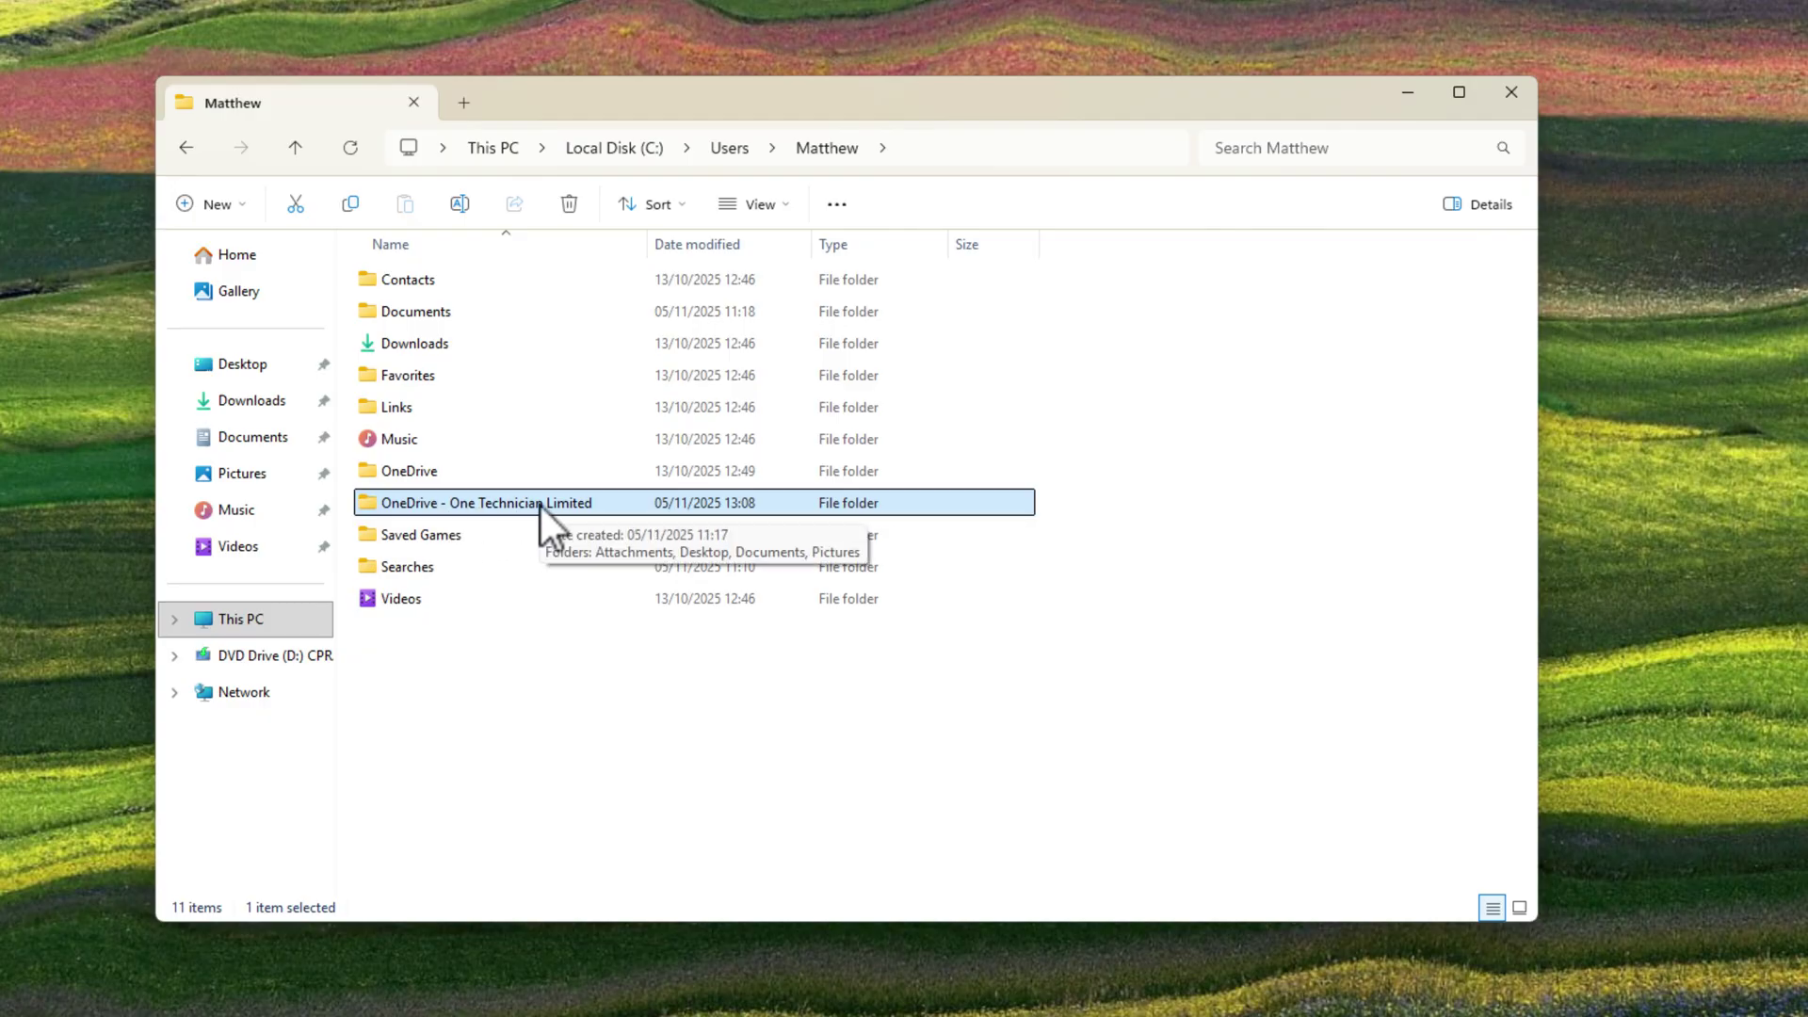
double_click(501, 505)
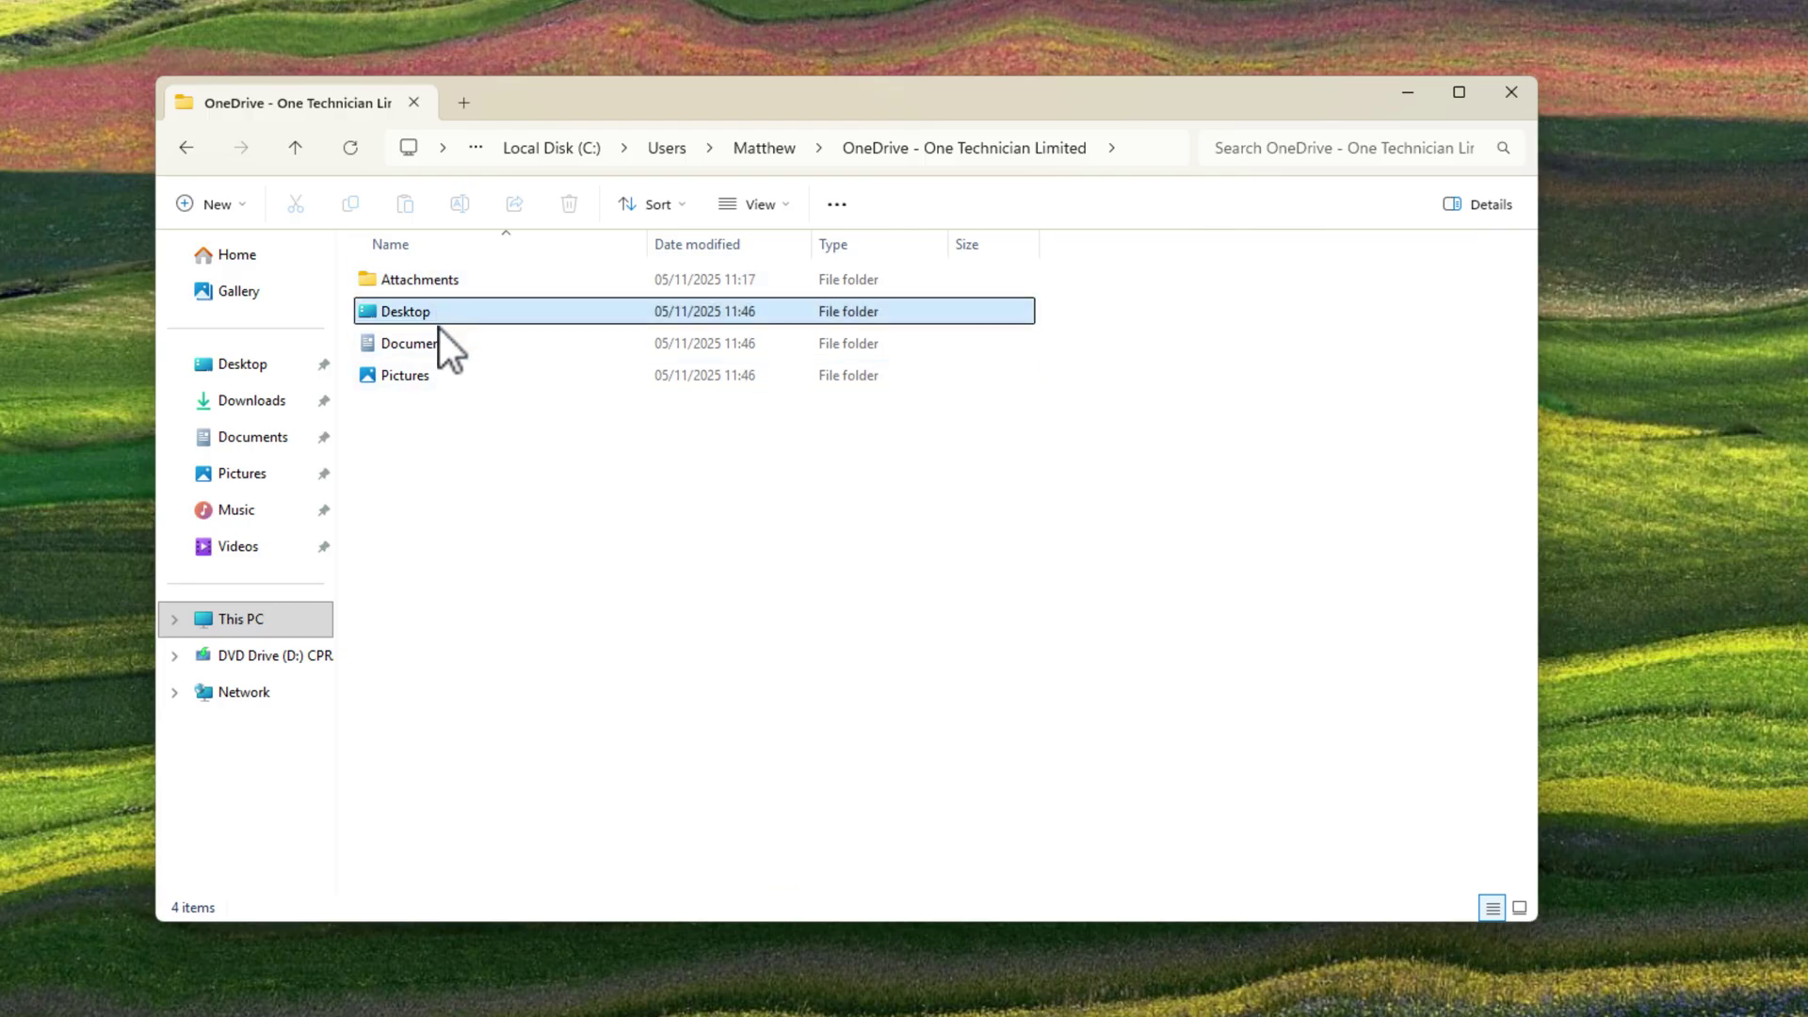
click(444, 375)
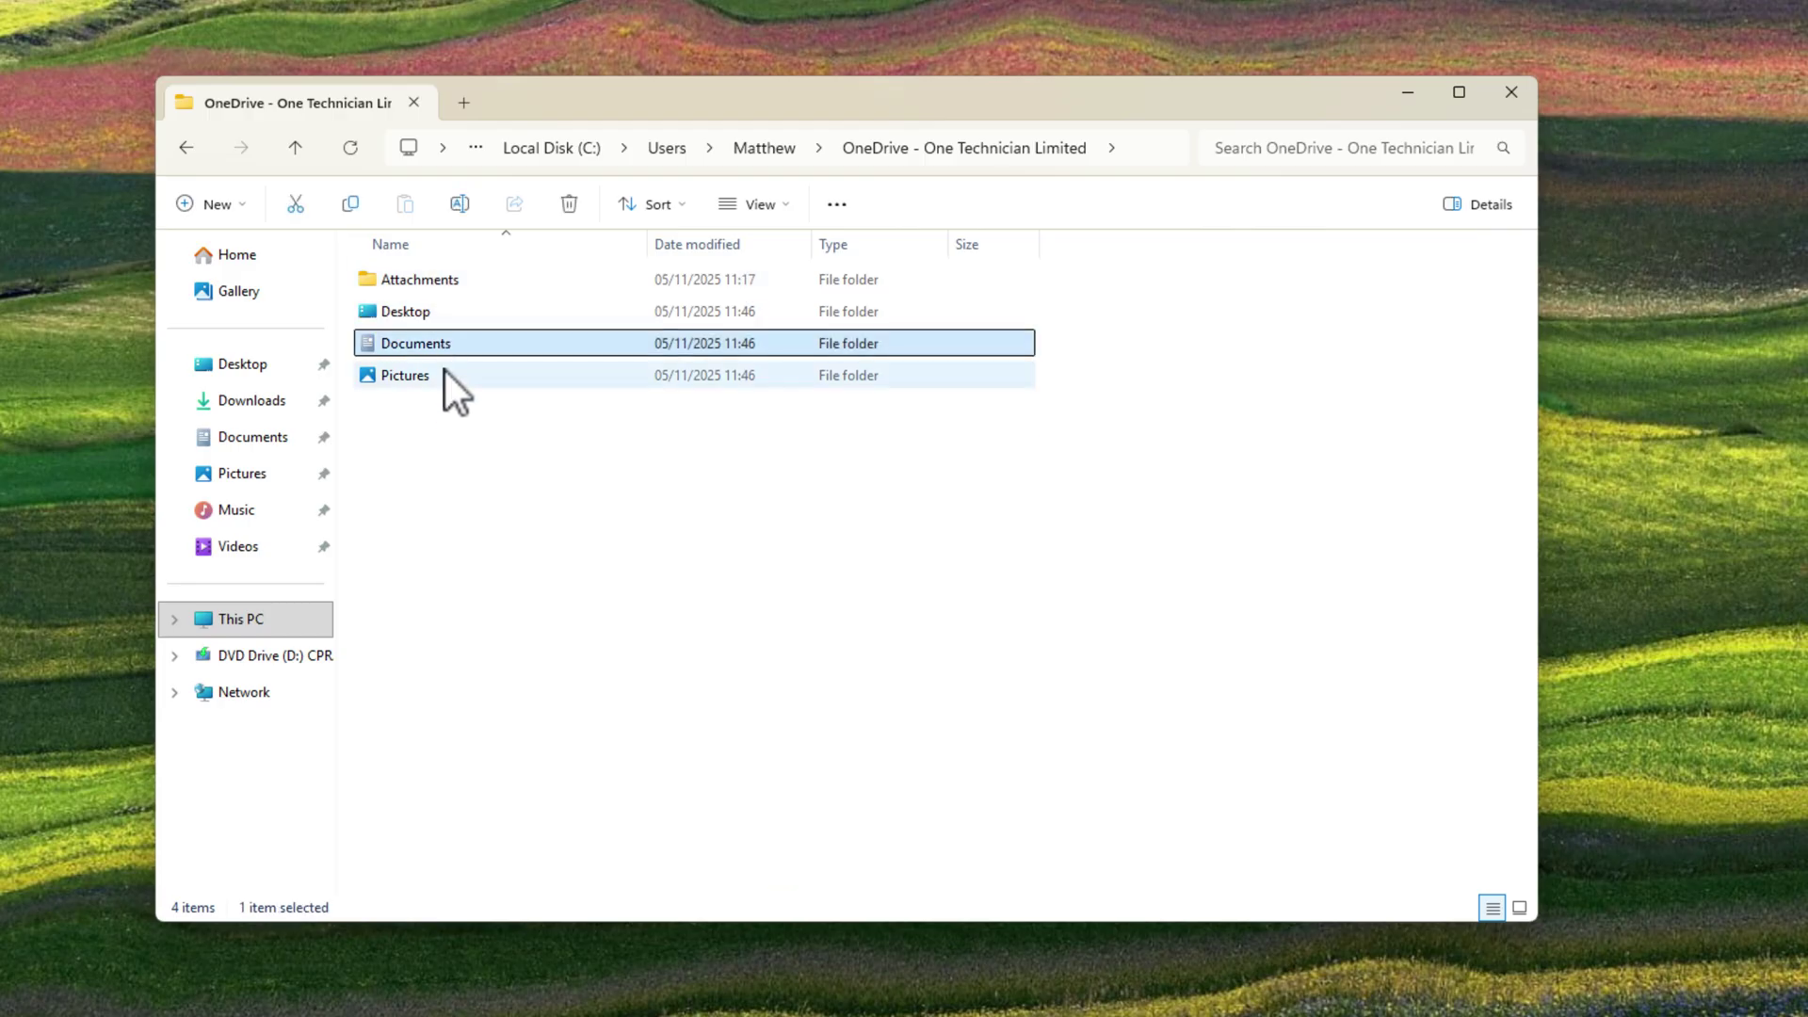
double_click(448, 321)
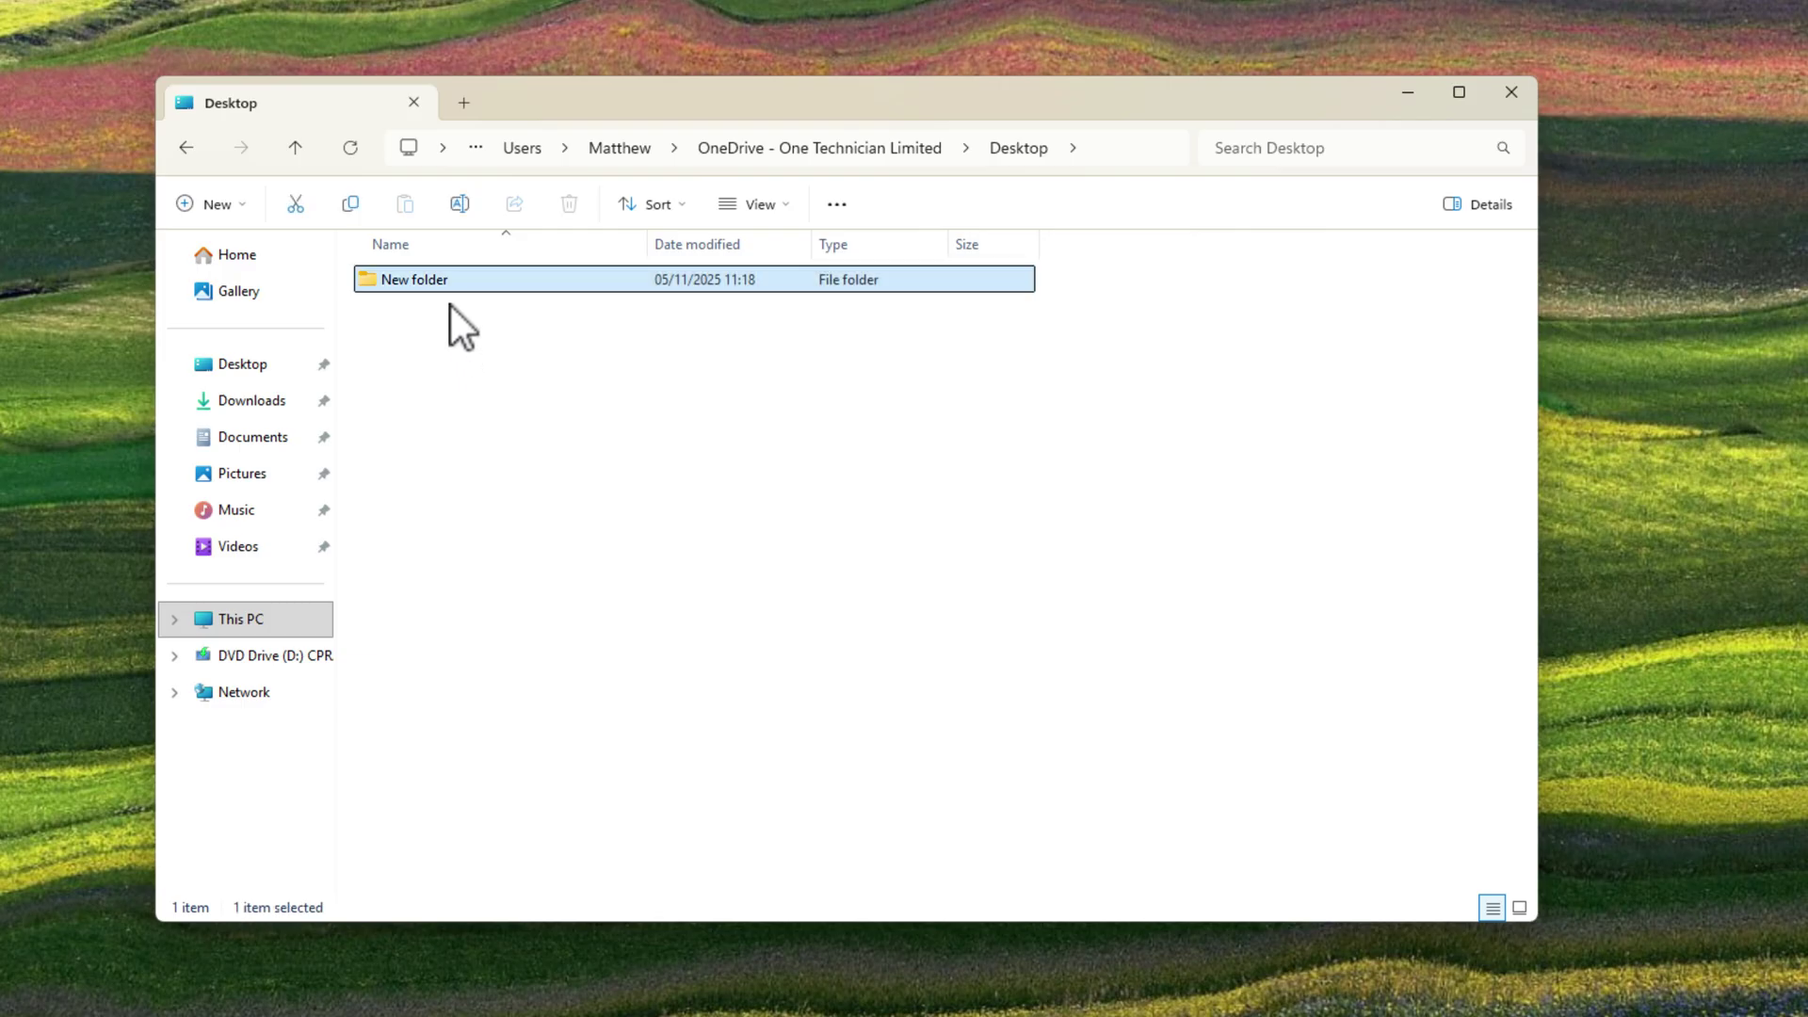
key(alt+Left)
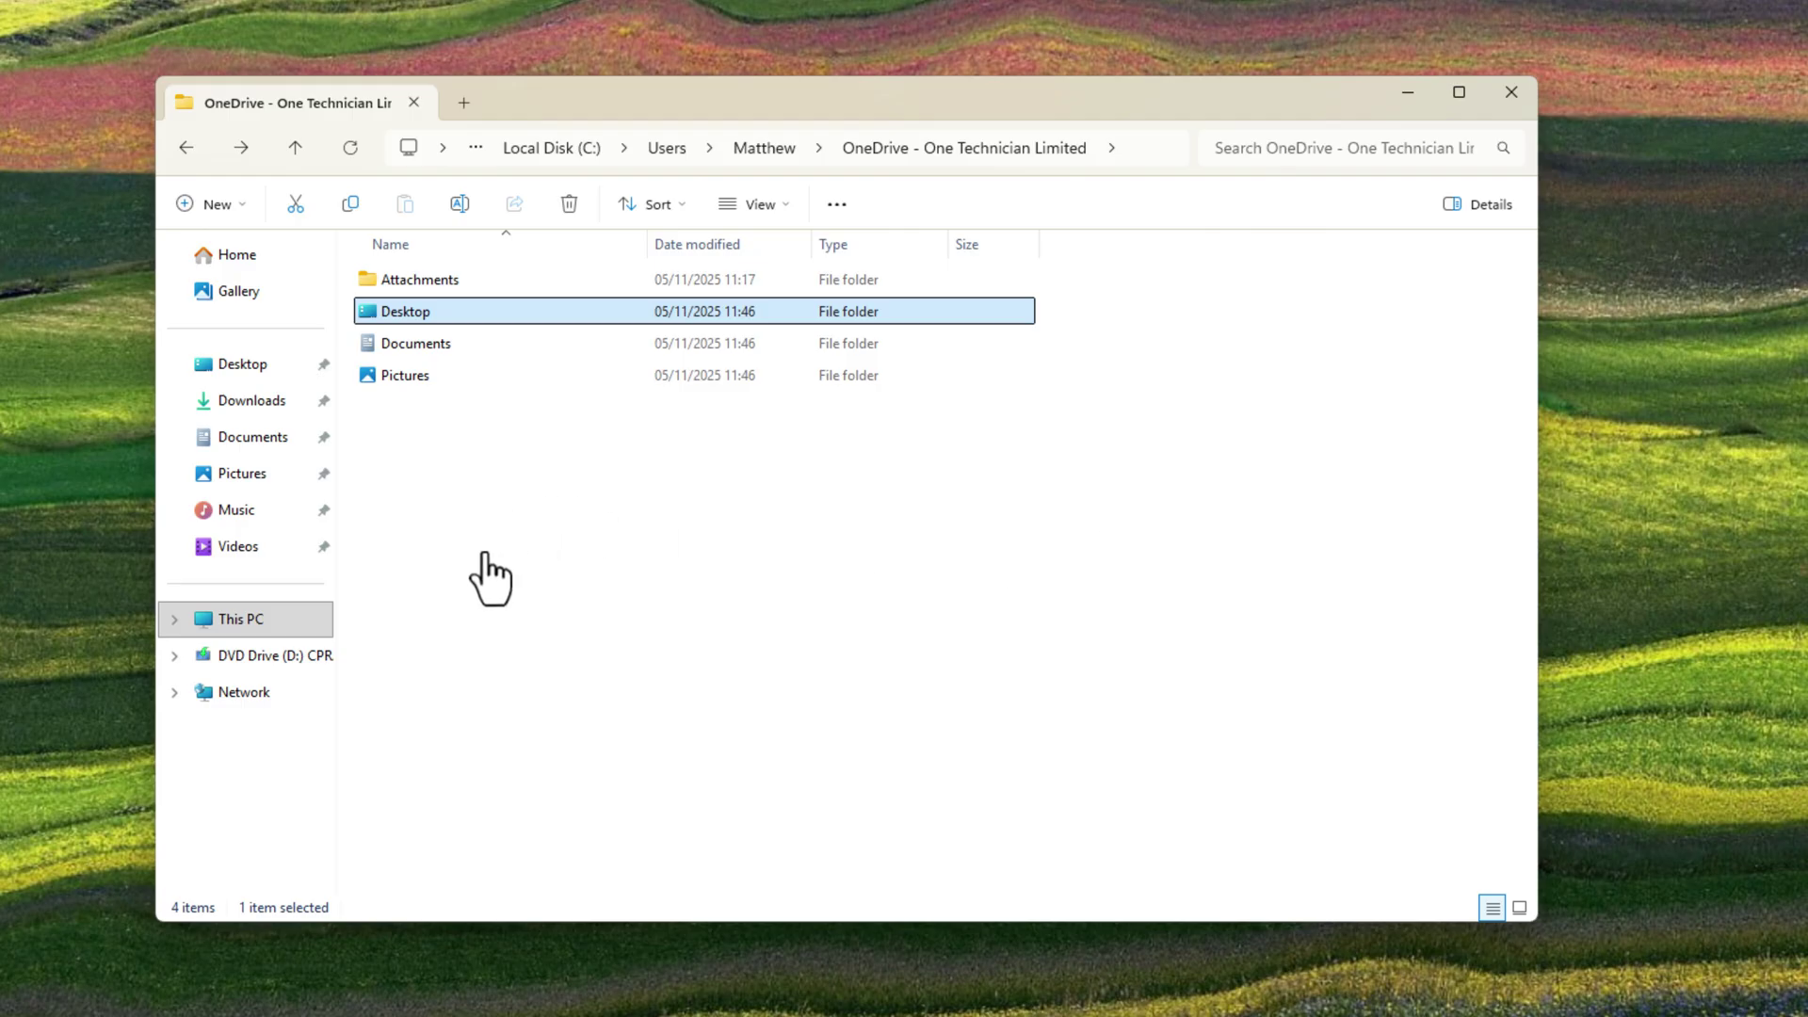
click(448, 380)
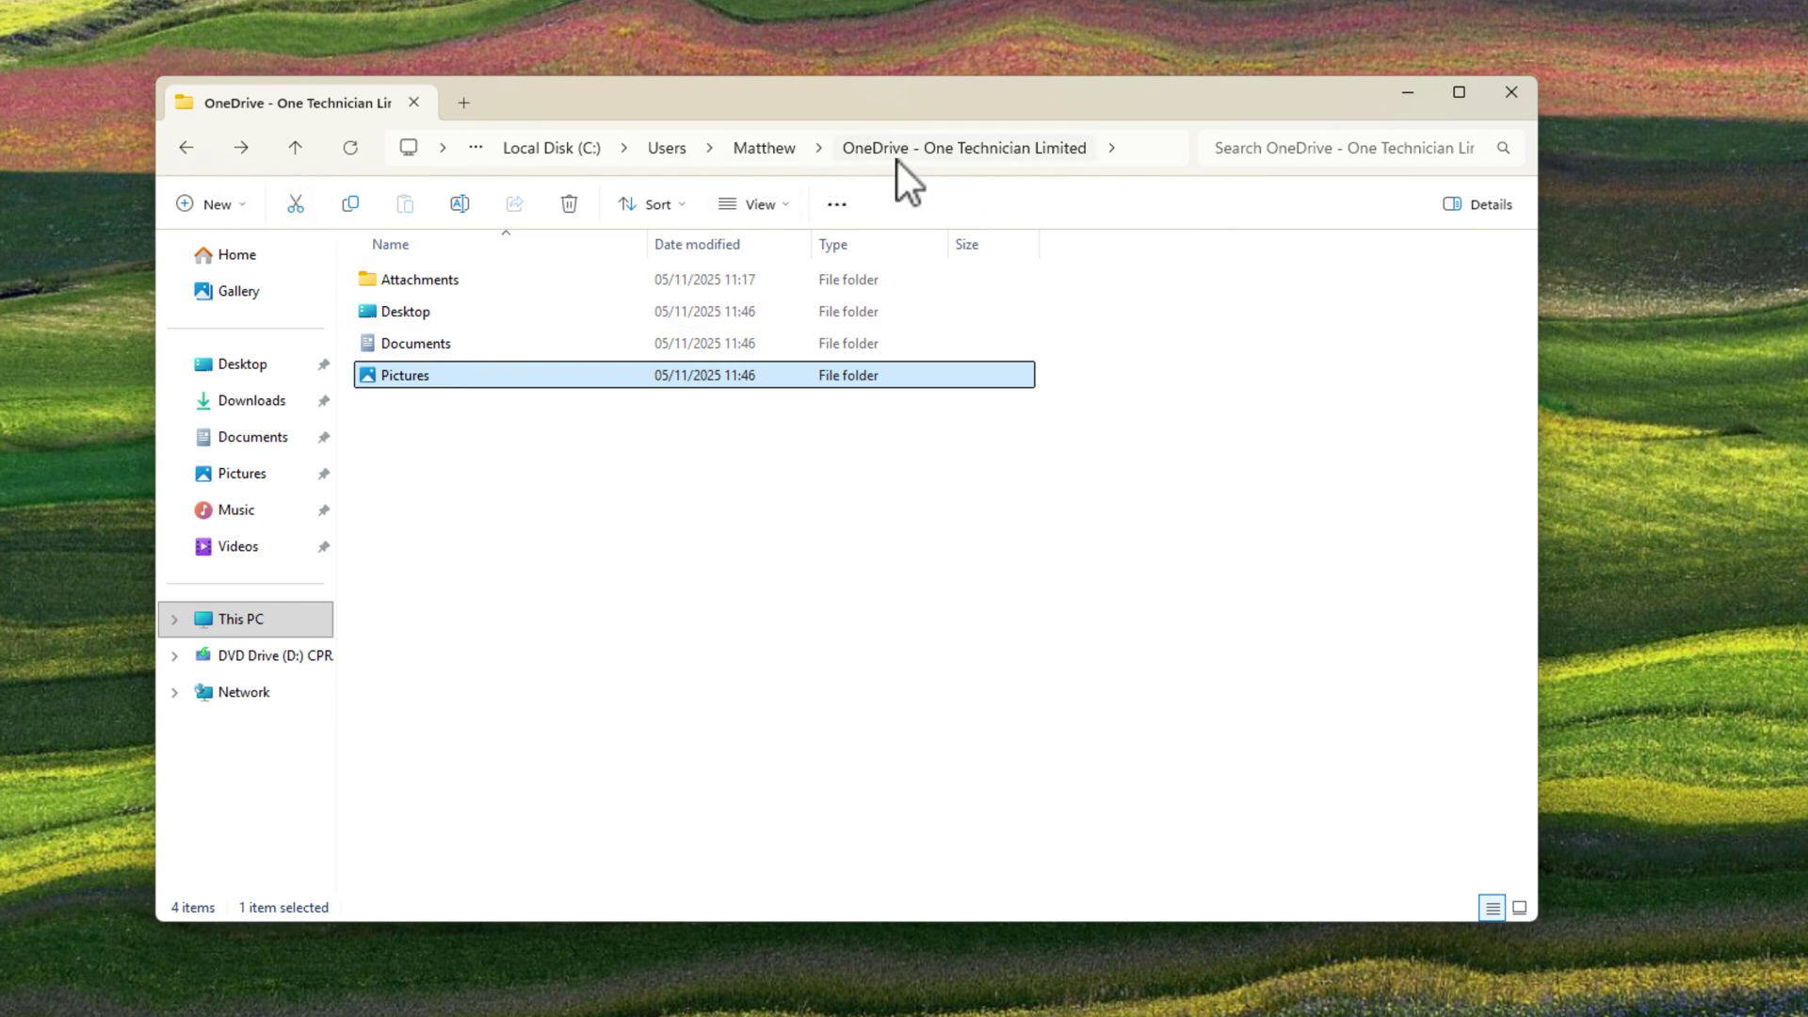
Step: Open the properties of the Desktop folder inside the OneDrive folder and highlight the OneDrive part of its location path
click(414, 314)
right_click(412, 314)
click(507, 658)
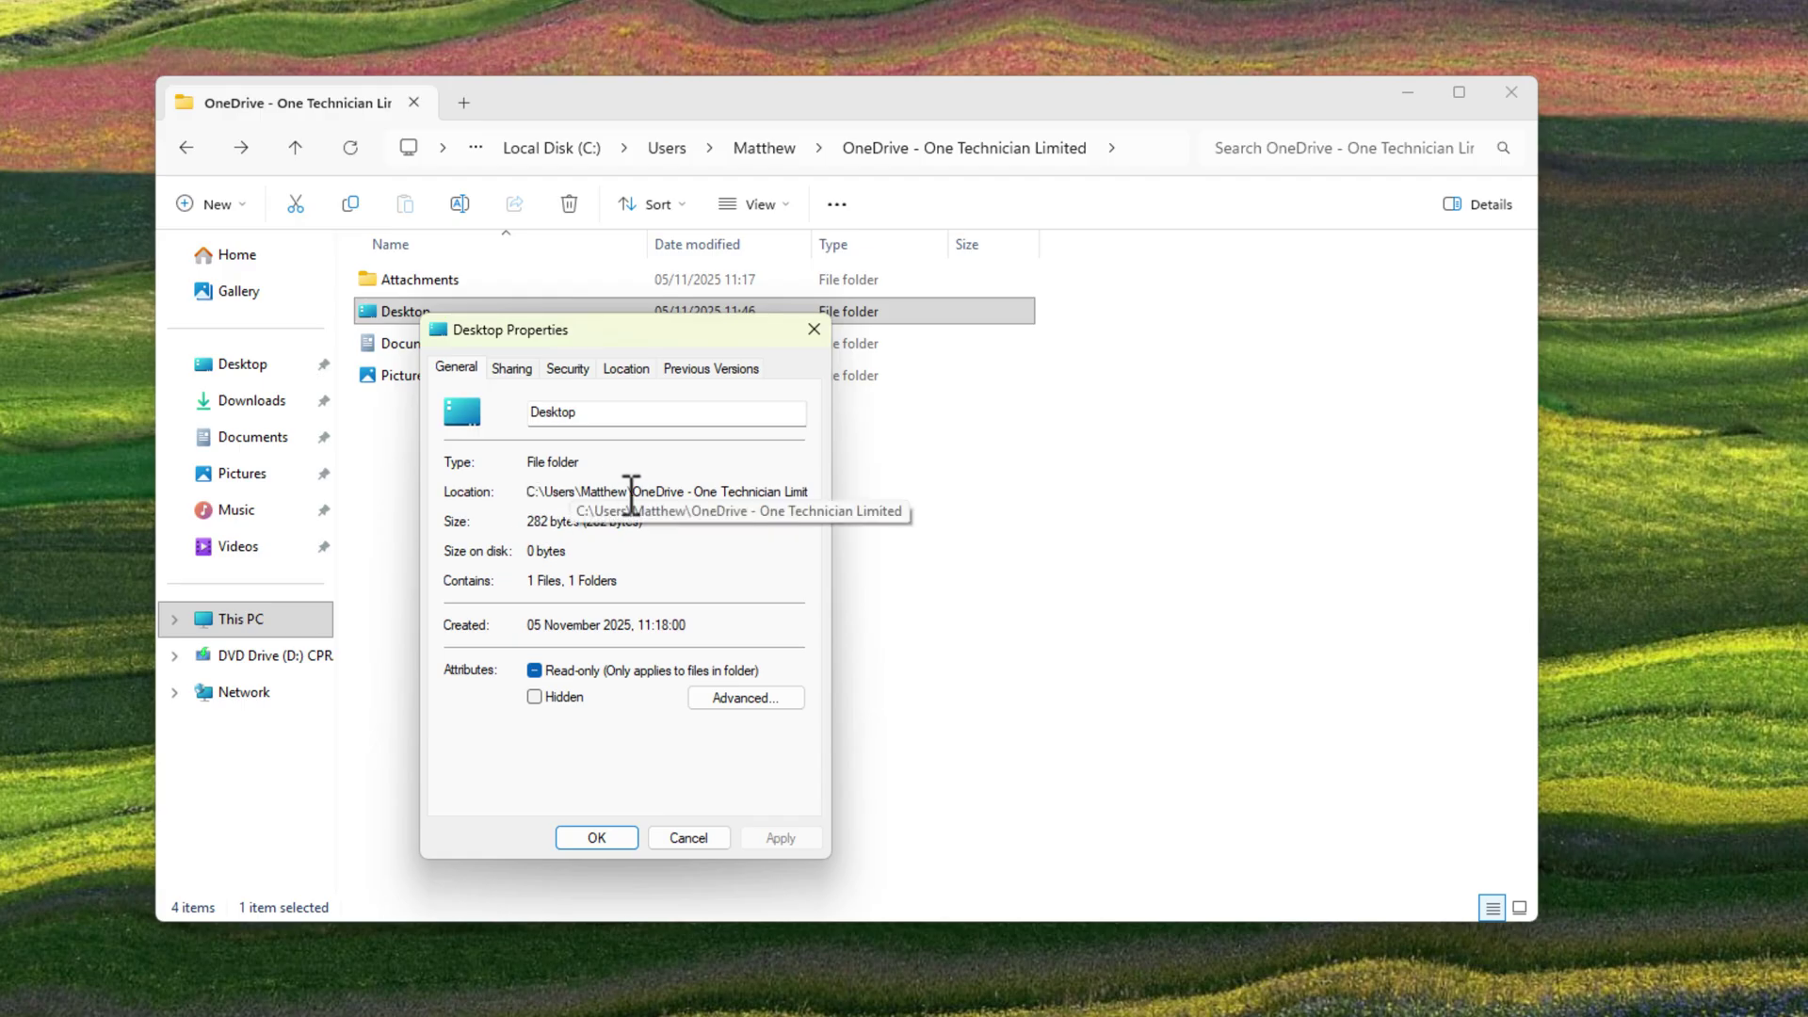
drag(640, 491, 829, 495)
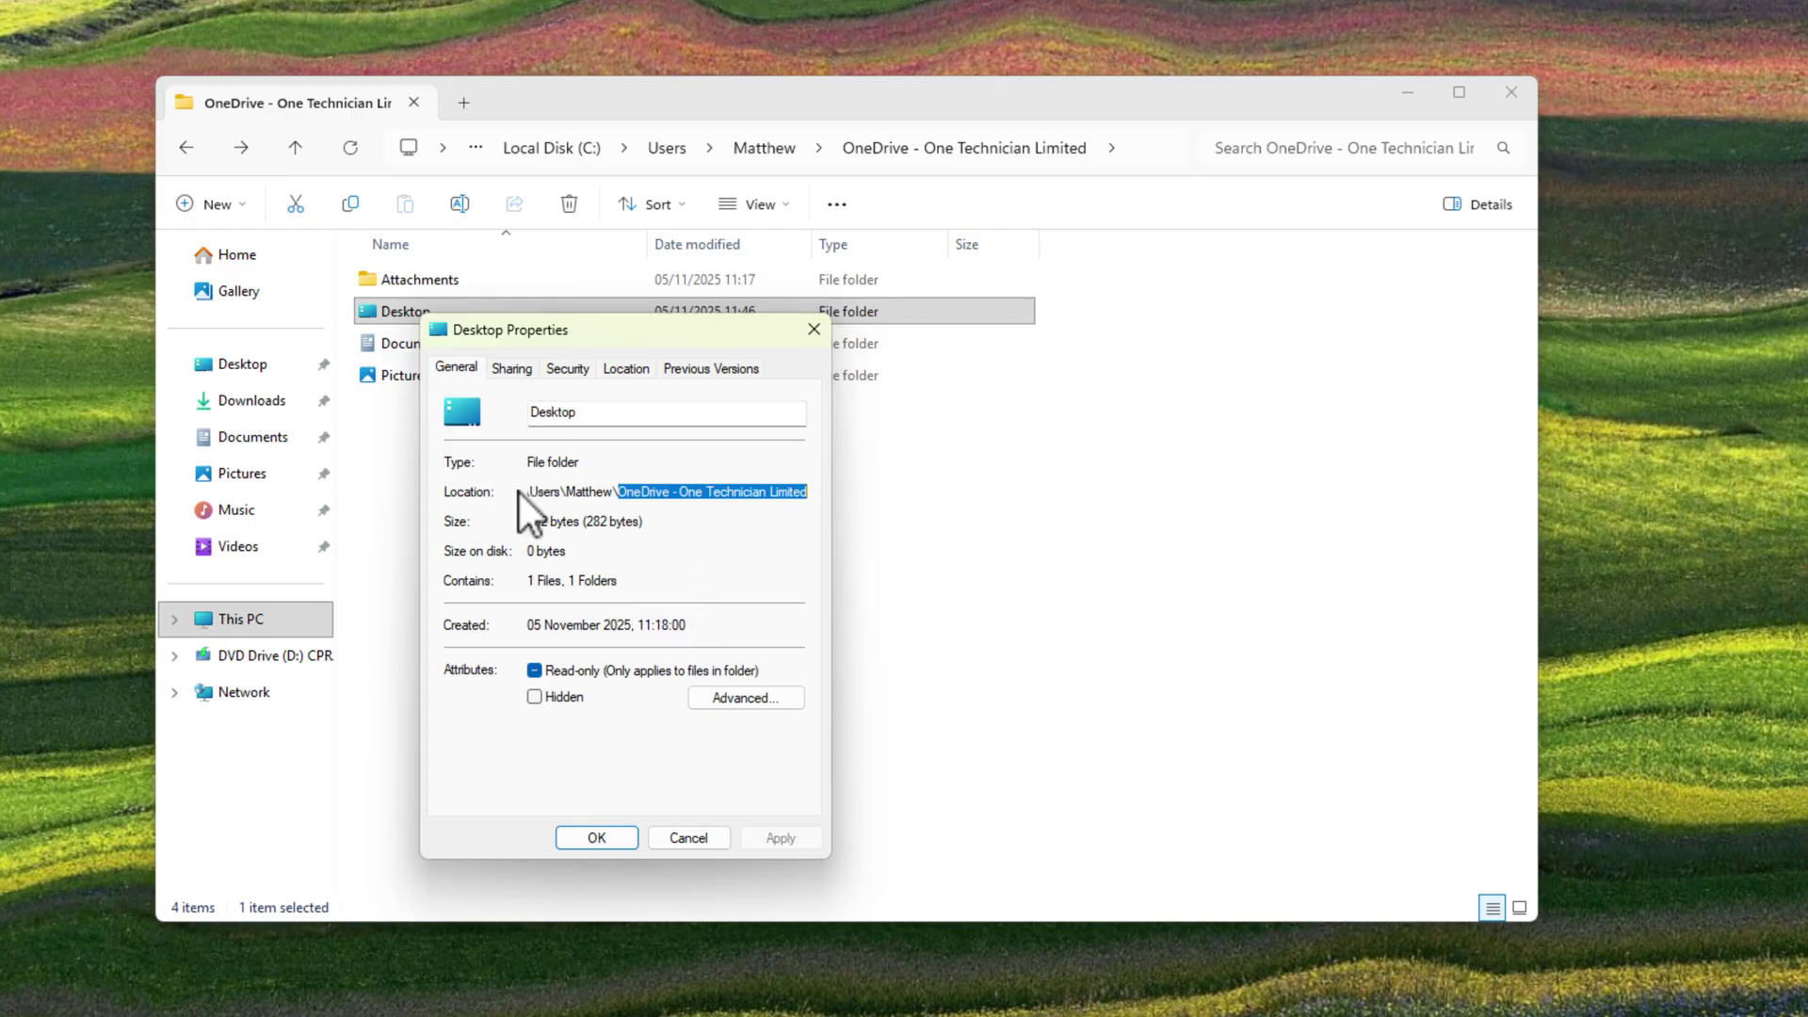
Step: Restore the Desktop folder's default location, creating the target folder, moving all files there, and proceeding with the redirection
click(620, 370)
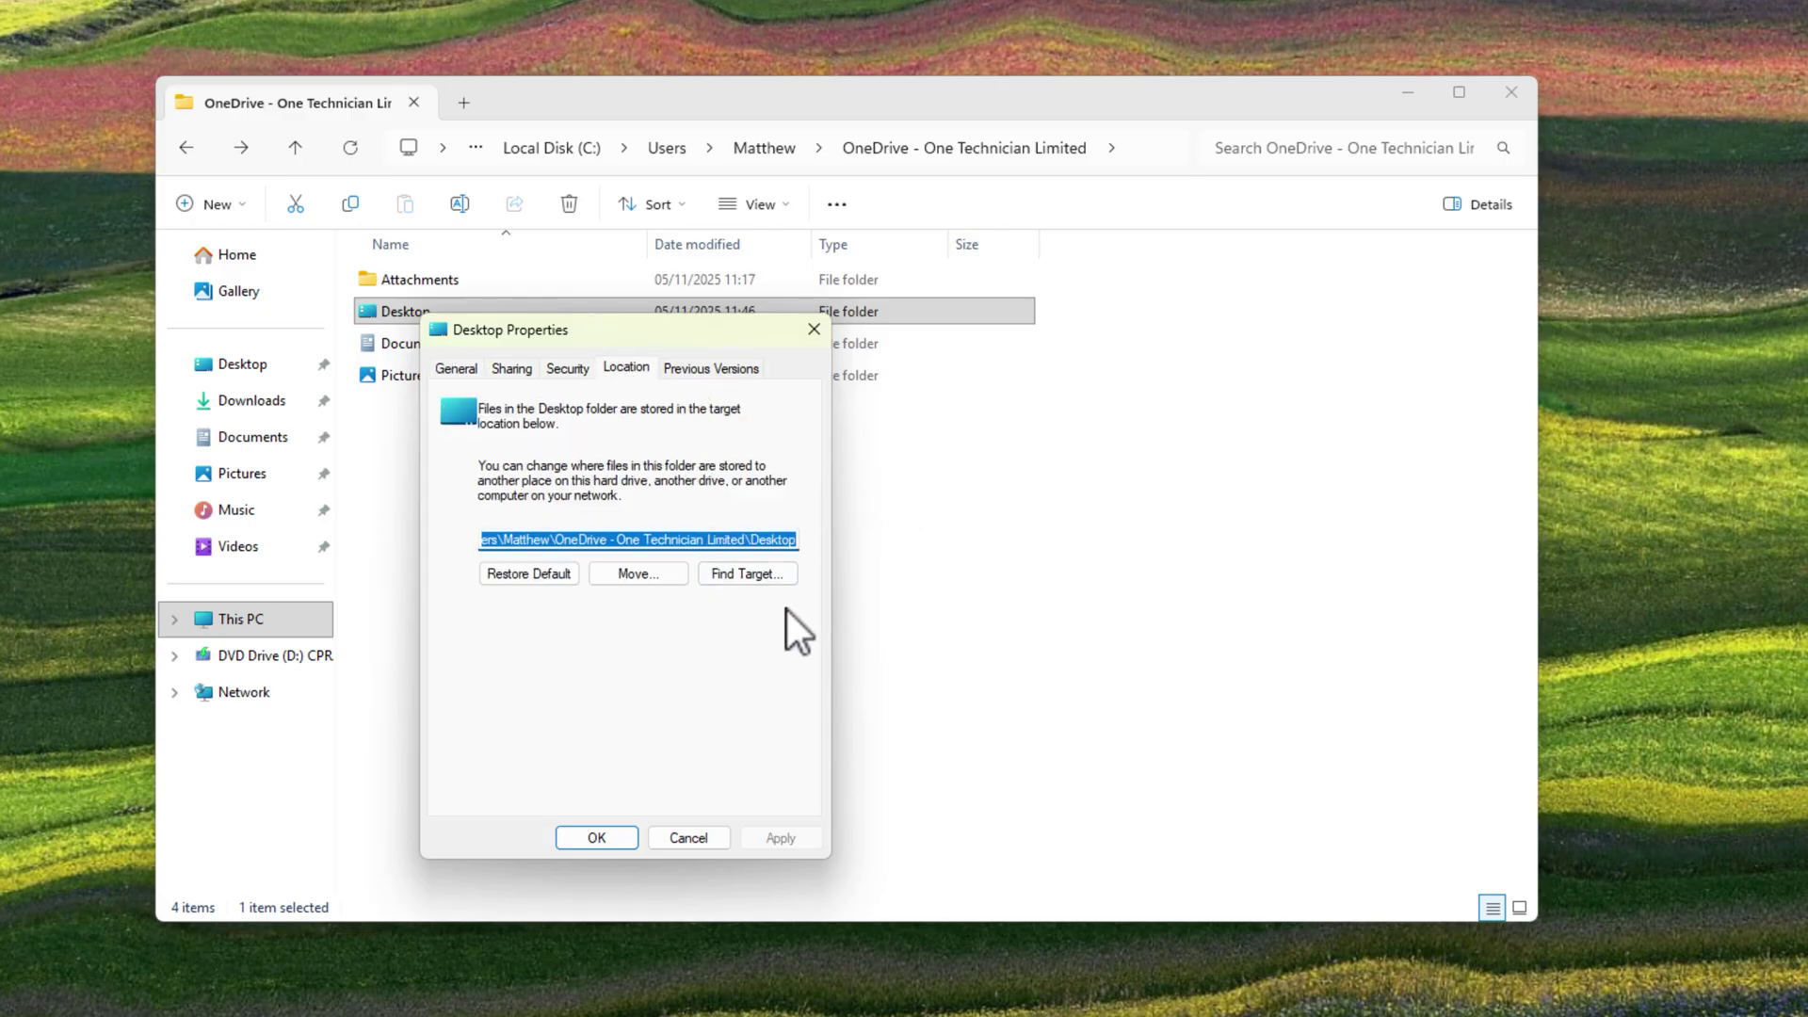
click(554, 581)
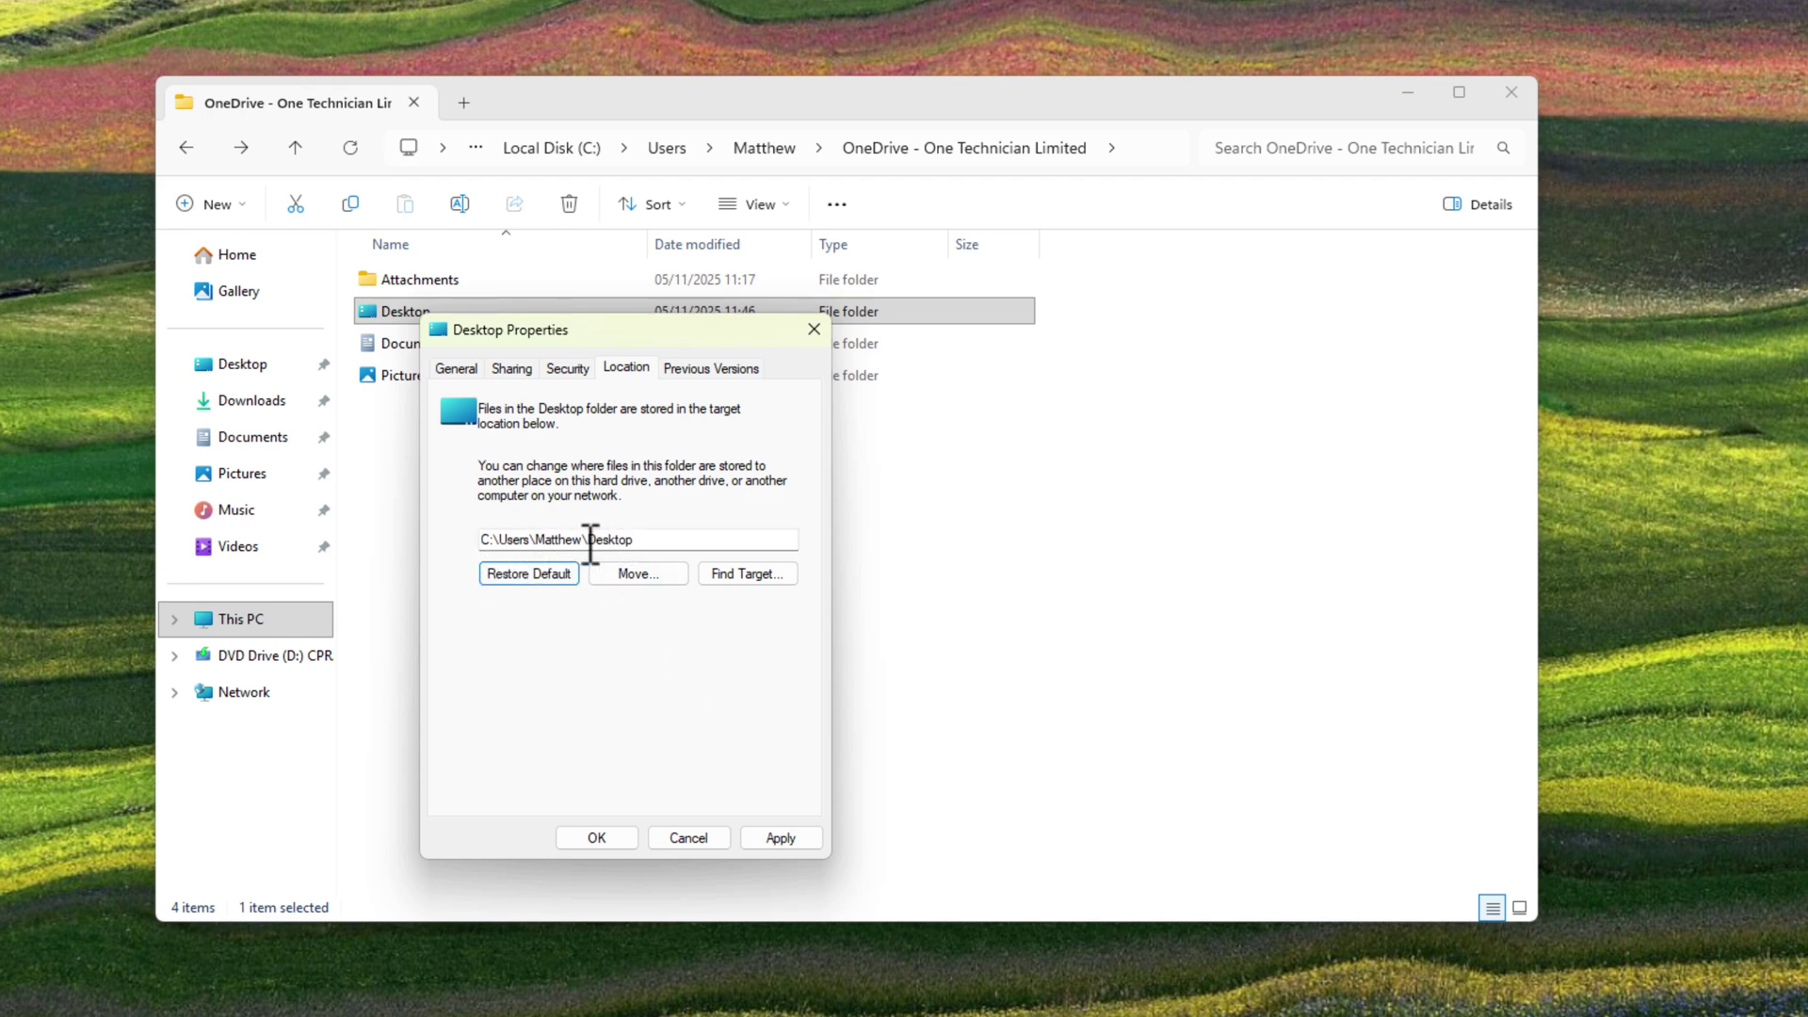
click(792, 834)
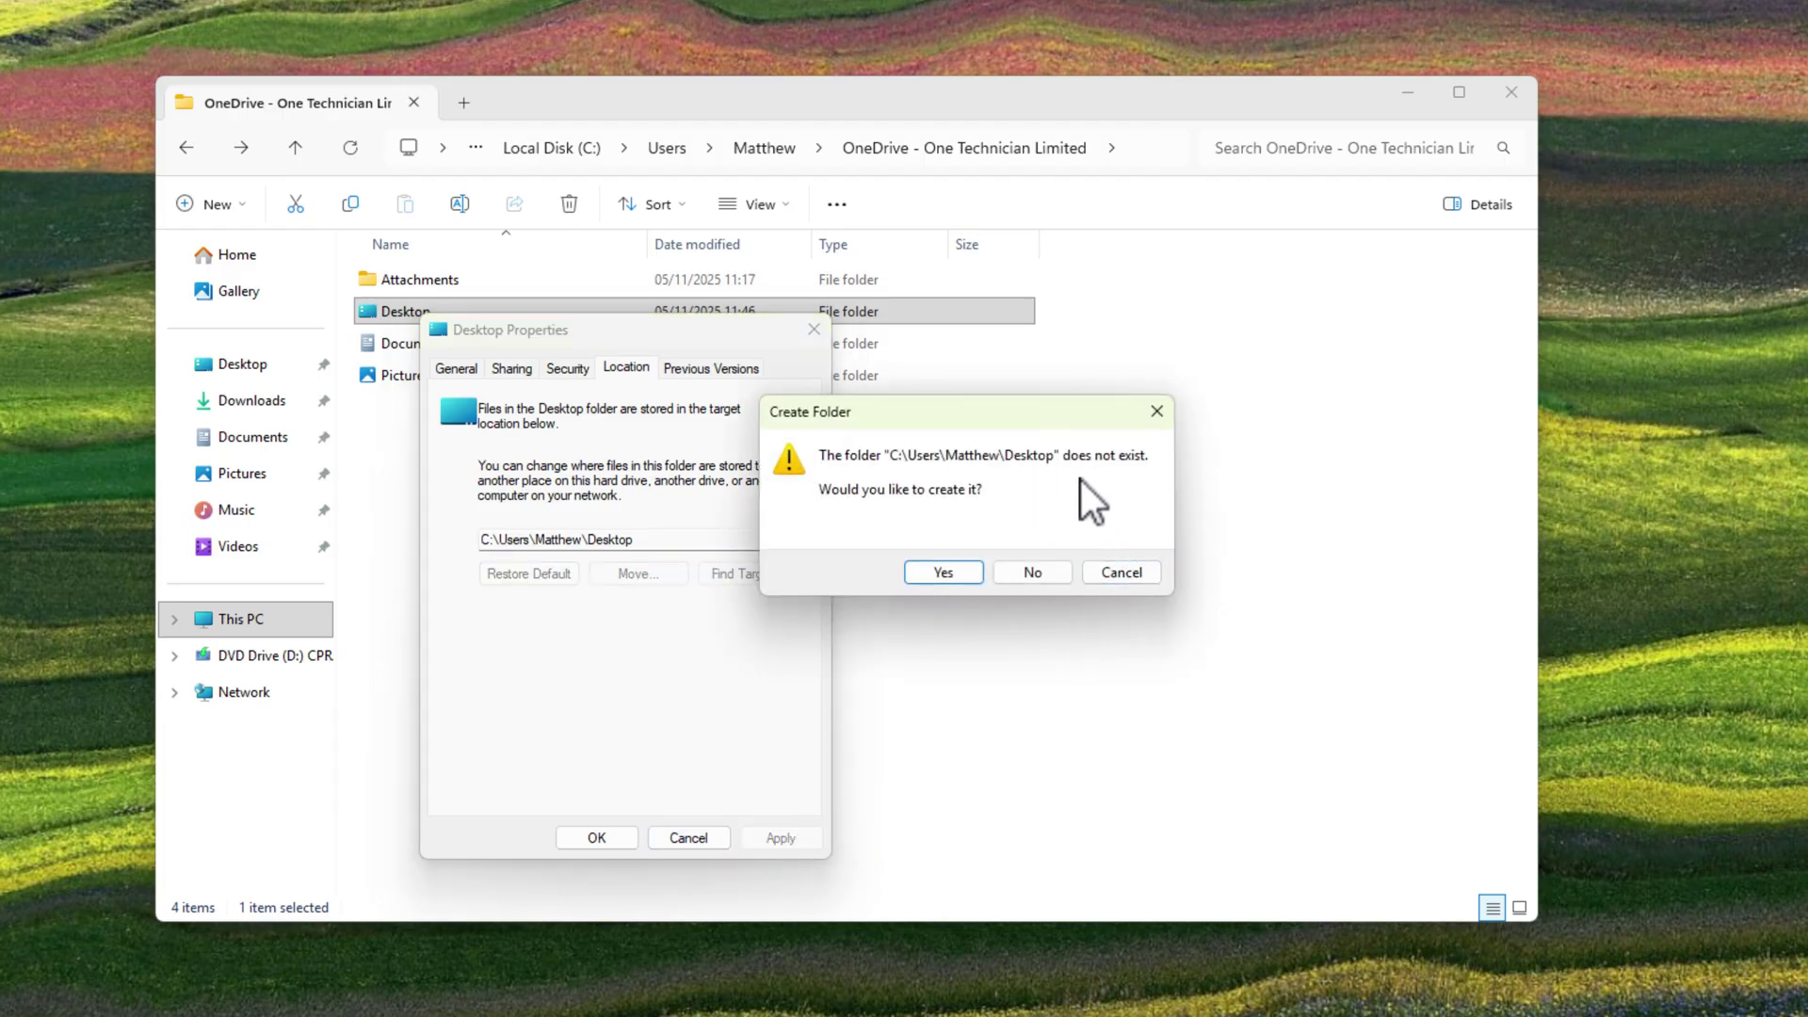
click(947, 572)
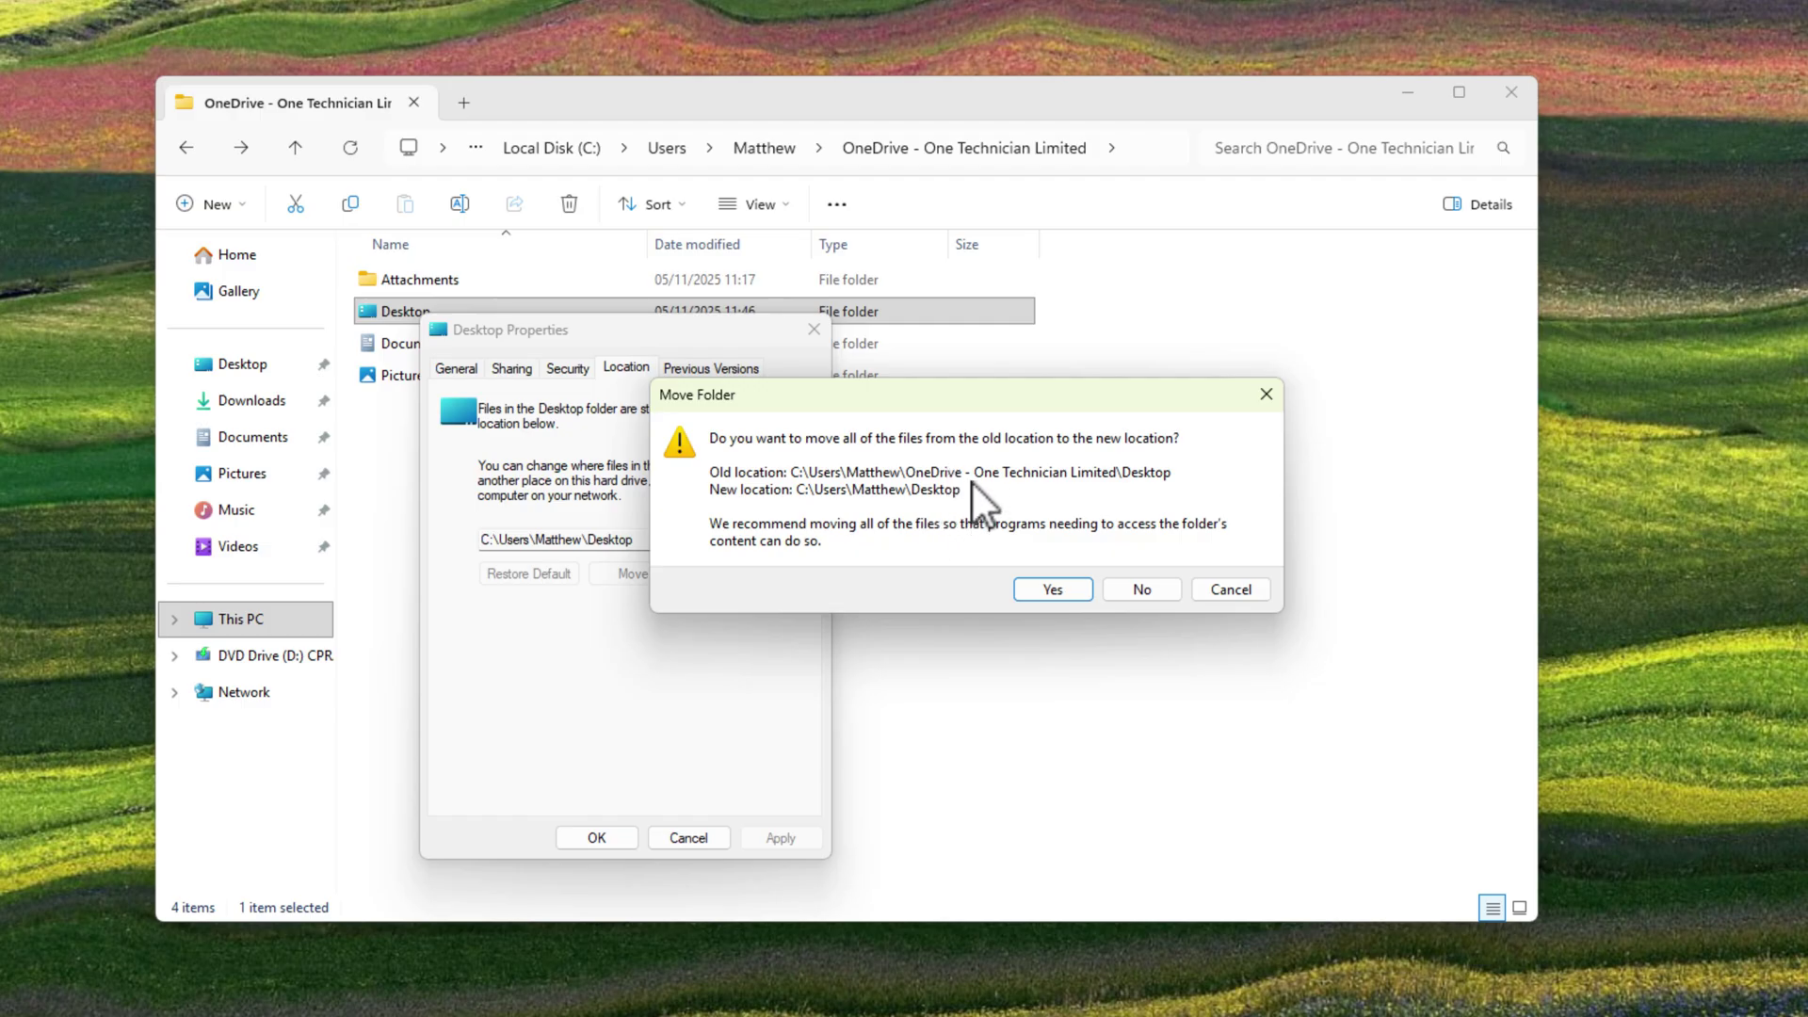
click(1053, 589)
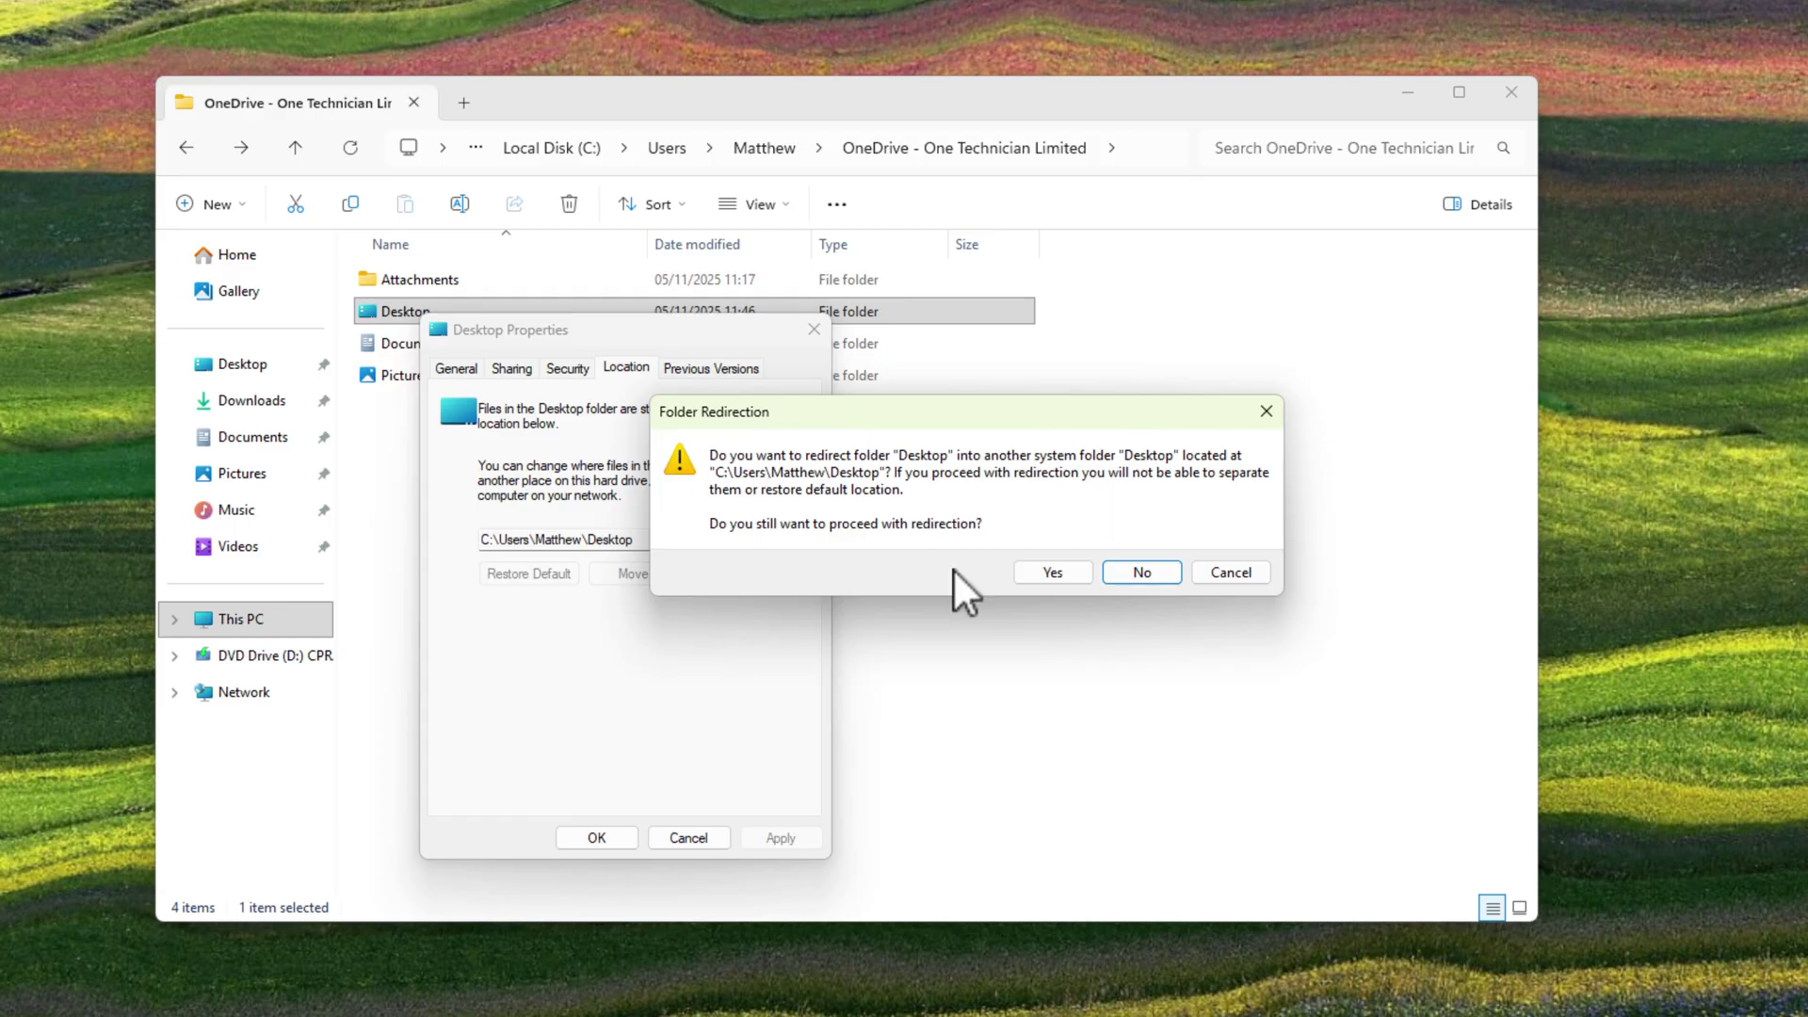
click(1053, 573)
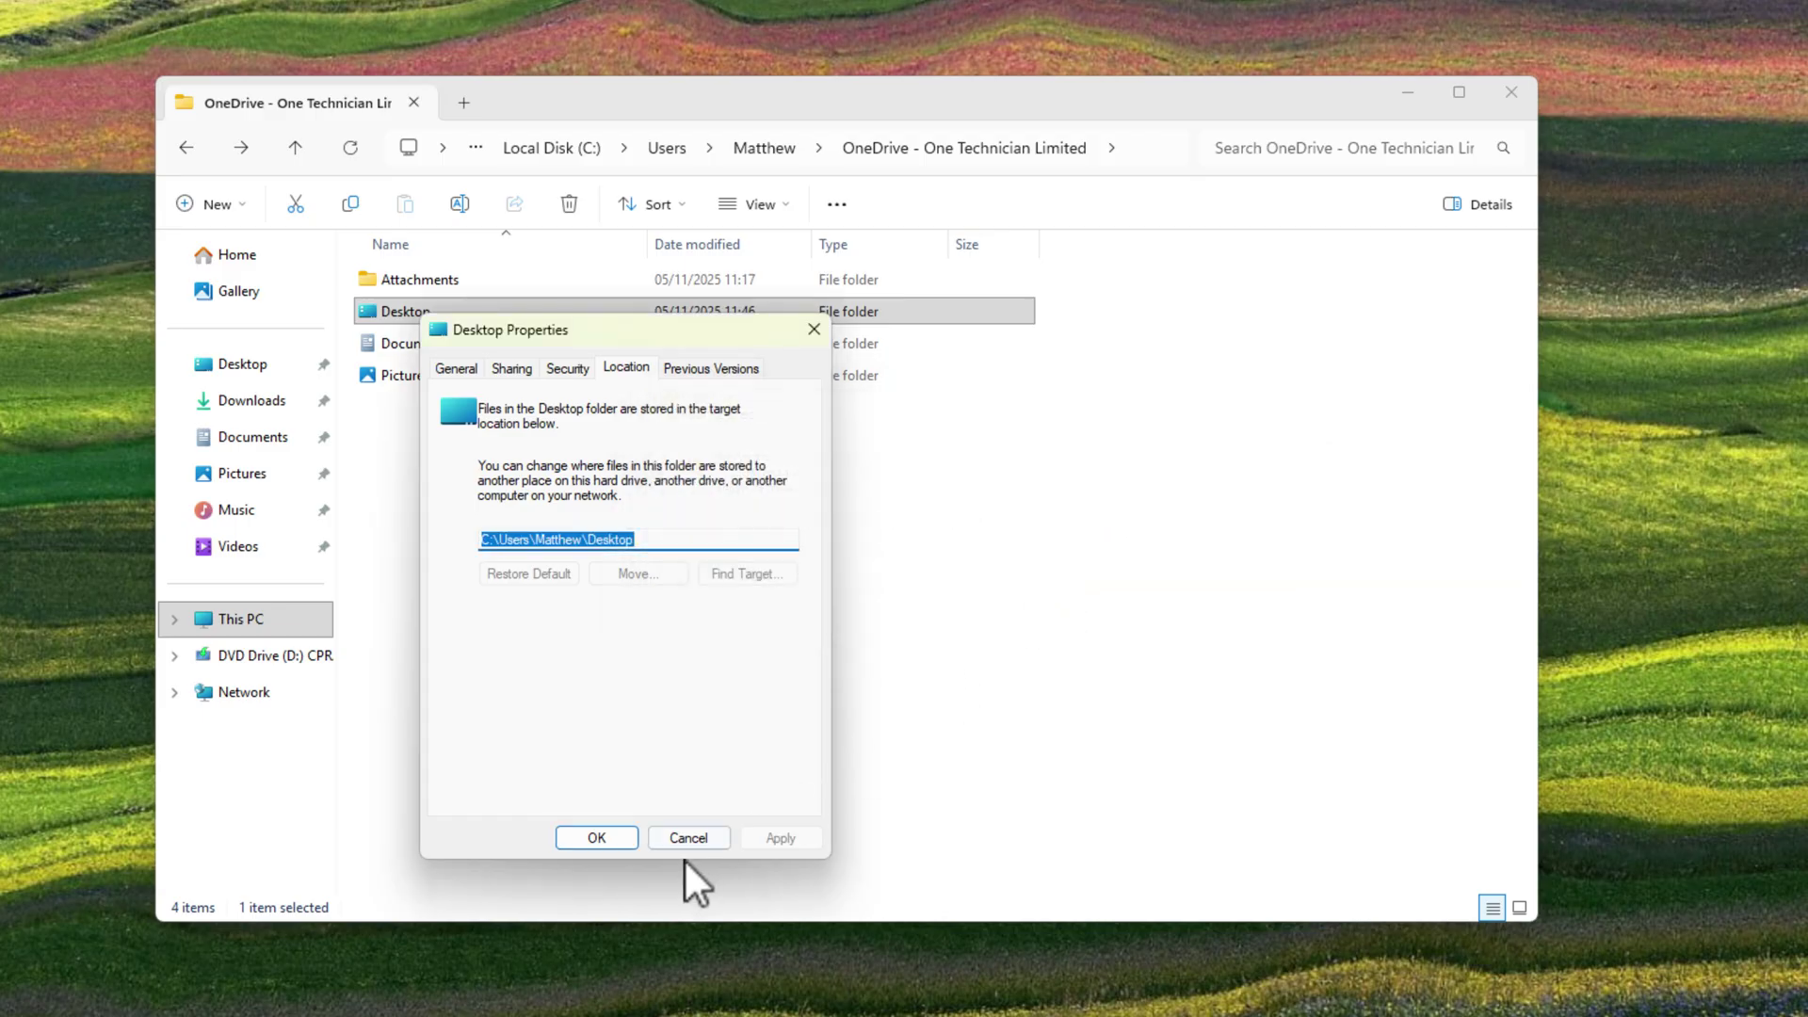
click(621, 836)
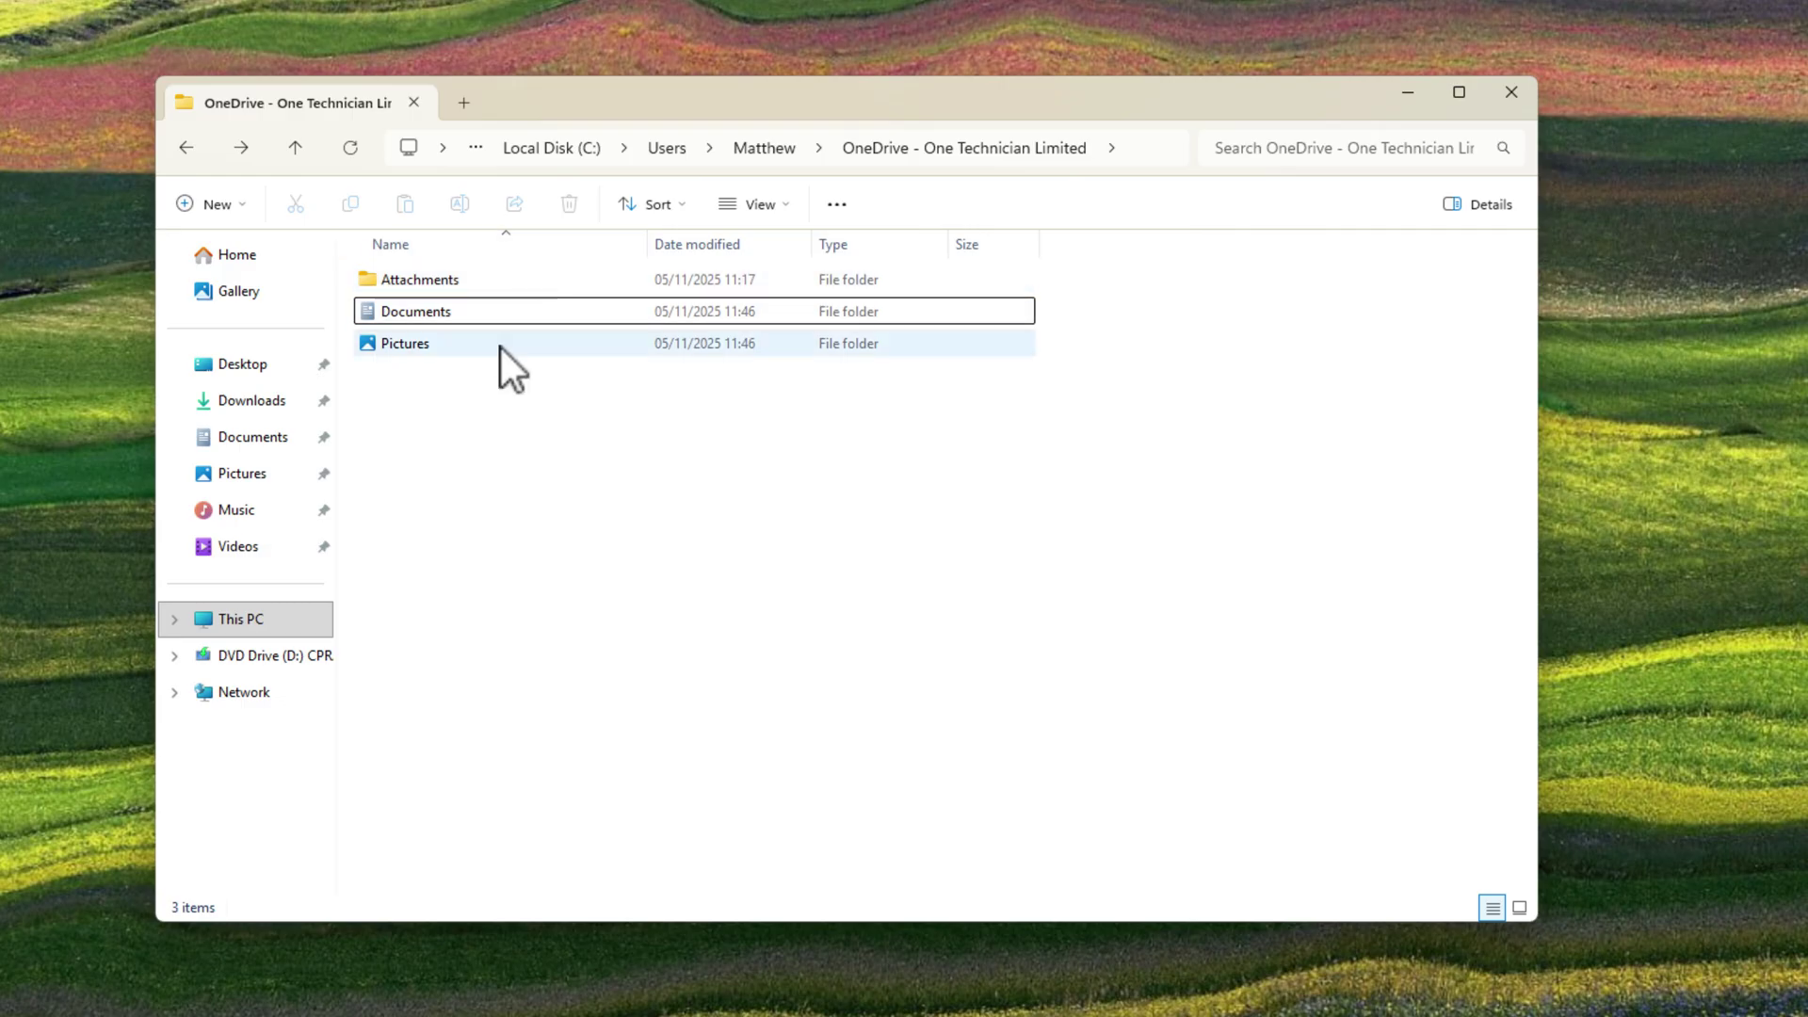
Step: Browse from This PC through Local Disk (C:) and Users to the user's profile folder
click(420, 347)
click(426, 312)
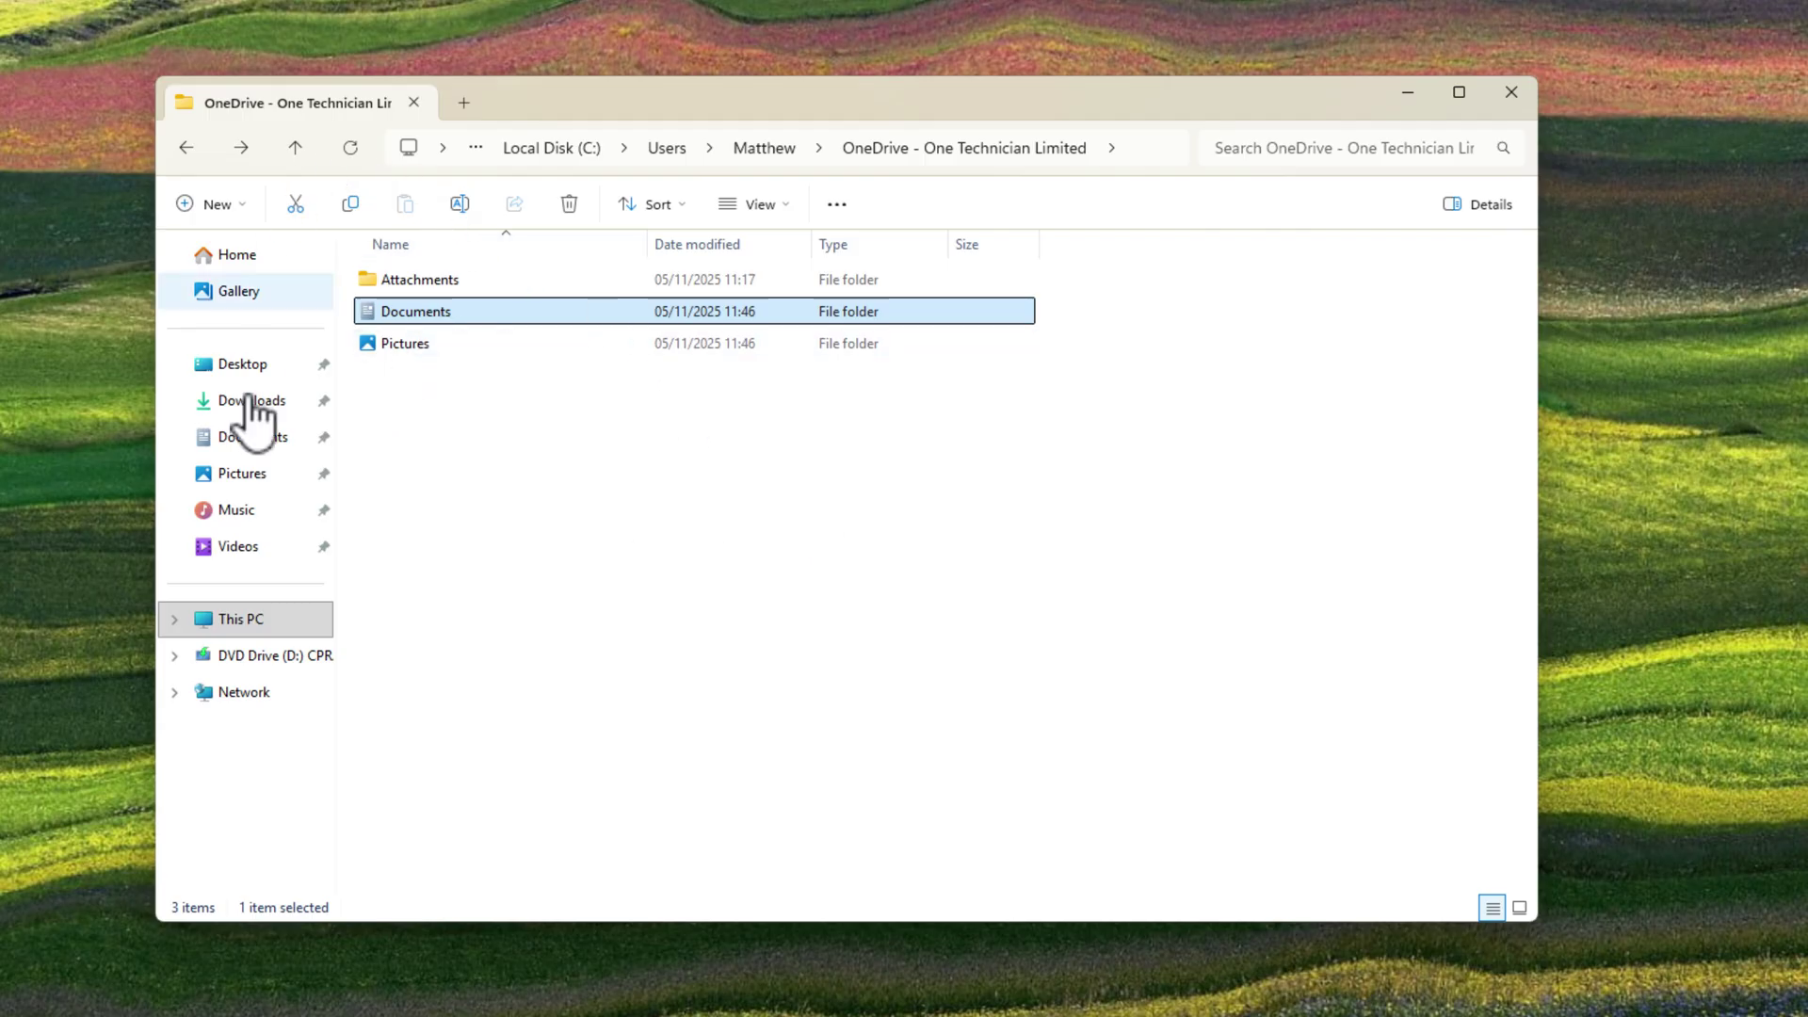
click(257, 631)
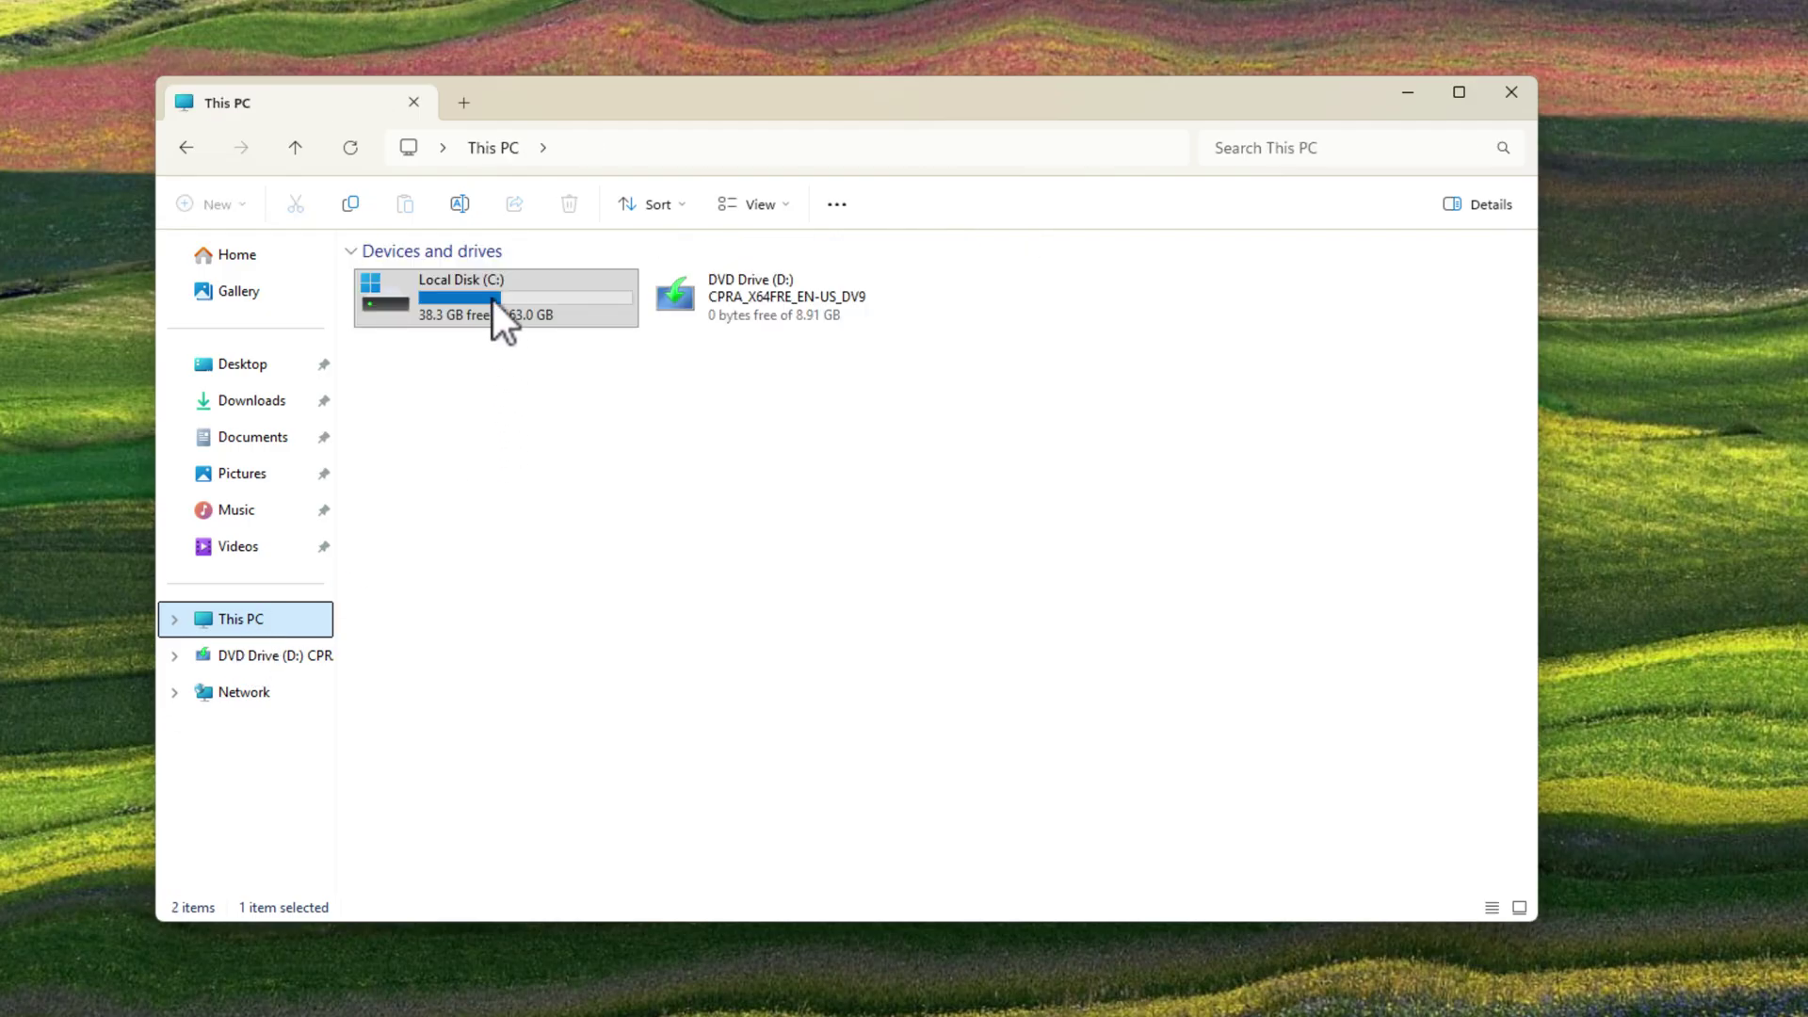
double_click(493, 302)
double_click(415, 412)
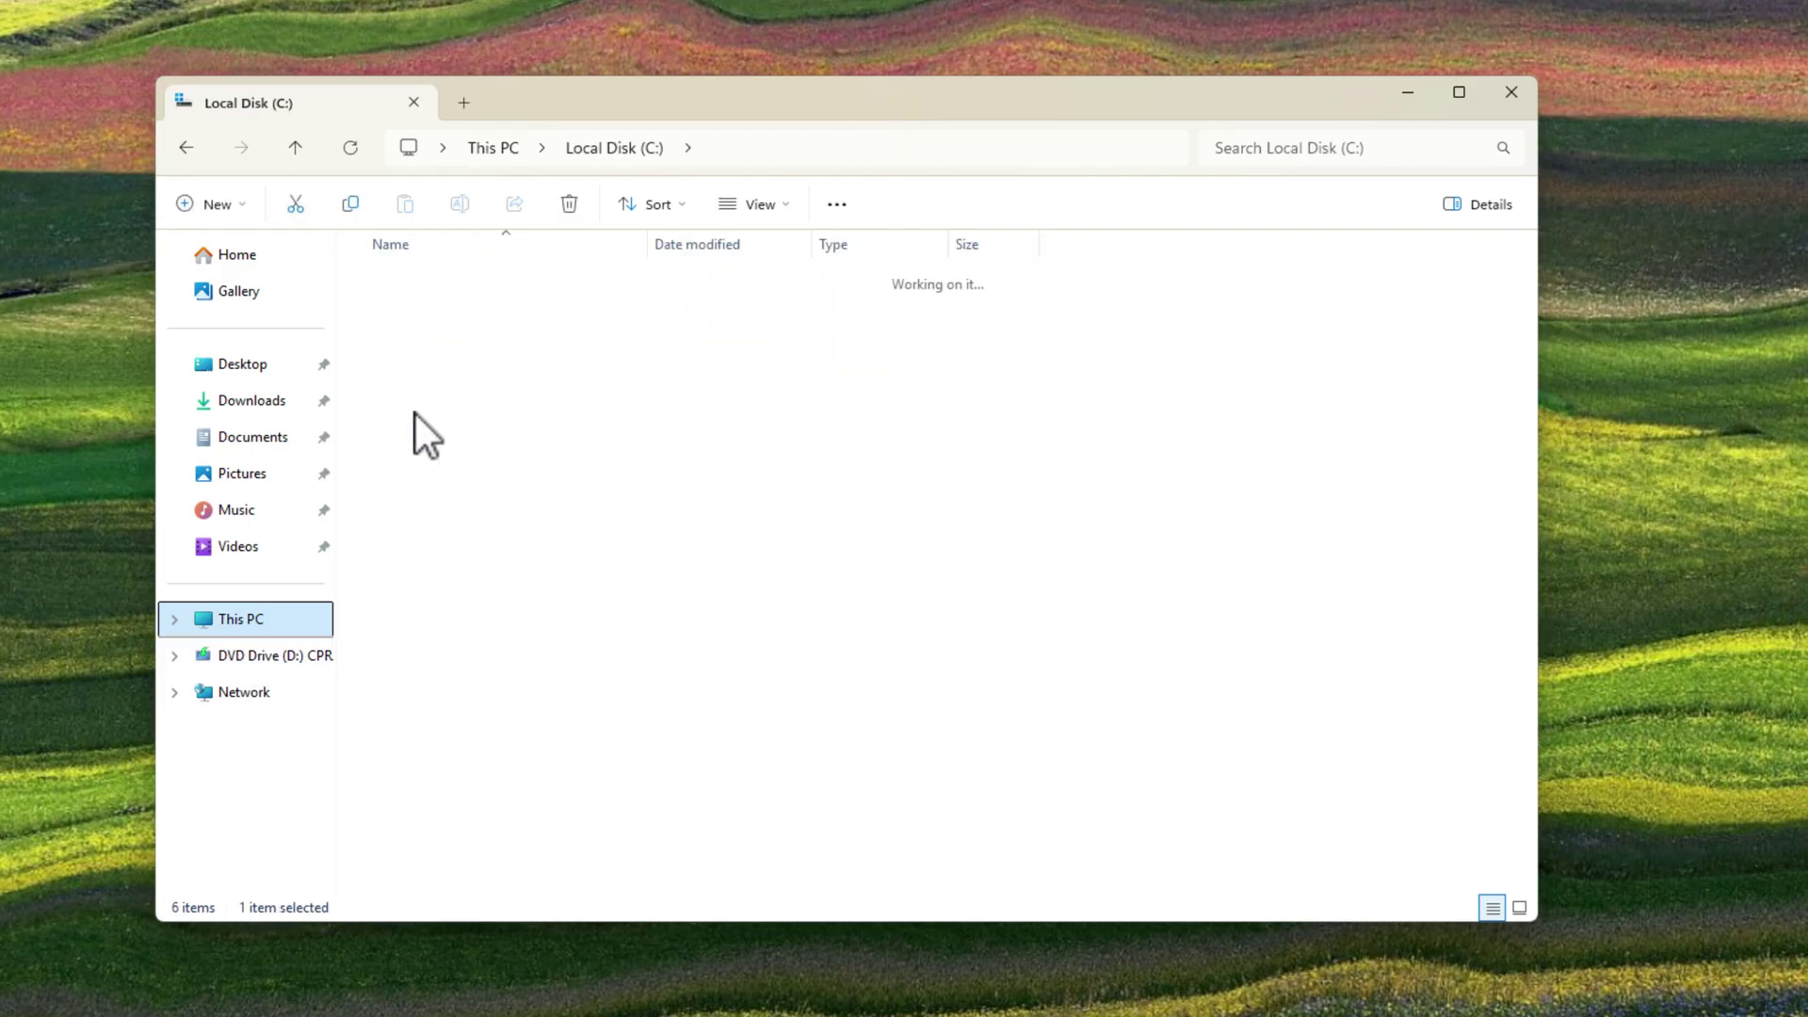
double_click(439, 284)
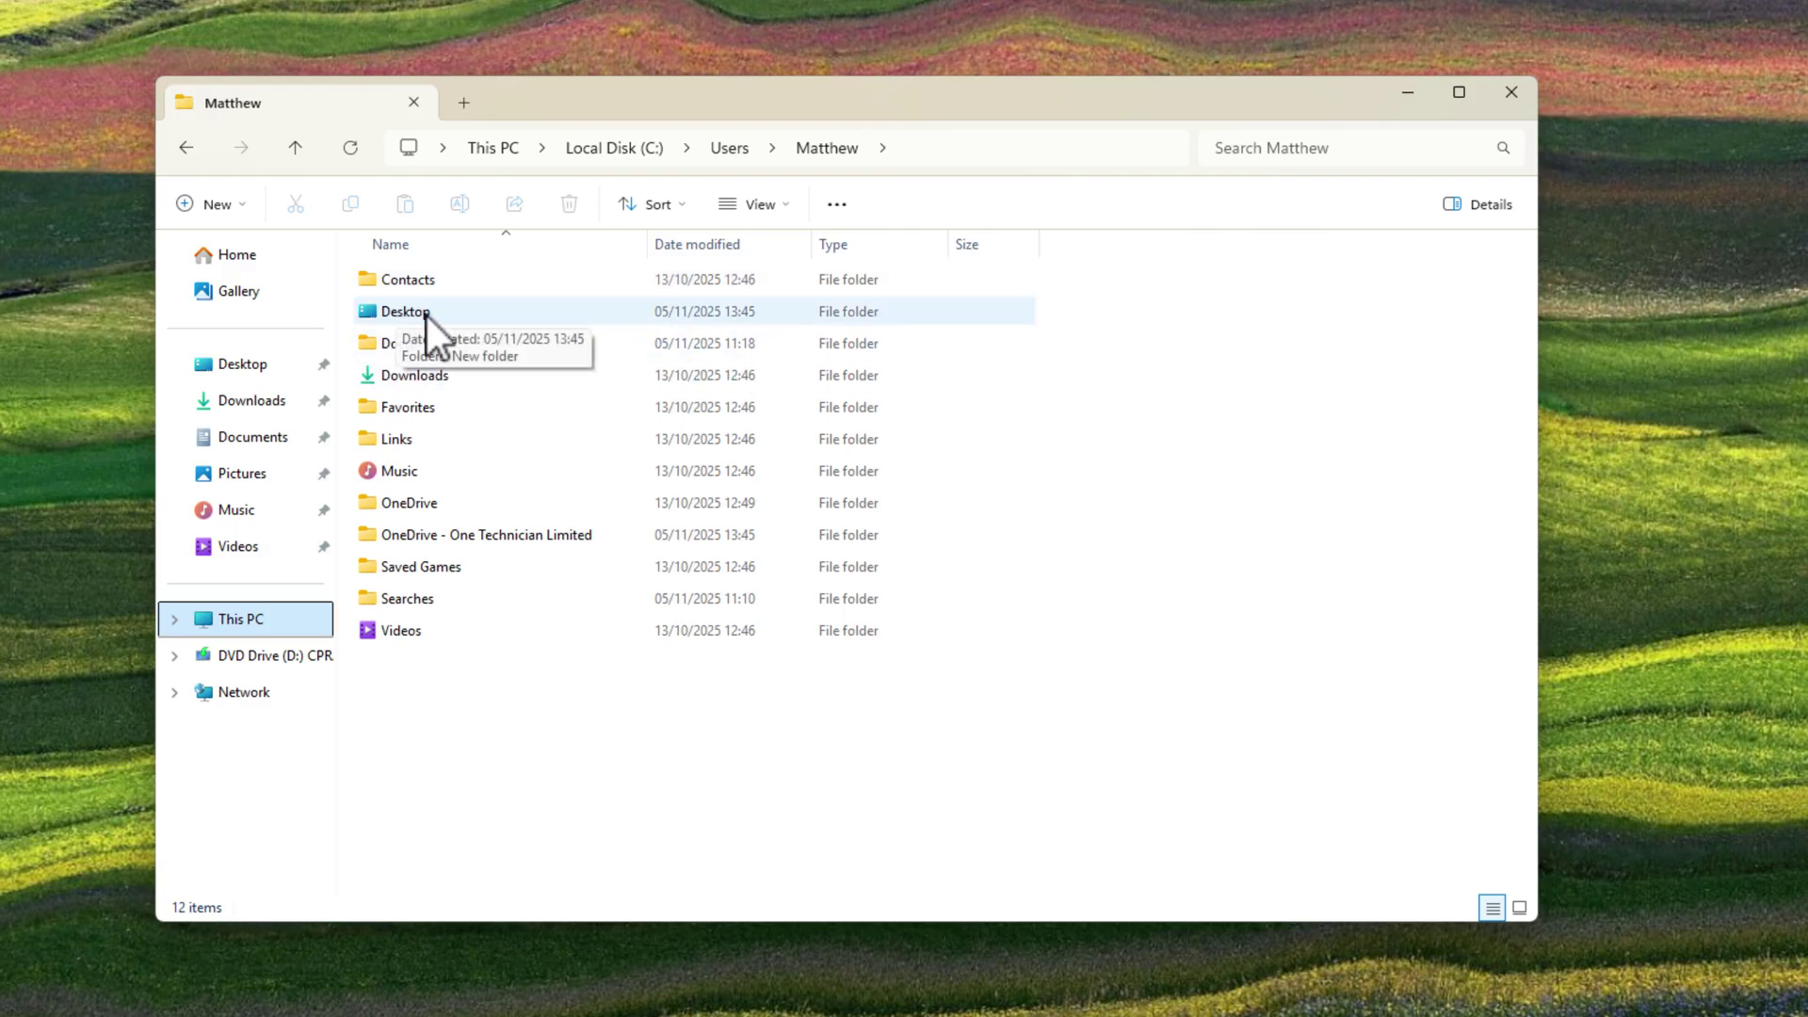
Step: Open the properties of the Desktop folder in the user's profile folder and highlight its location path
right_click(435, 315)
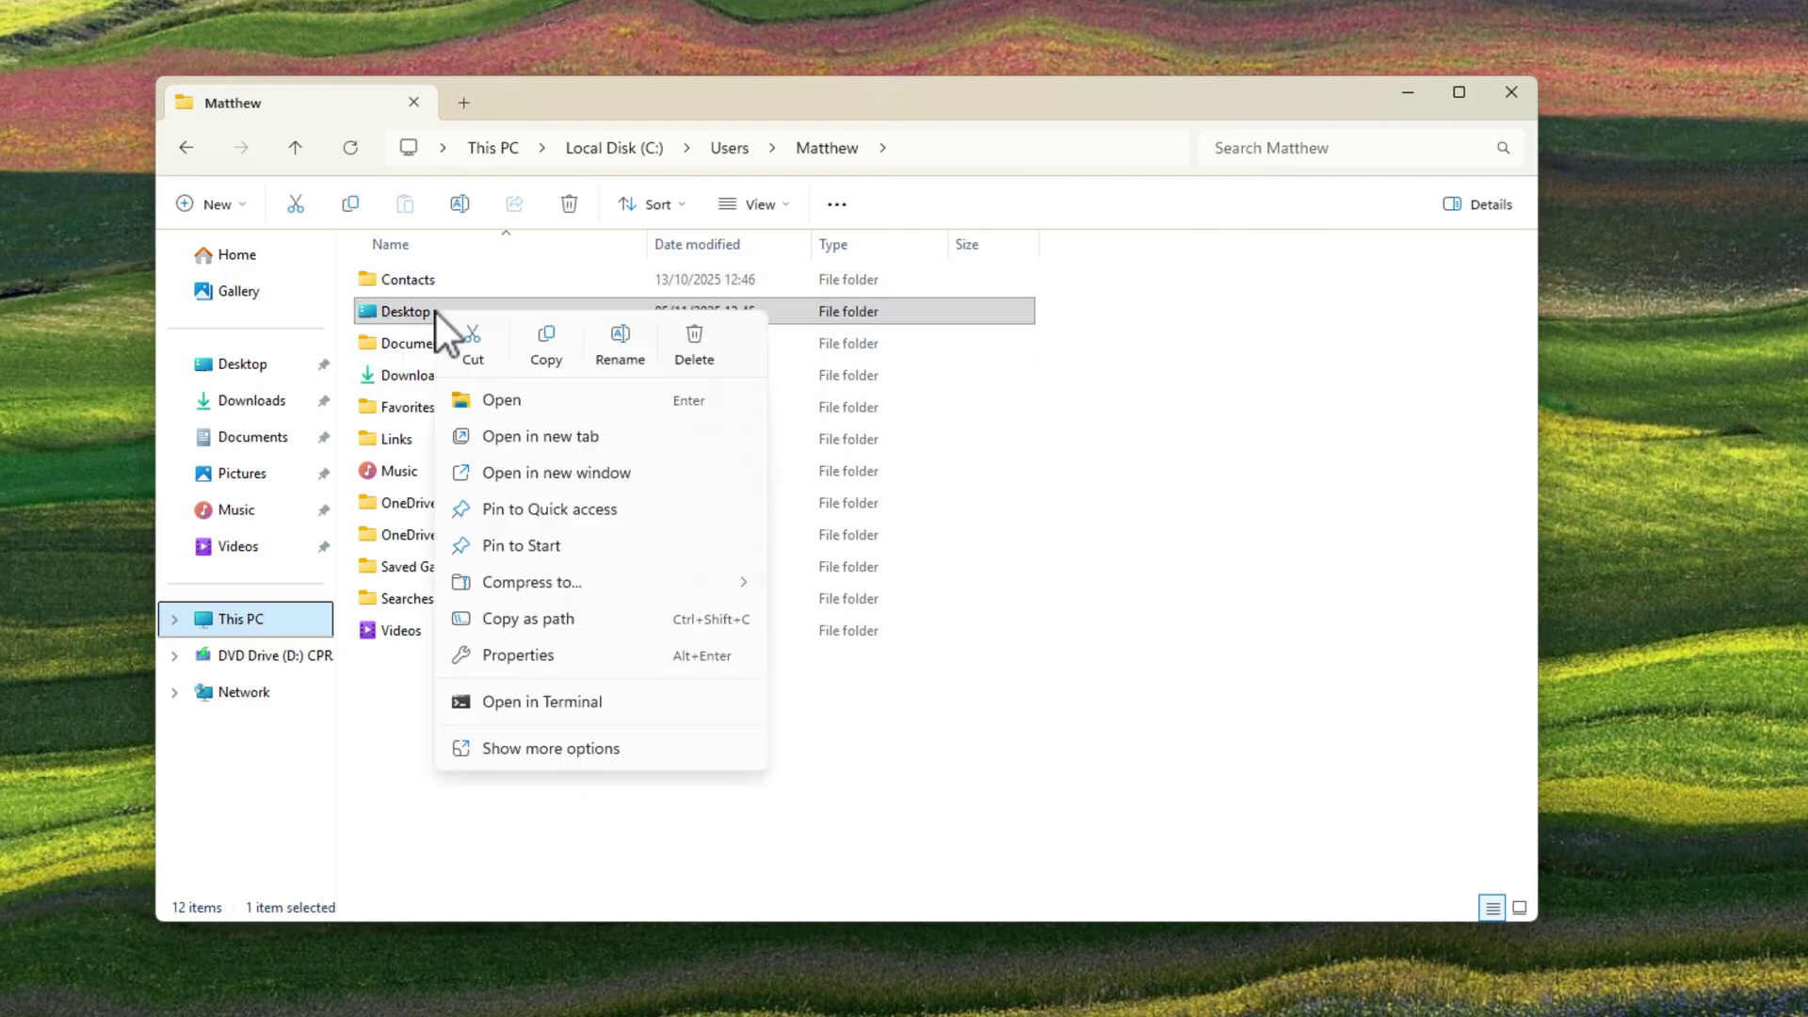
click(539, 649)
drag(662, 488, 548, 486)
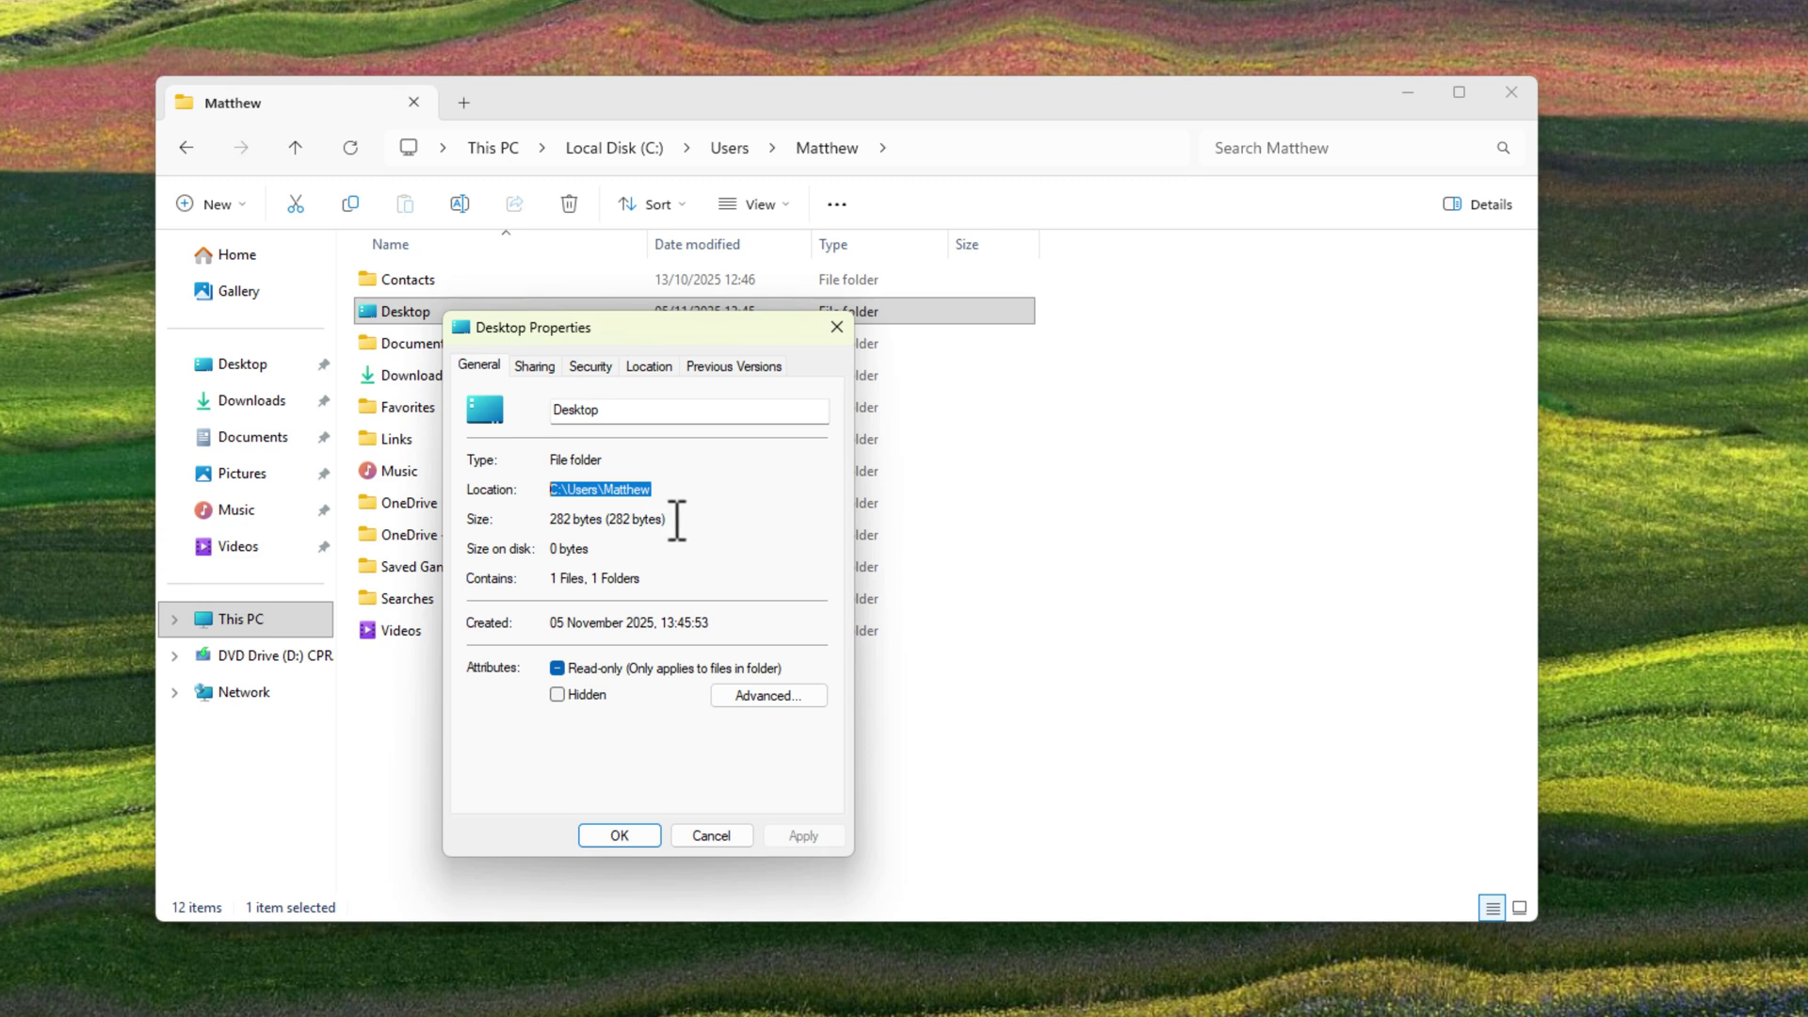
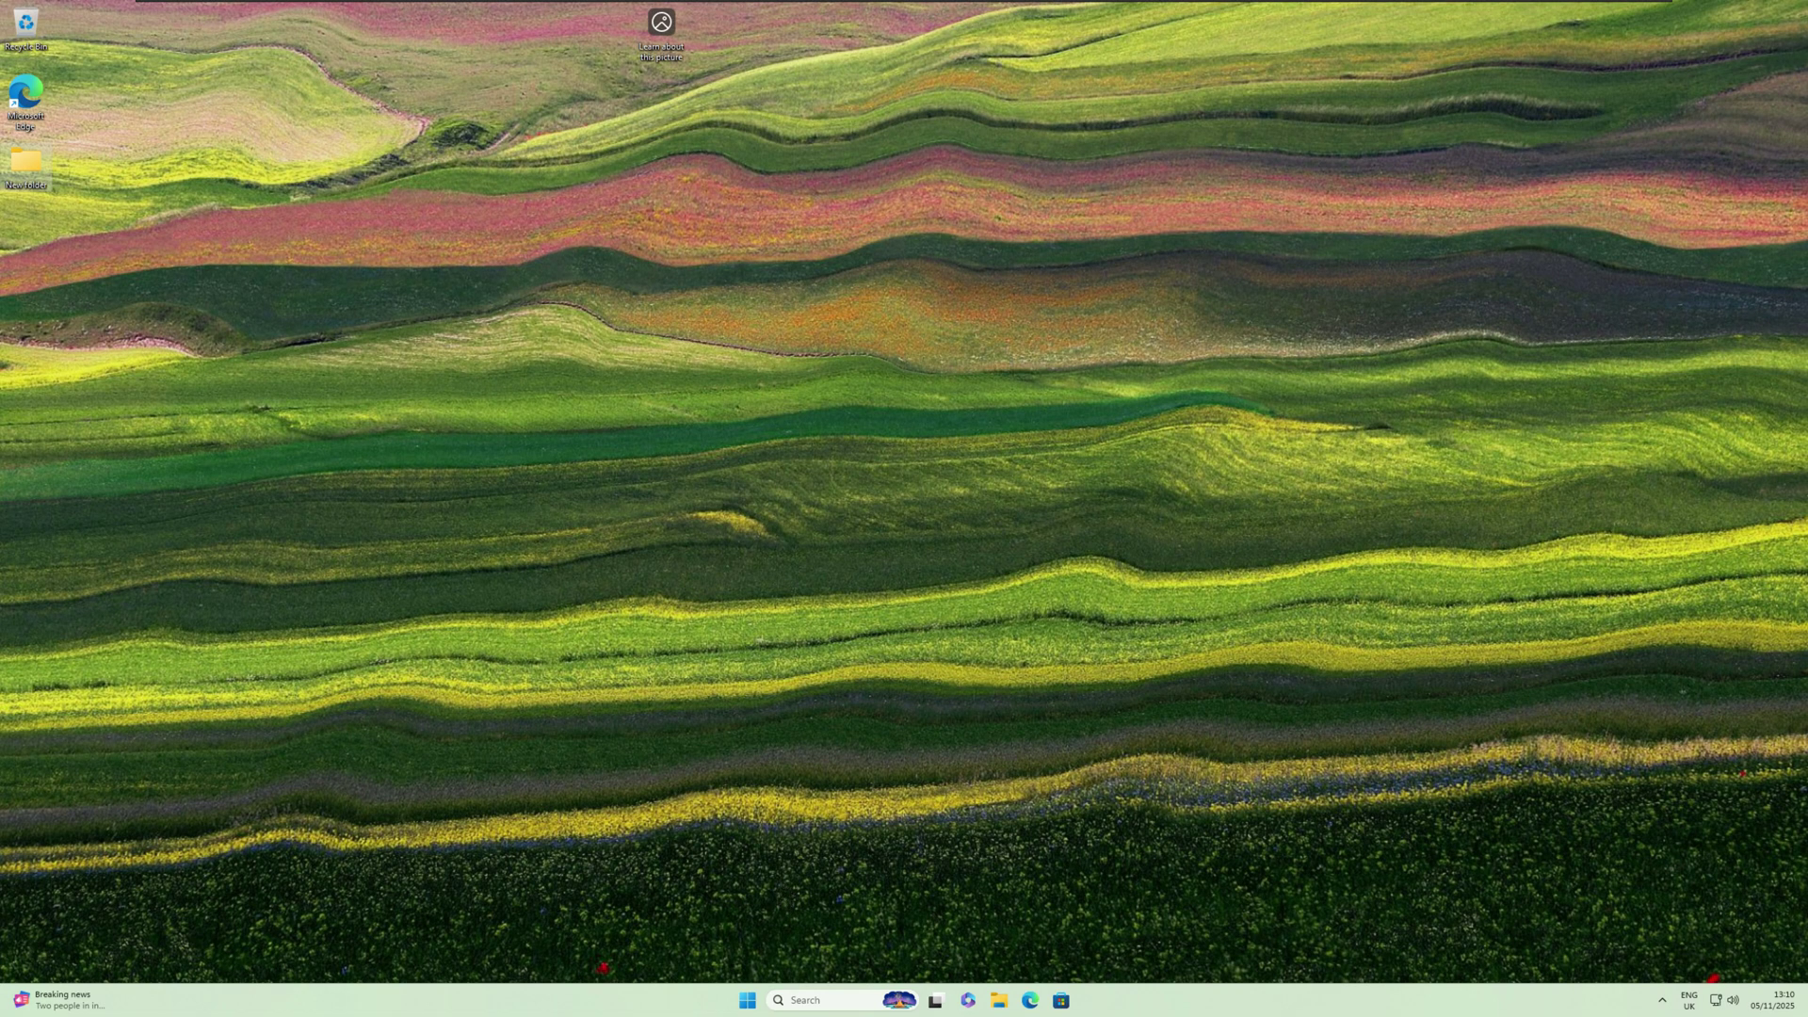
Step: Switch to Windows Settings, find Microsoft OneDrive among the installed apps, and uninstall it
click(746, 1000)
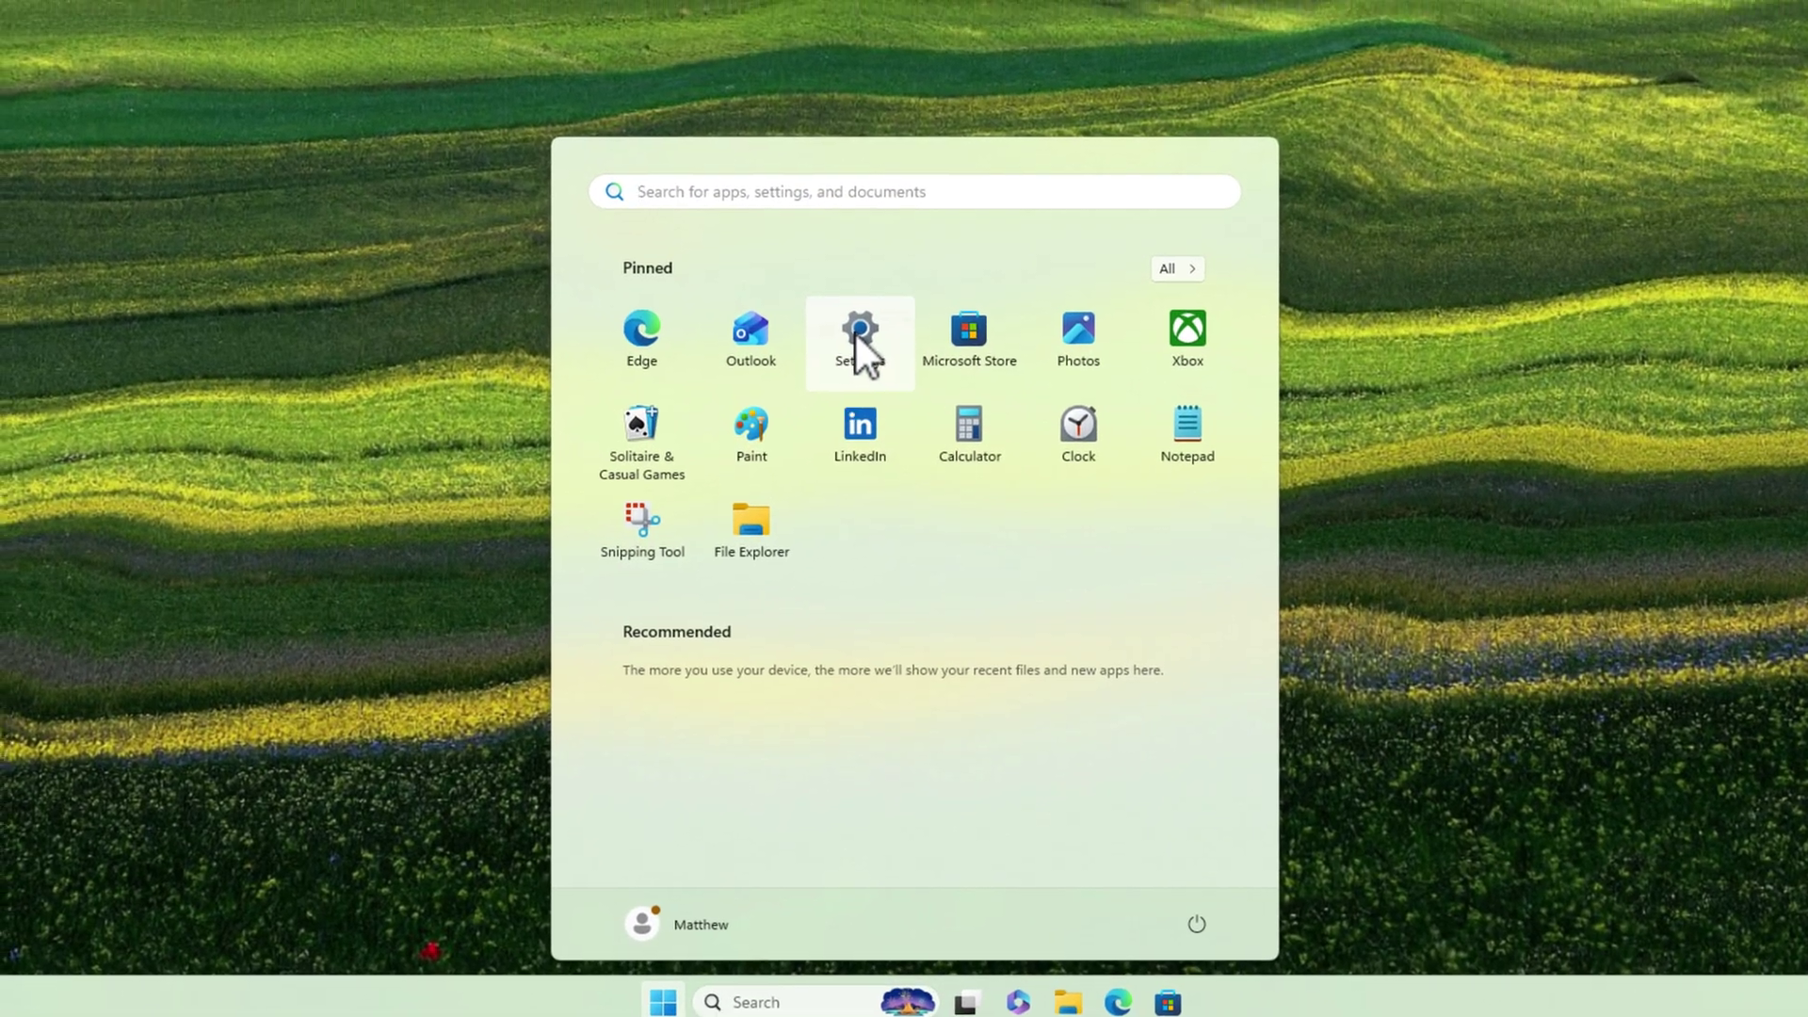
click(867, 563)
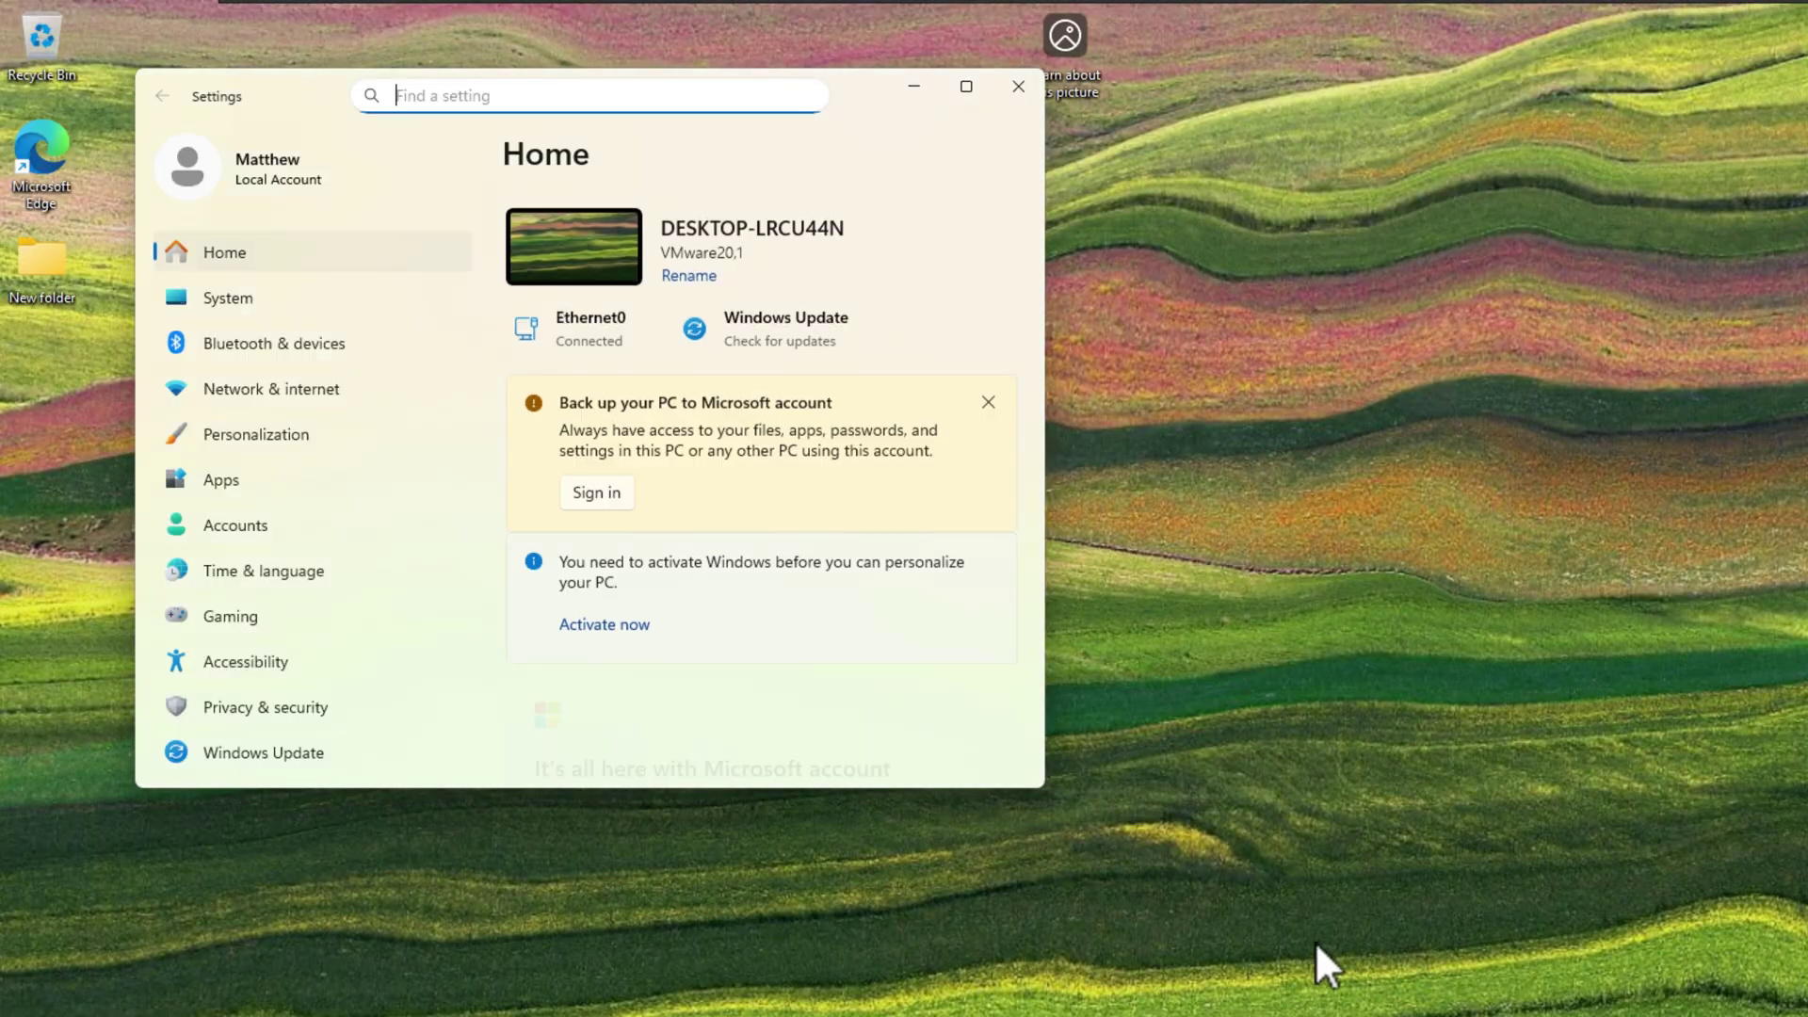
click(267, 493)
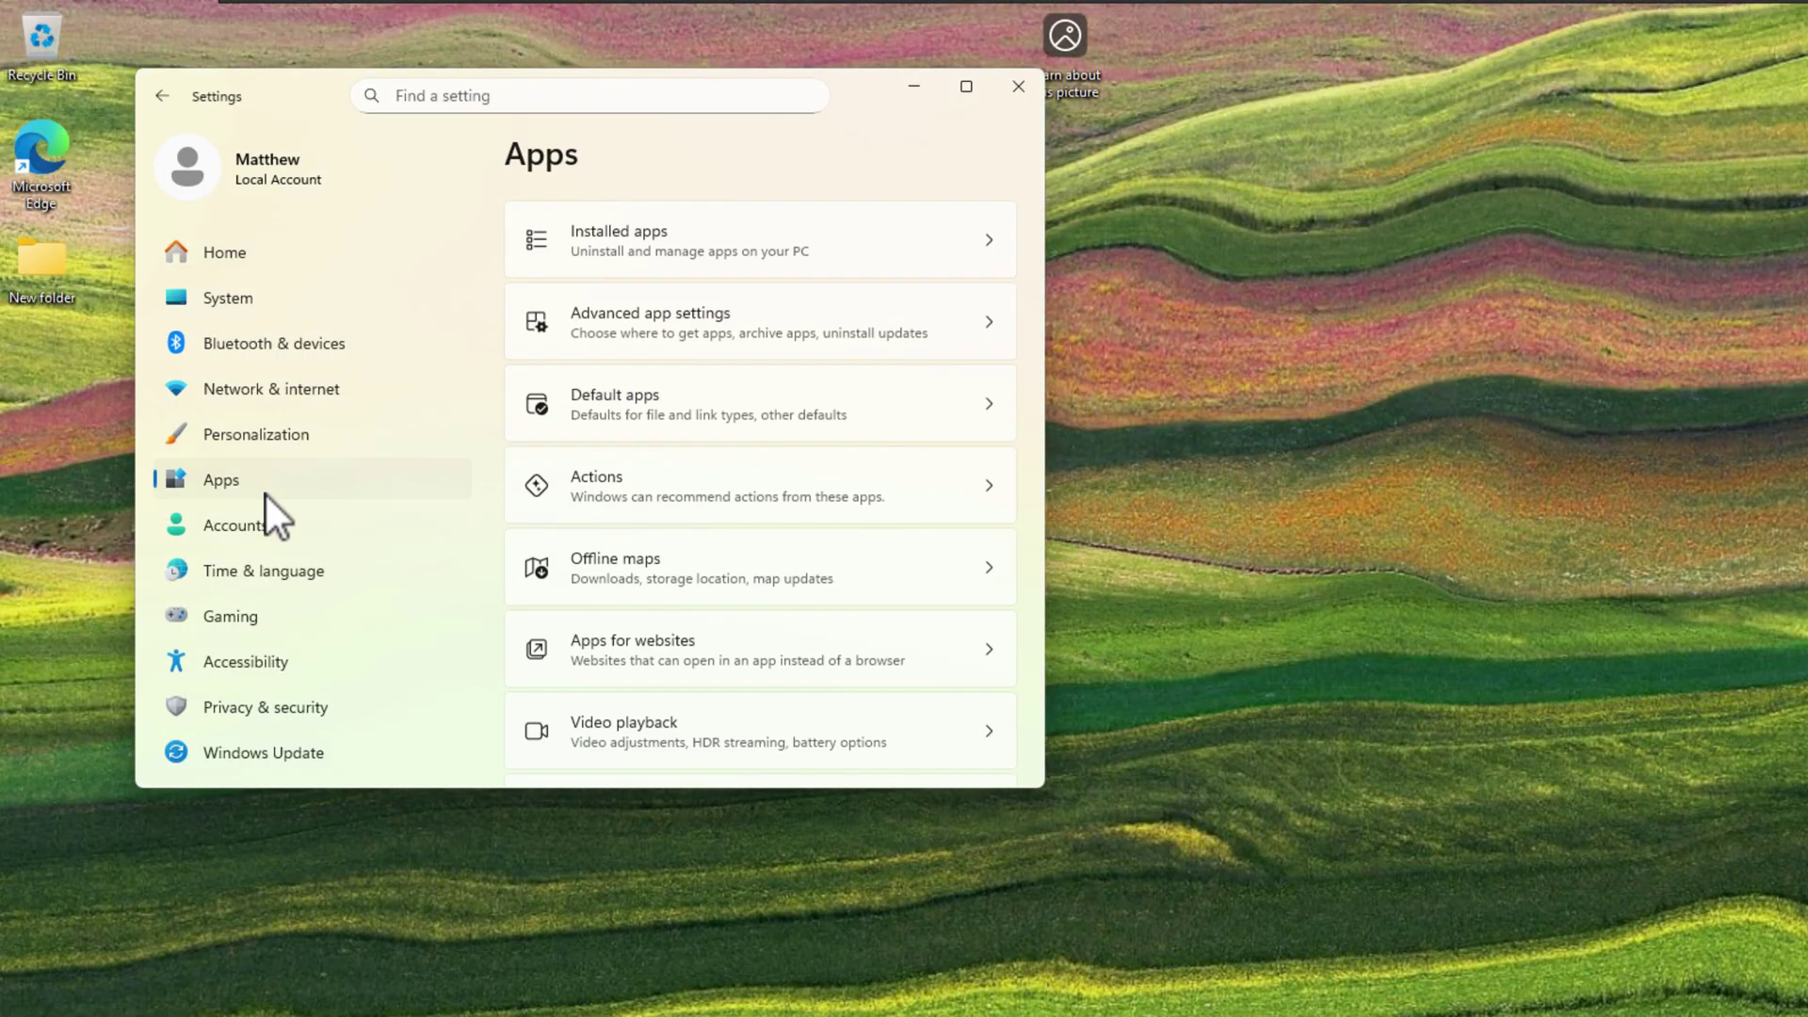
click(712, 236)
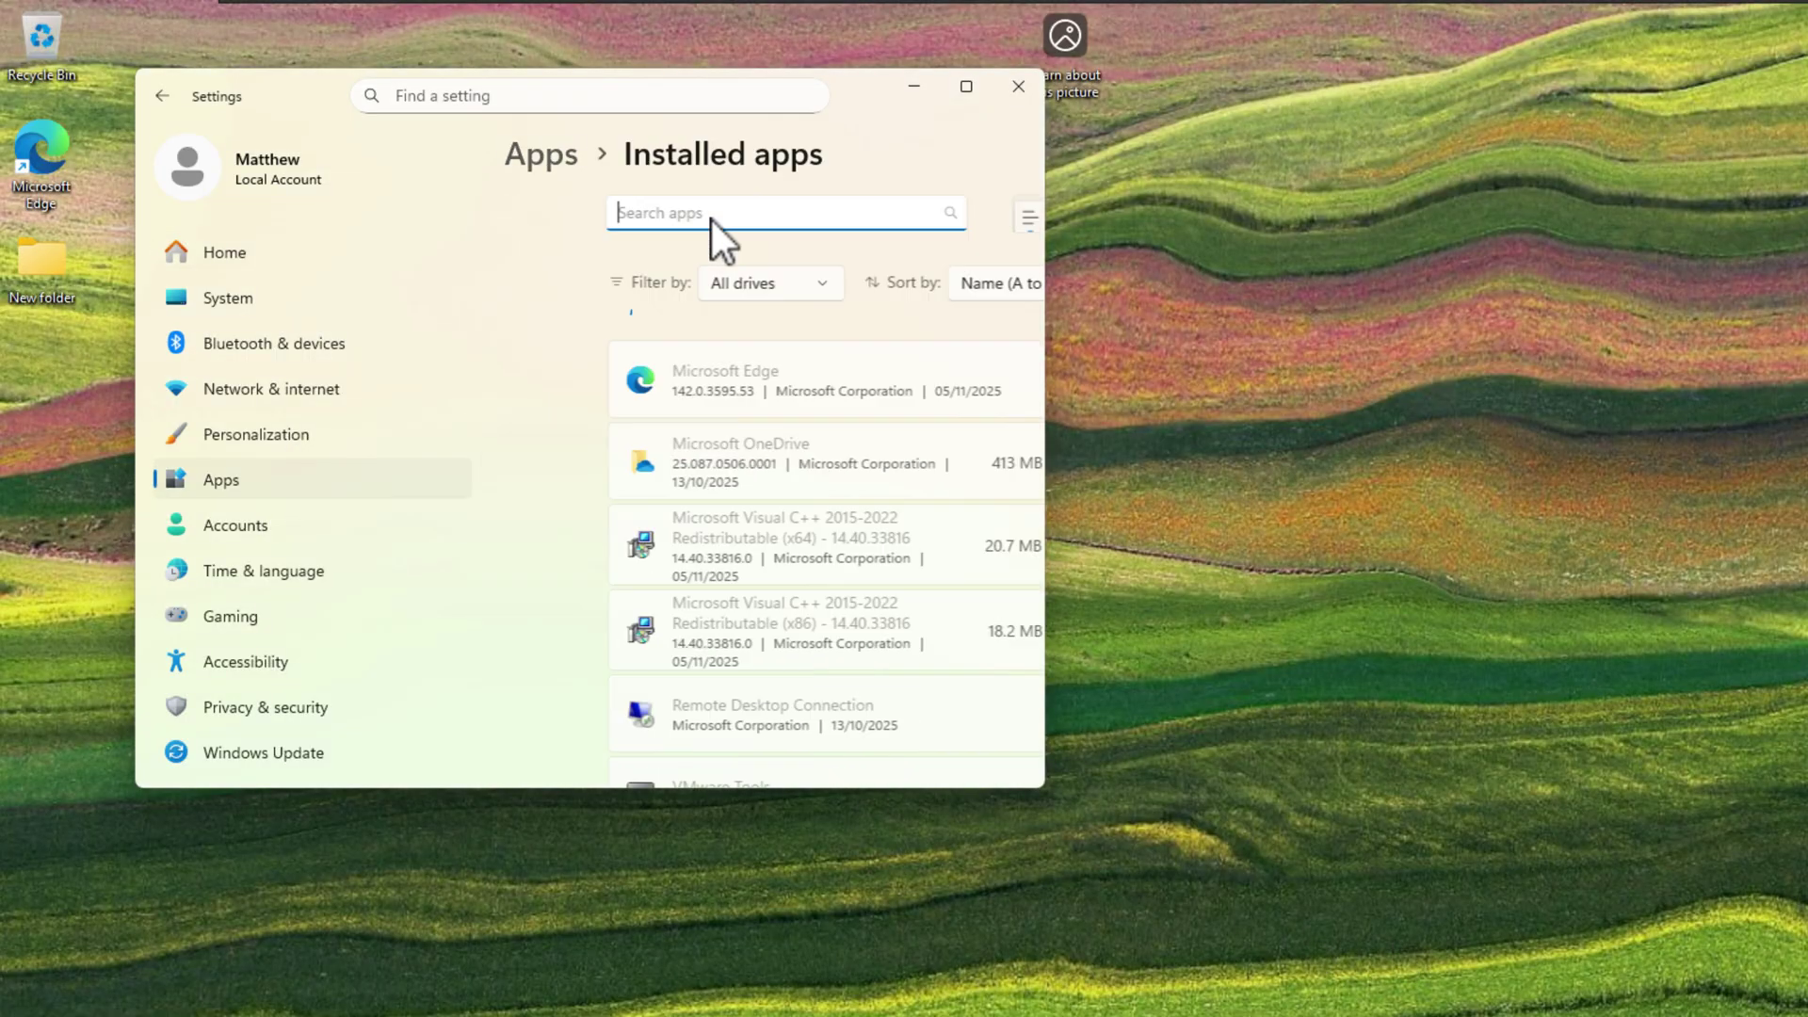
drag(1042, 265, 1036, 376)
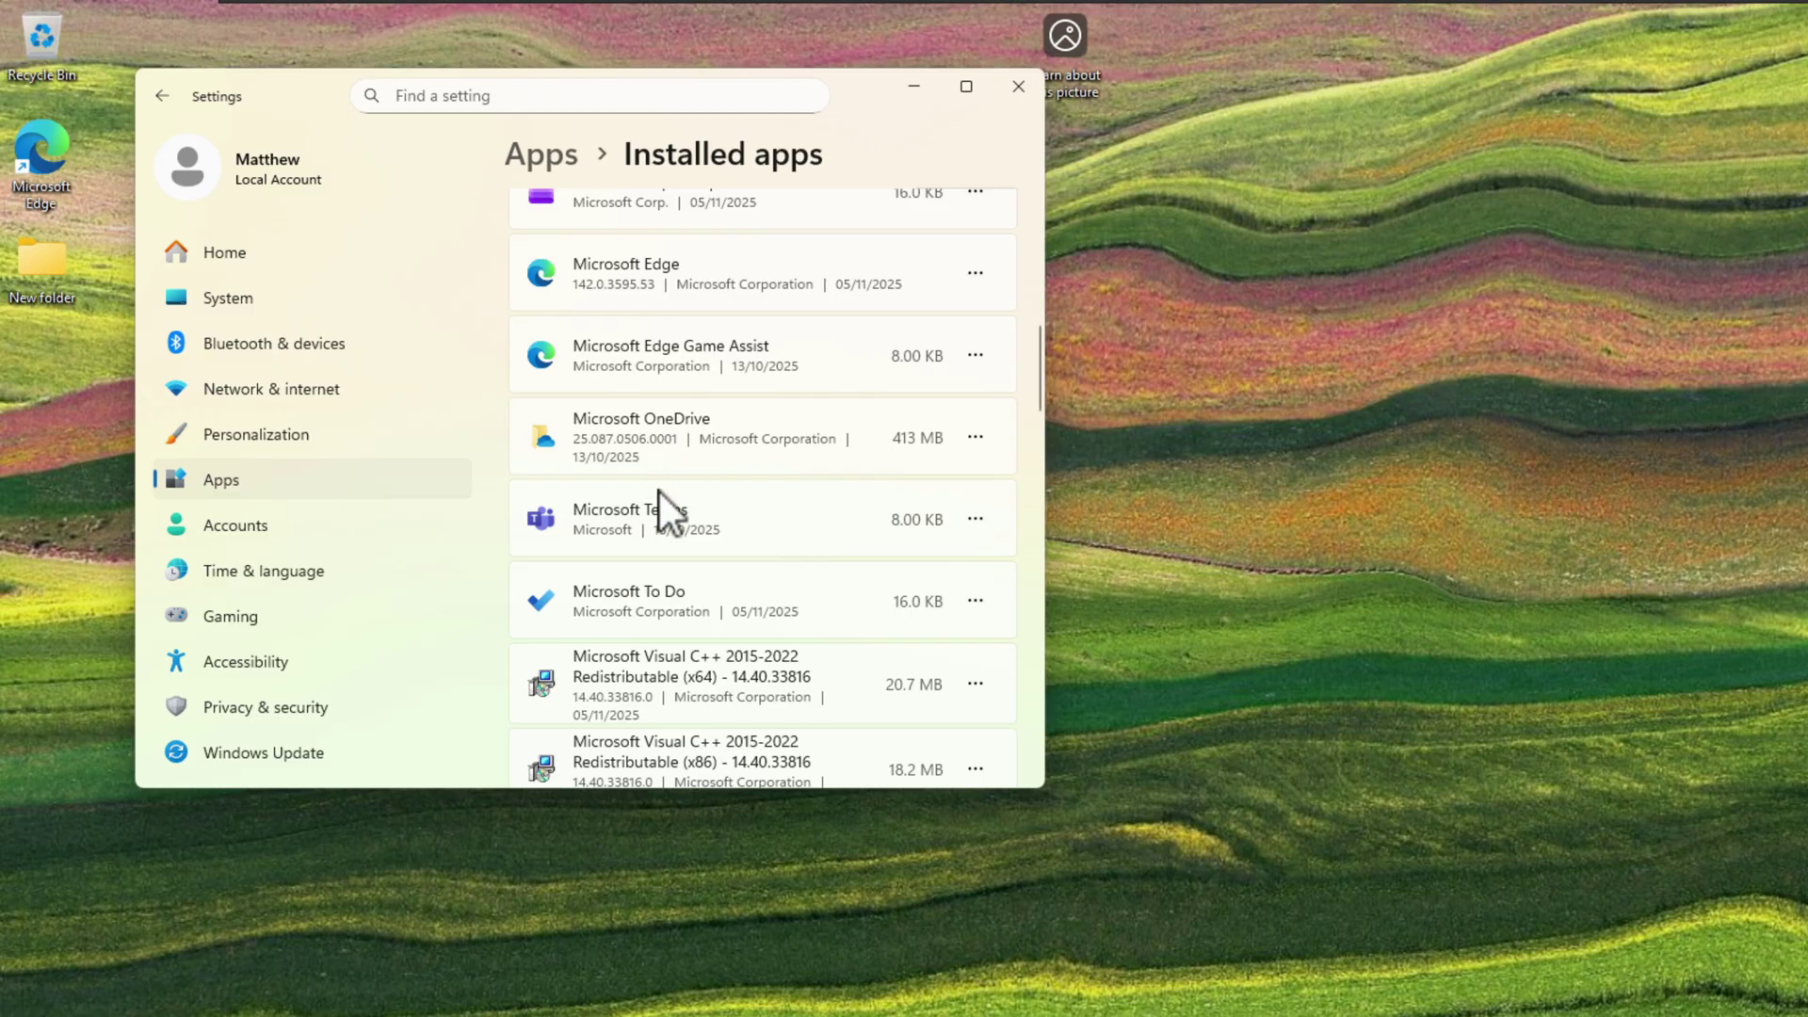
click(976, 438)
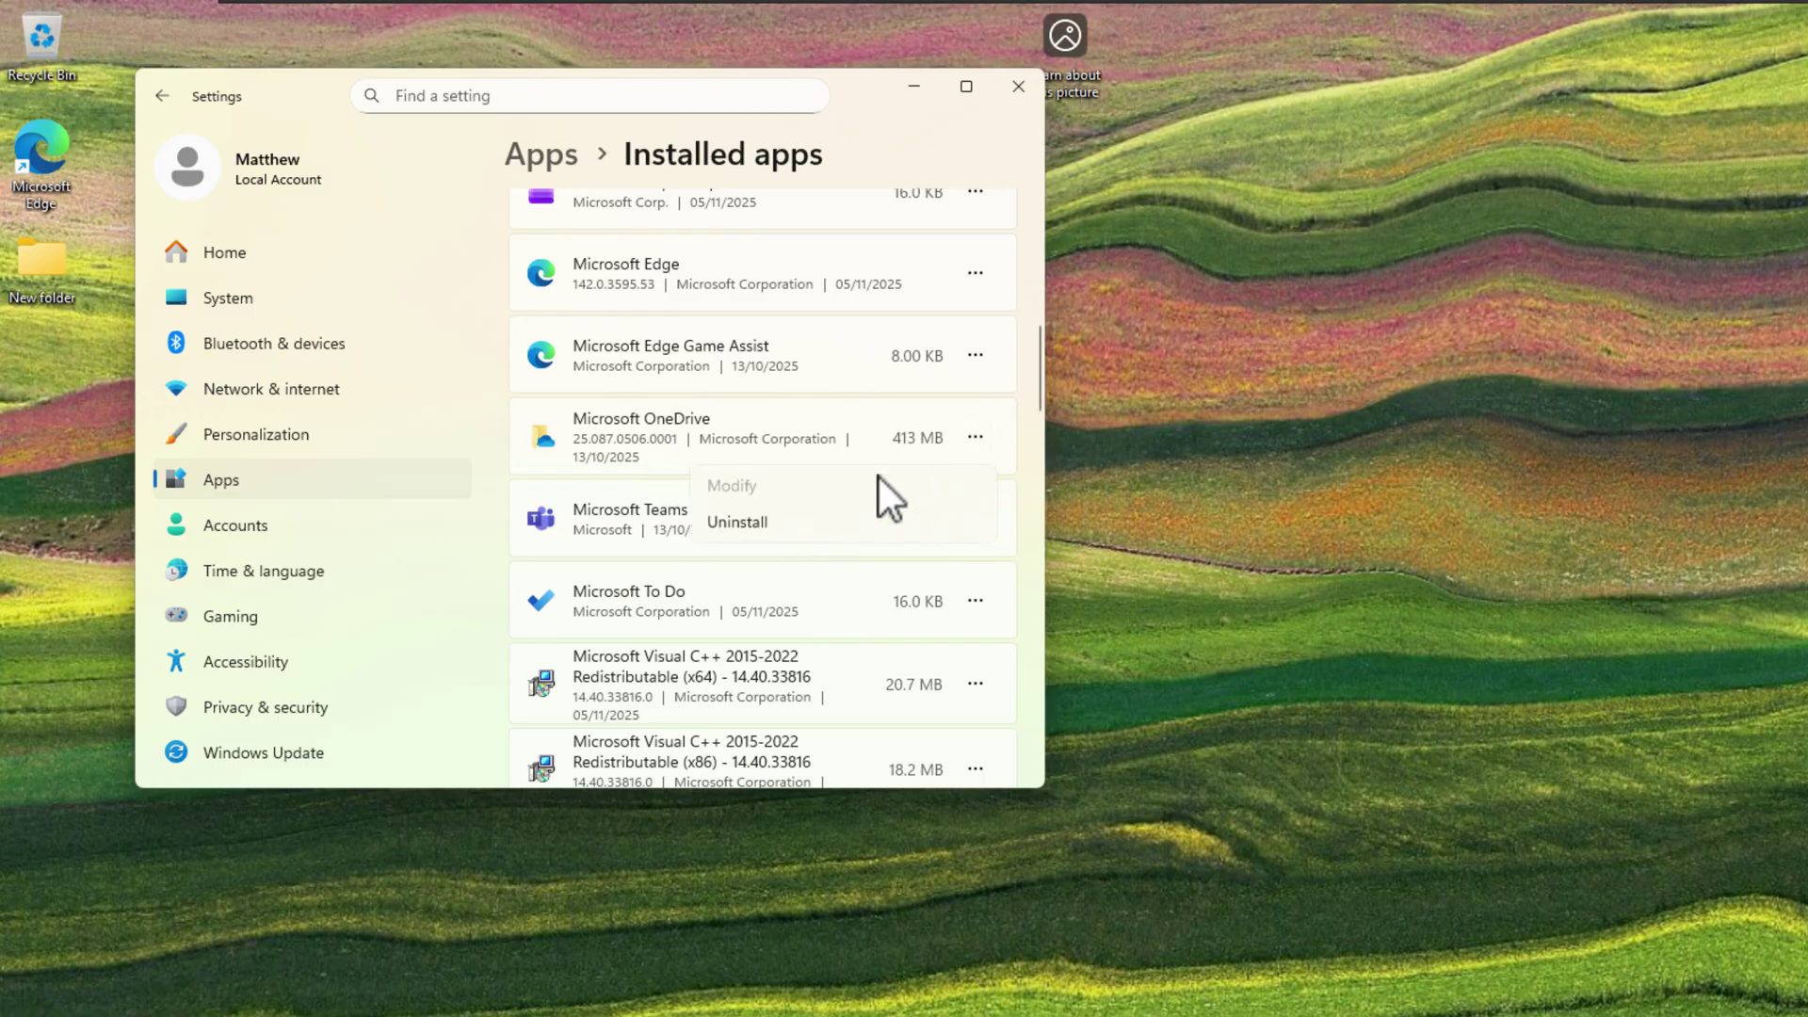
click(789, 521)
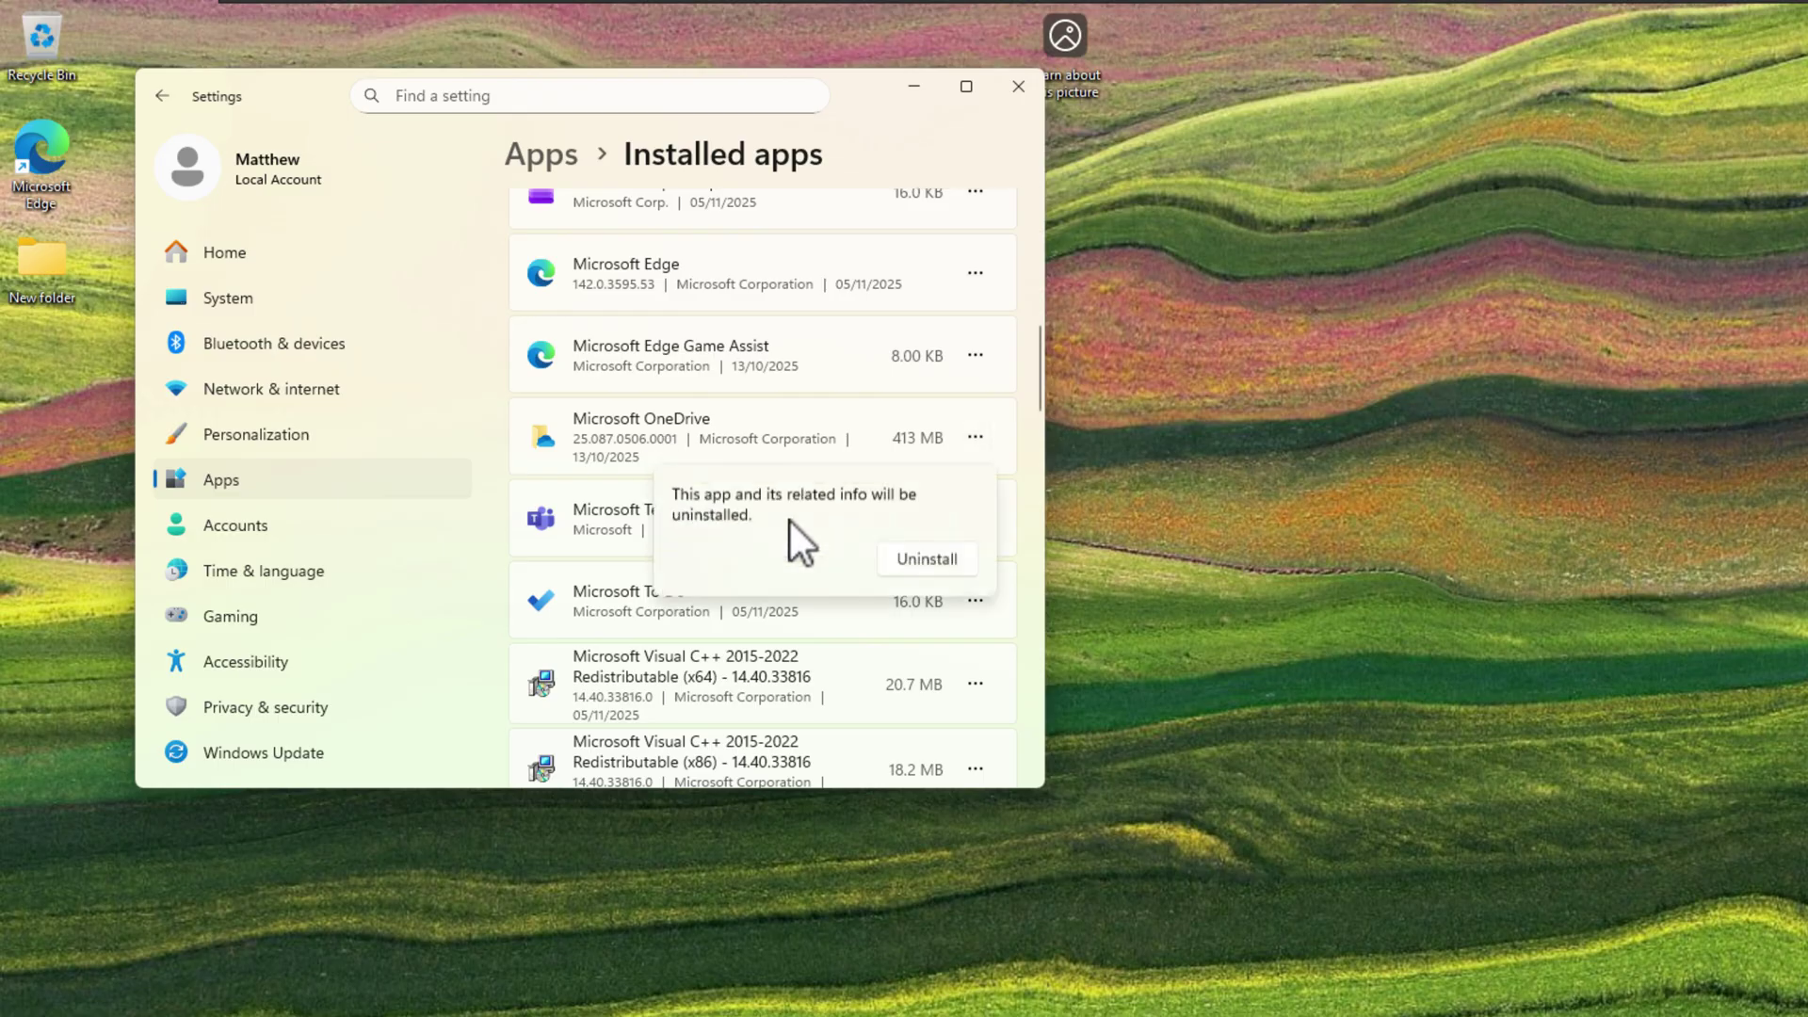
click(934, 559)
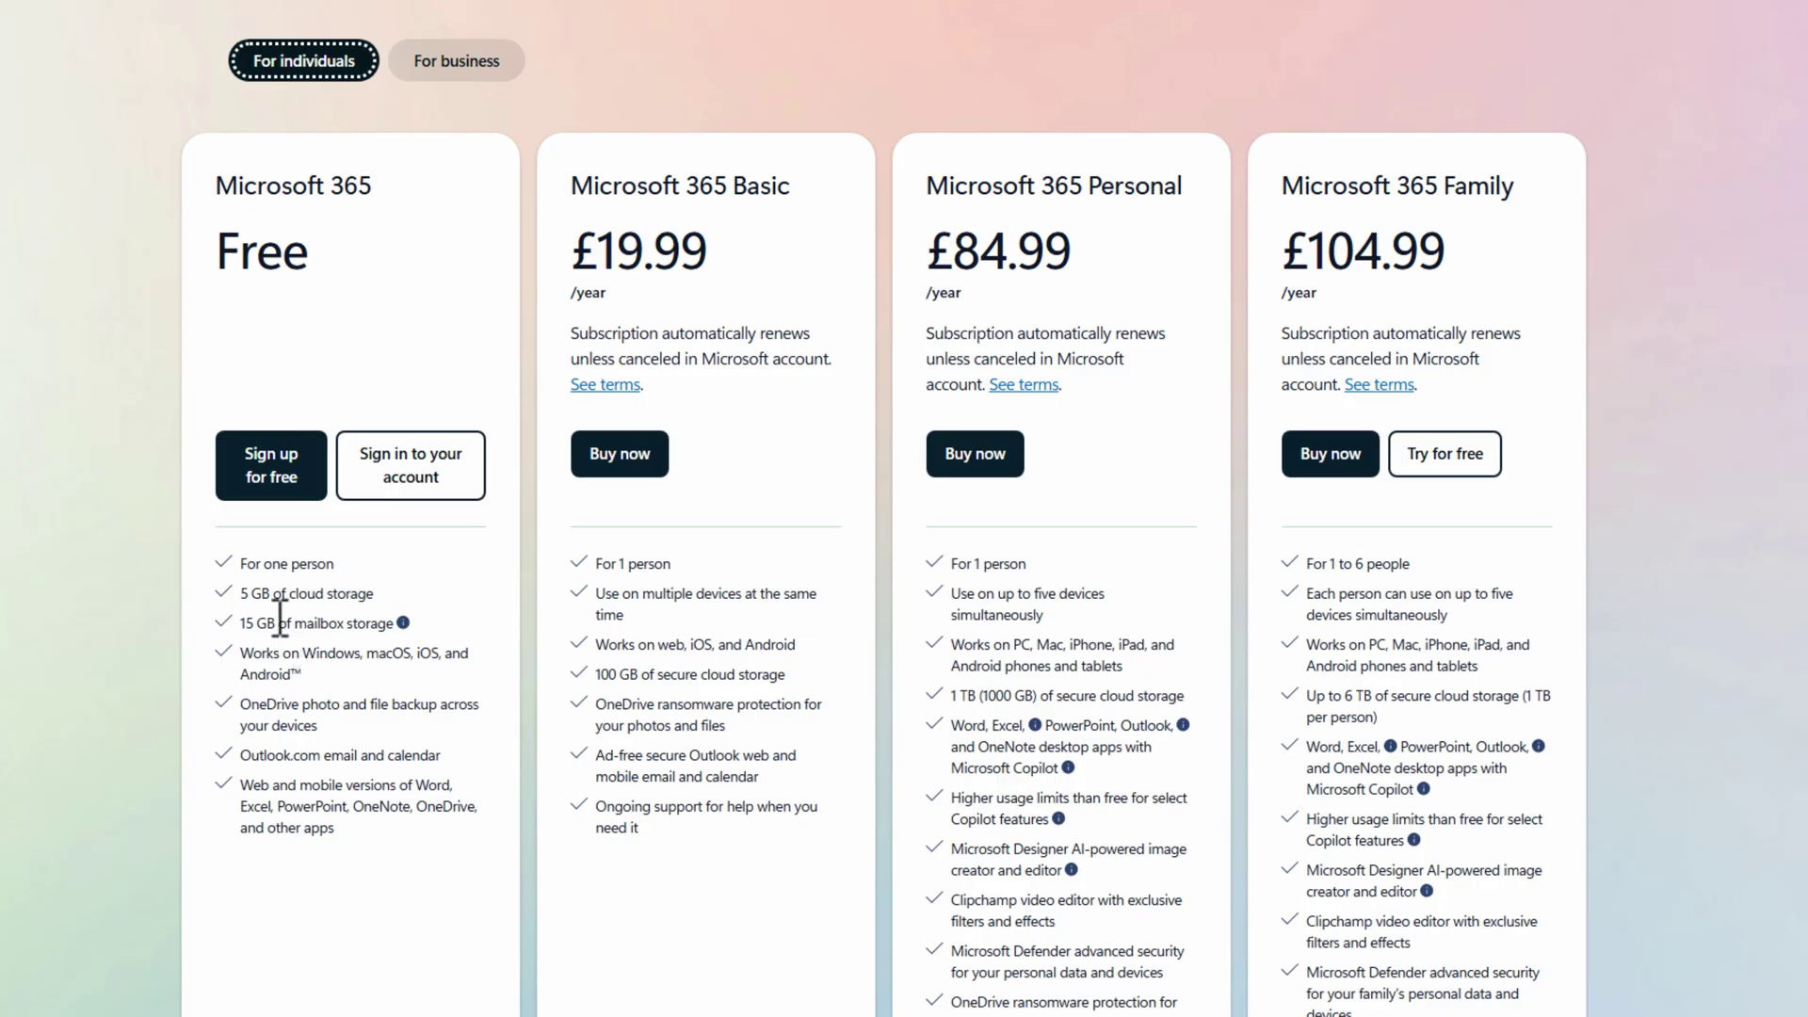
Step: On the Microsoft 365 plans web page, examine the cloud storage and mailbox storage allowances of the free individual plan
drag(377, 595, 243, 603)
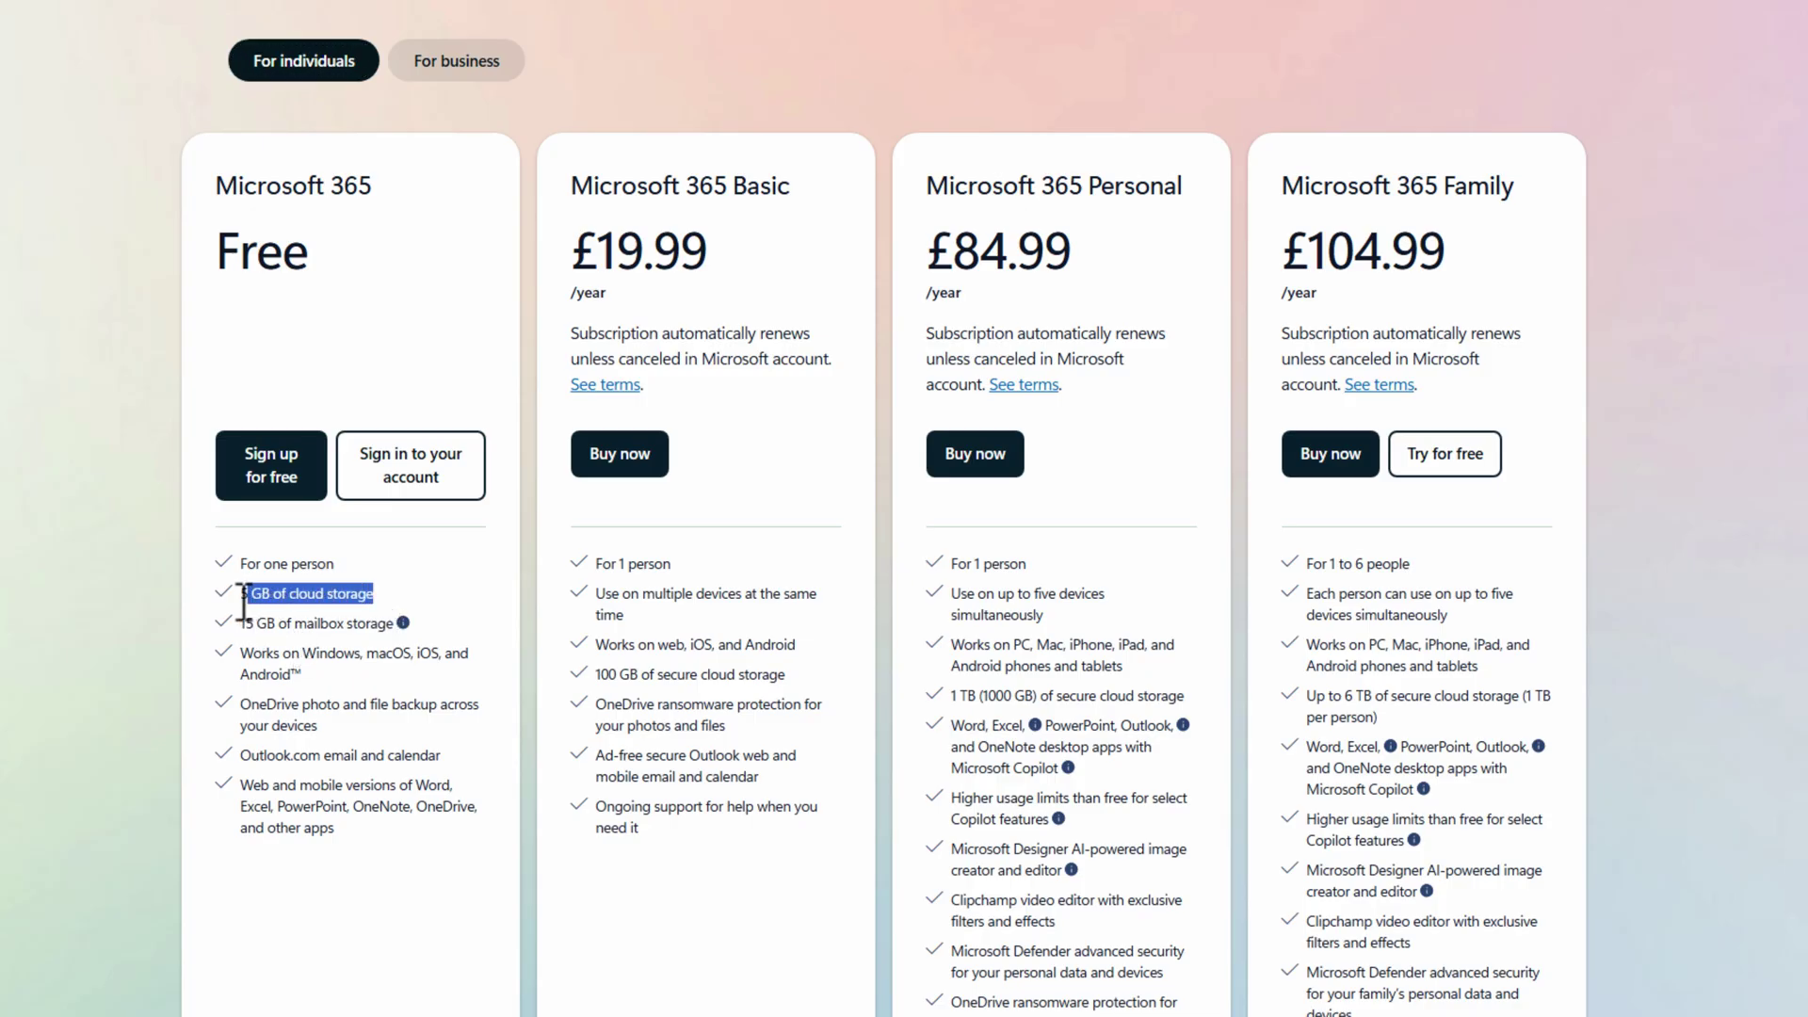
click(320, 884)
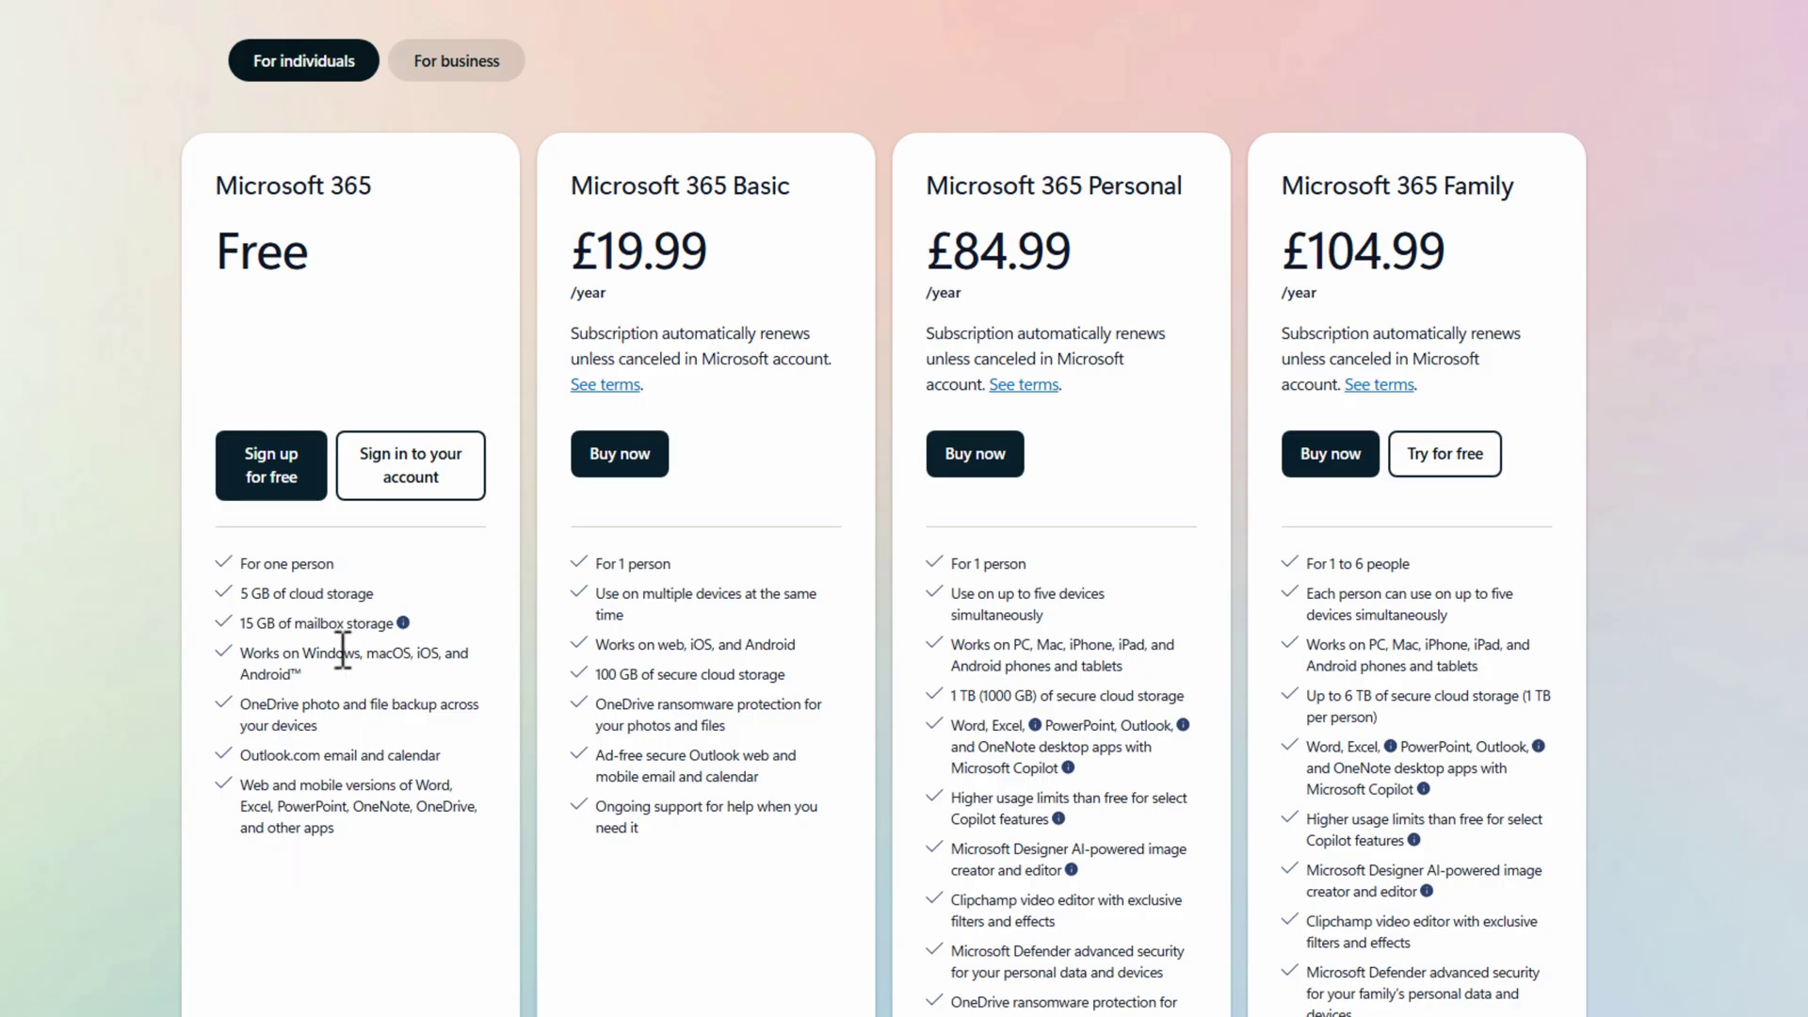
drag(238, 628, 397, 629)
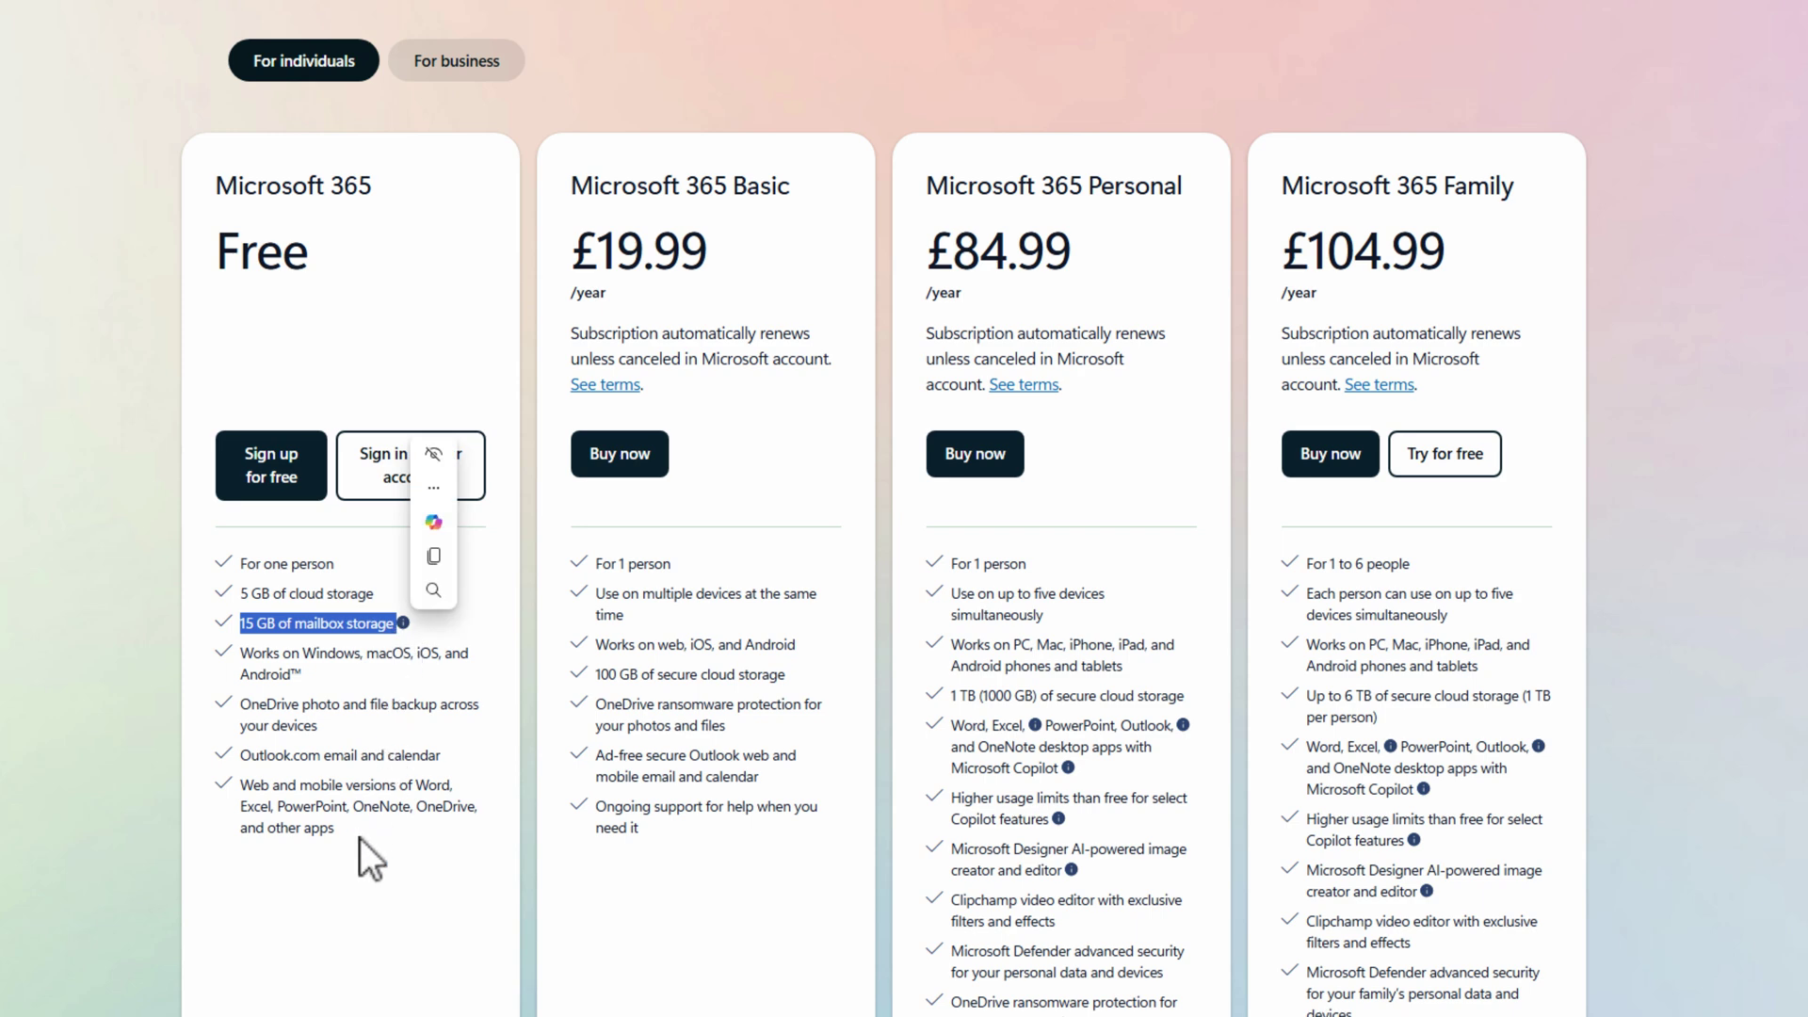
click(375, 906)
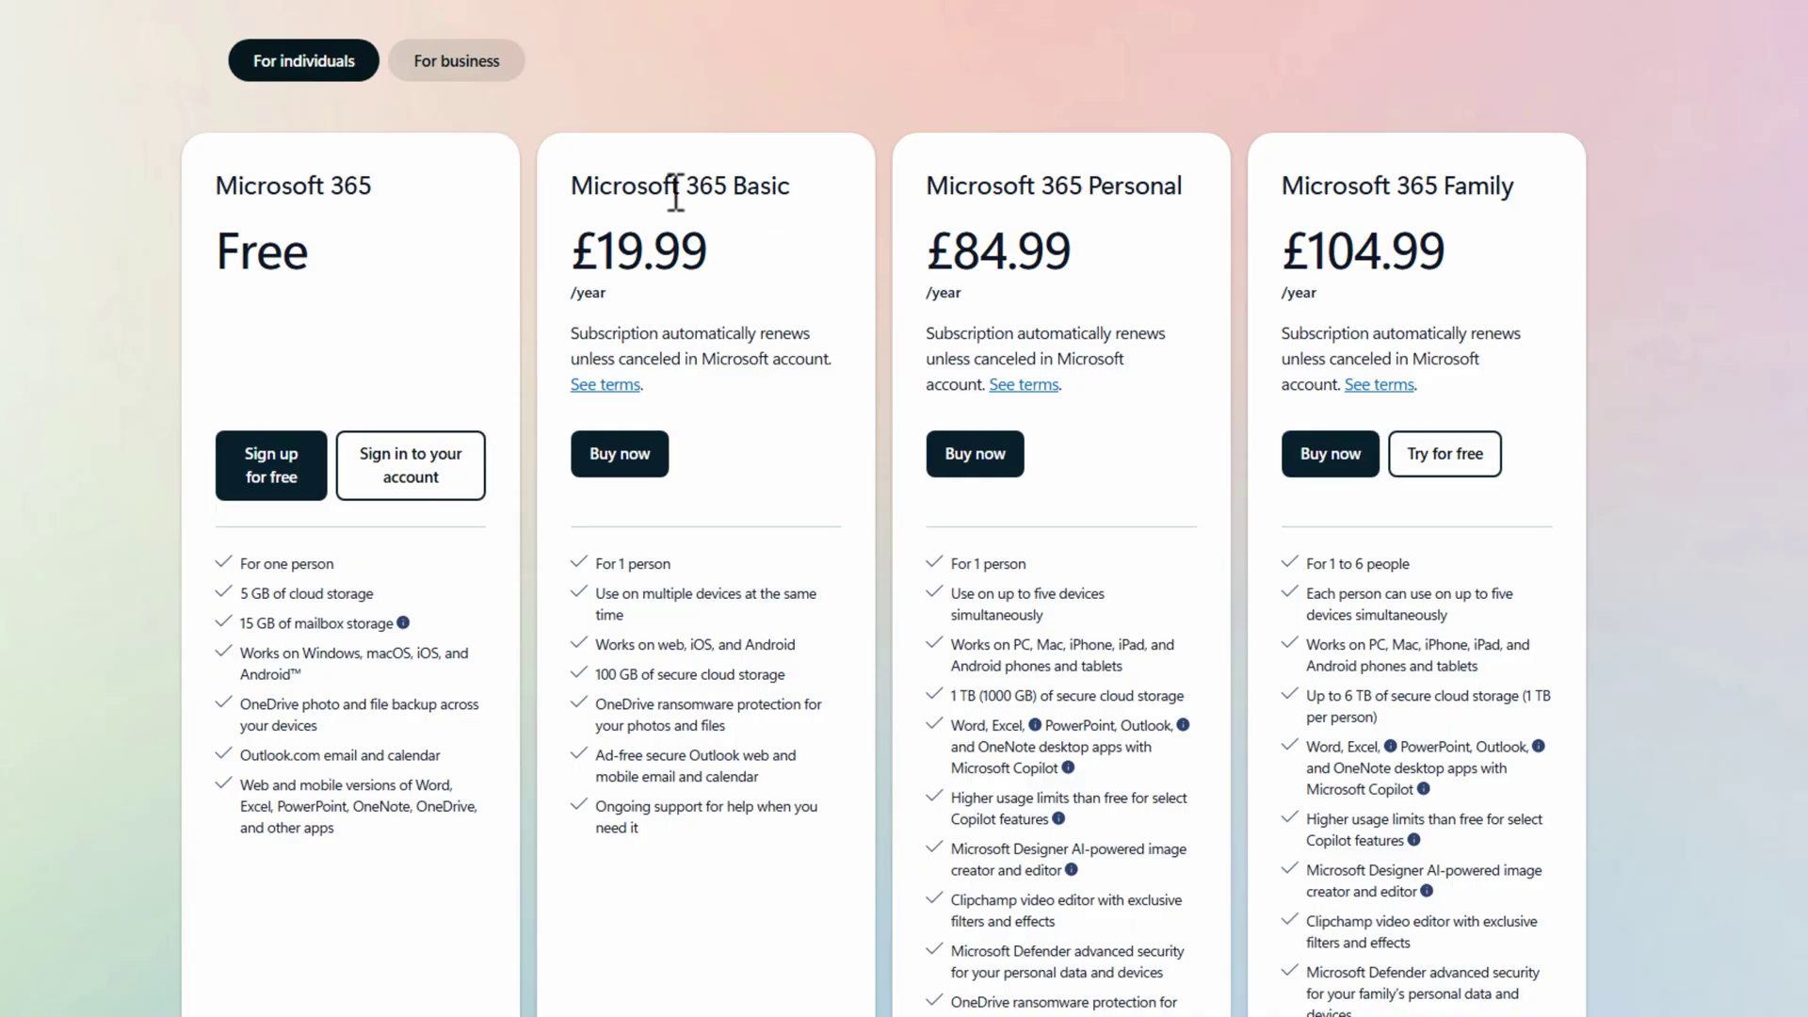
Step: Examine the Microsoft 365 Basic plan, highlighting its name and its secure cloud storage allowance
drag(577, 183, 789, 190)
click(789, 193)
drag(788, 674, 597, 674)
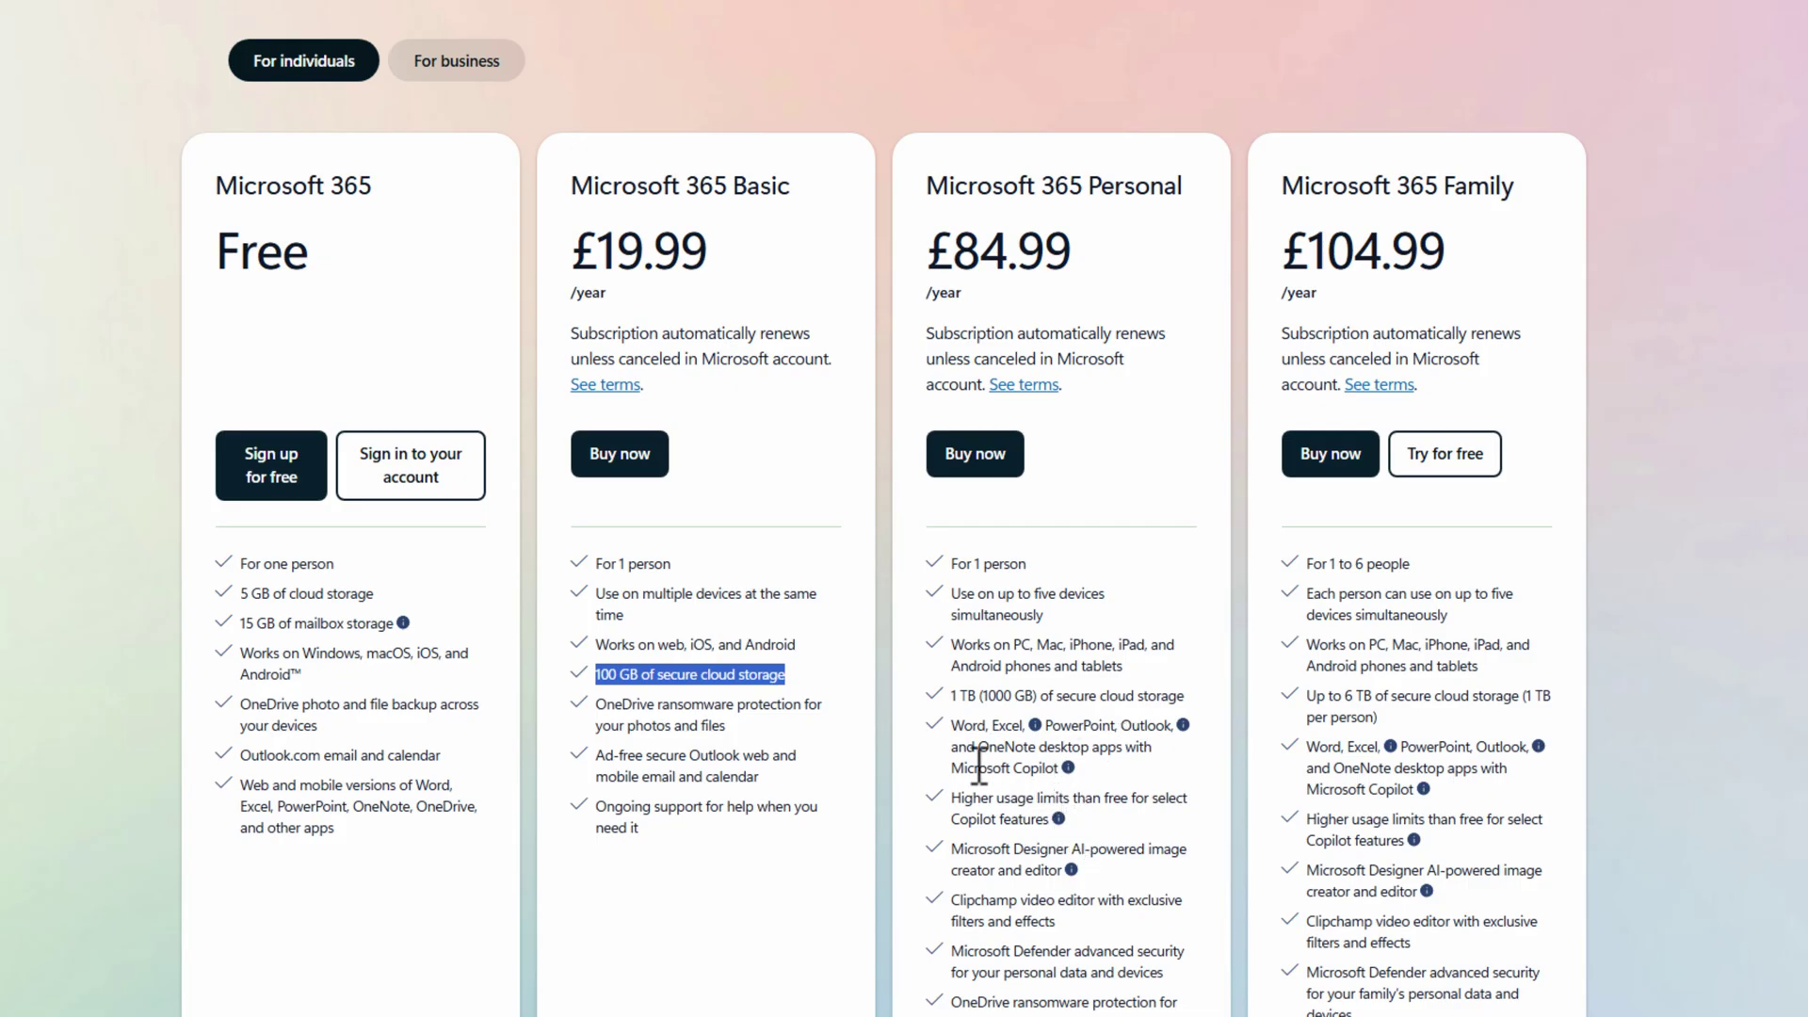
Step: Examine the Microsoft 365 Personal plan, highlighting its Microsoft Copilot feature, yearly price, and cloud storage allowance
drag(953, 767, 1059, 768)
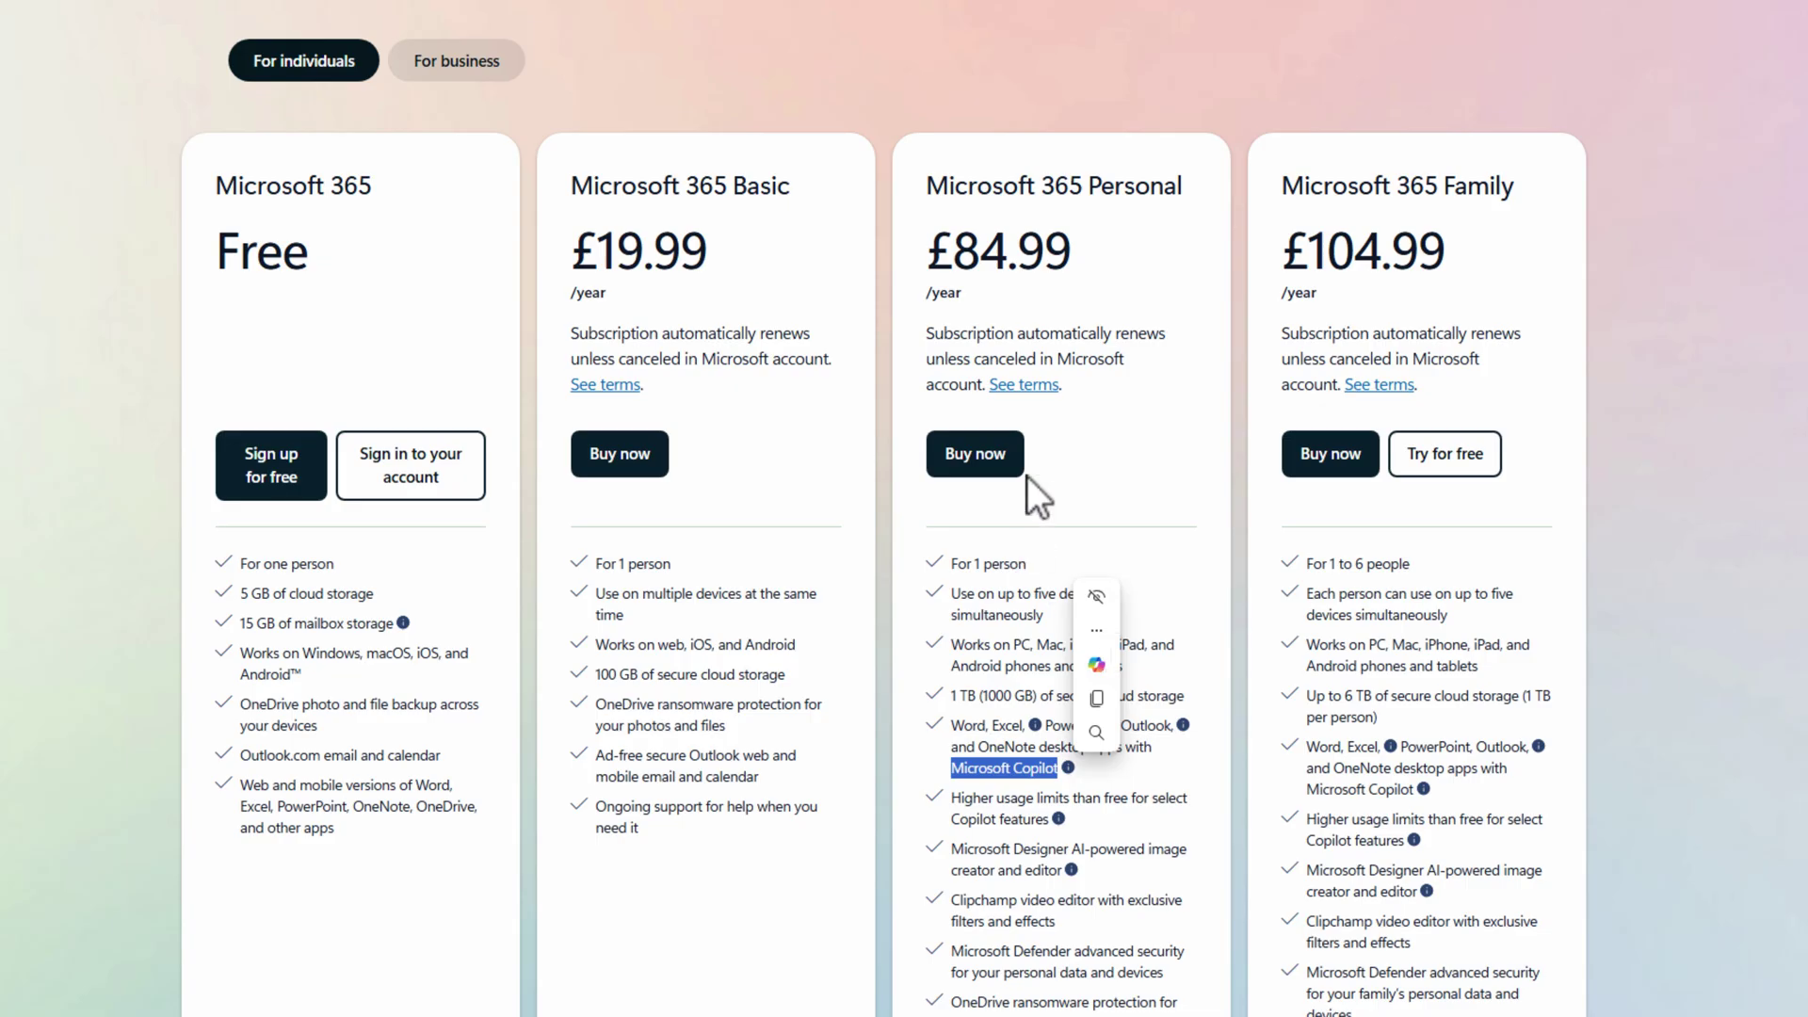
click(981, 328)
drag(1074, 249, 962, 268)
click(1055, 801)
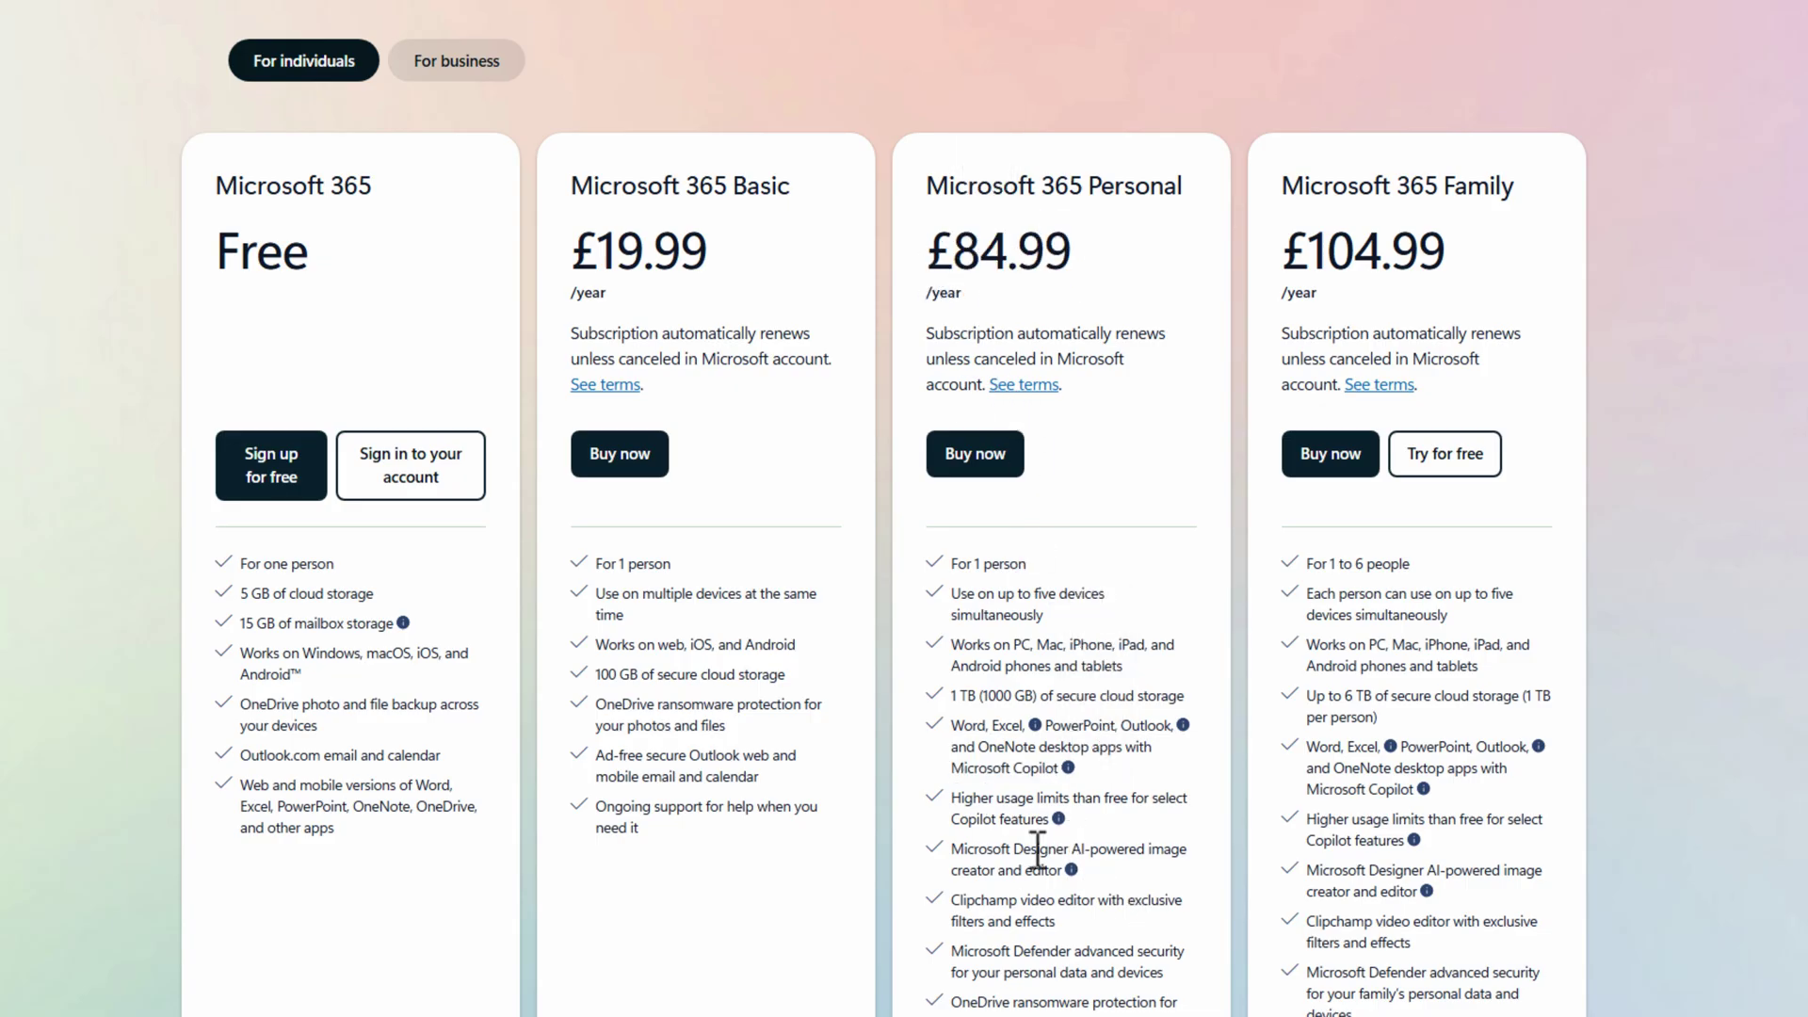
drag(949, 695, 991, 697)
click(1015, 725)
Step: View the Microsoft 365 business plans and return to the plans for individuals
click(466, 68)
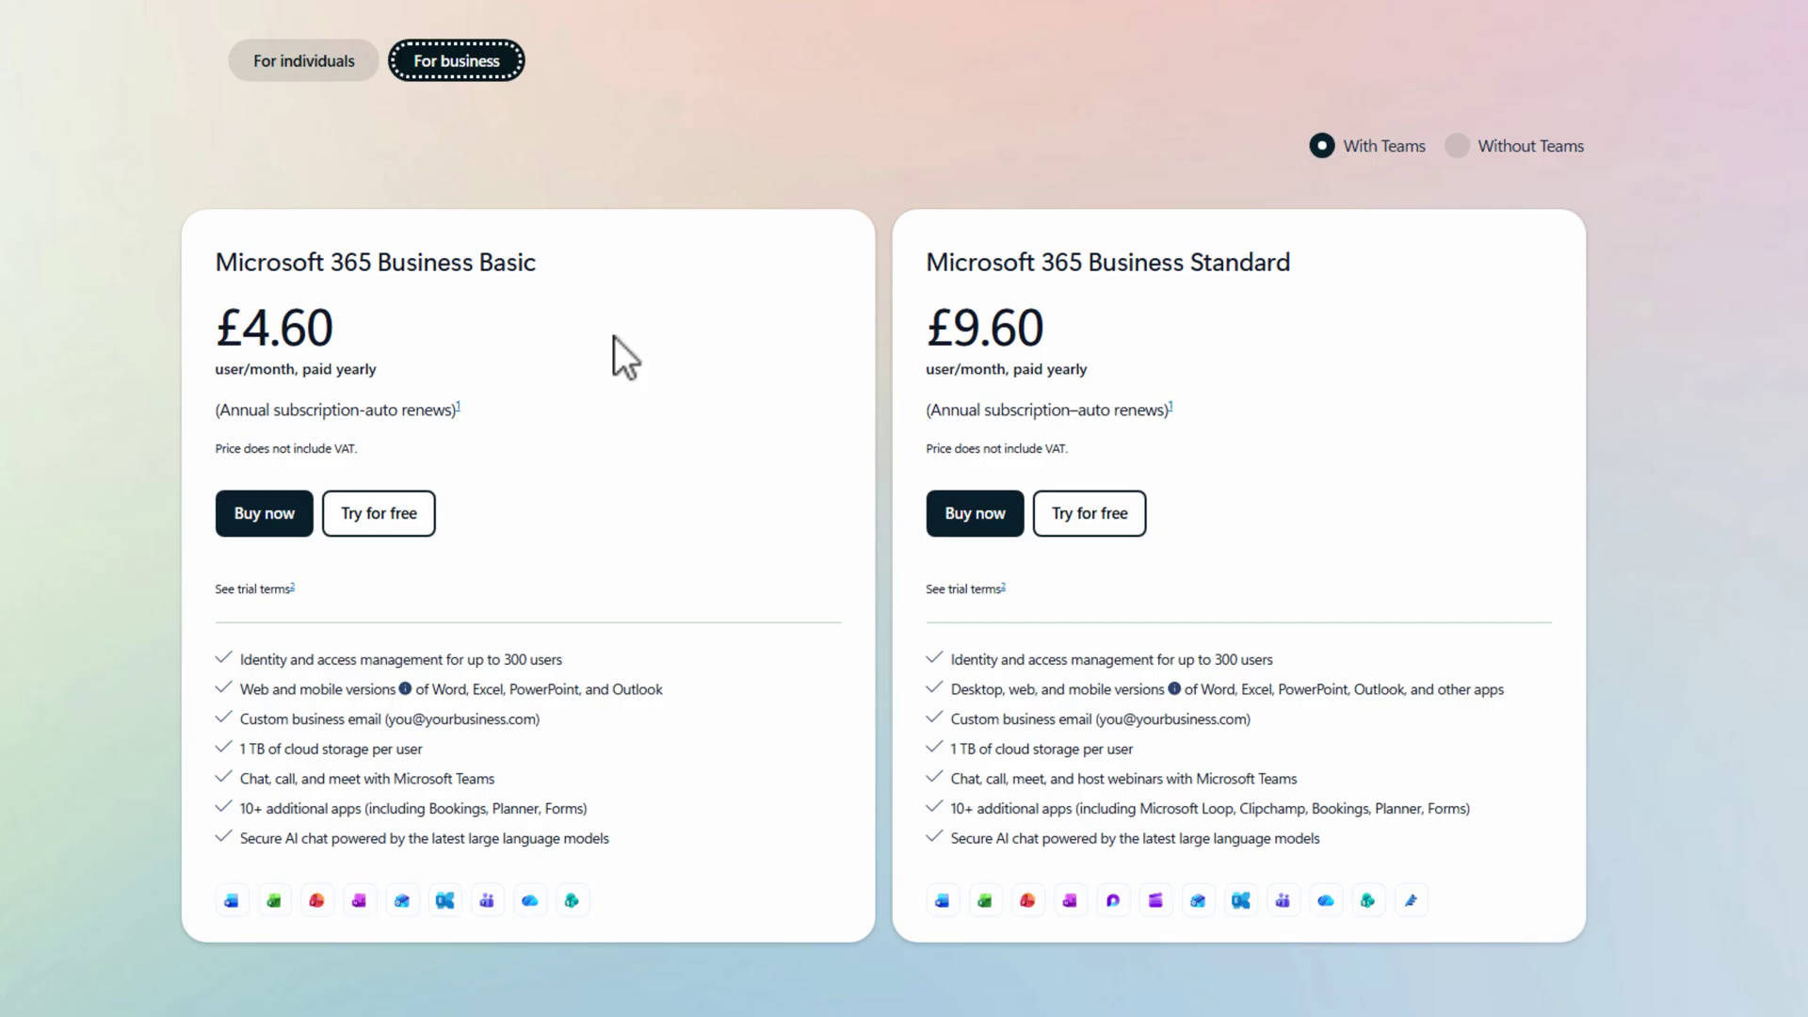
click(315, 63)
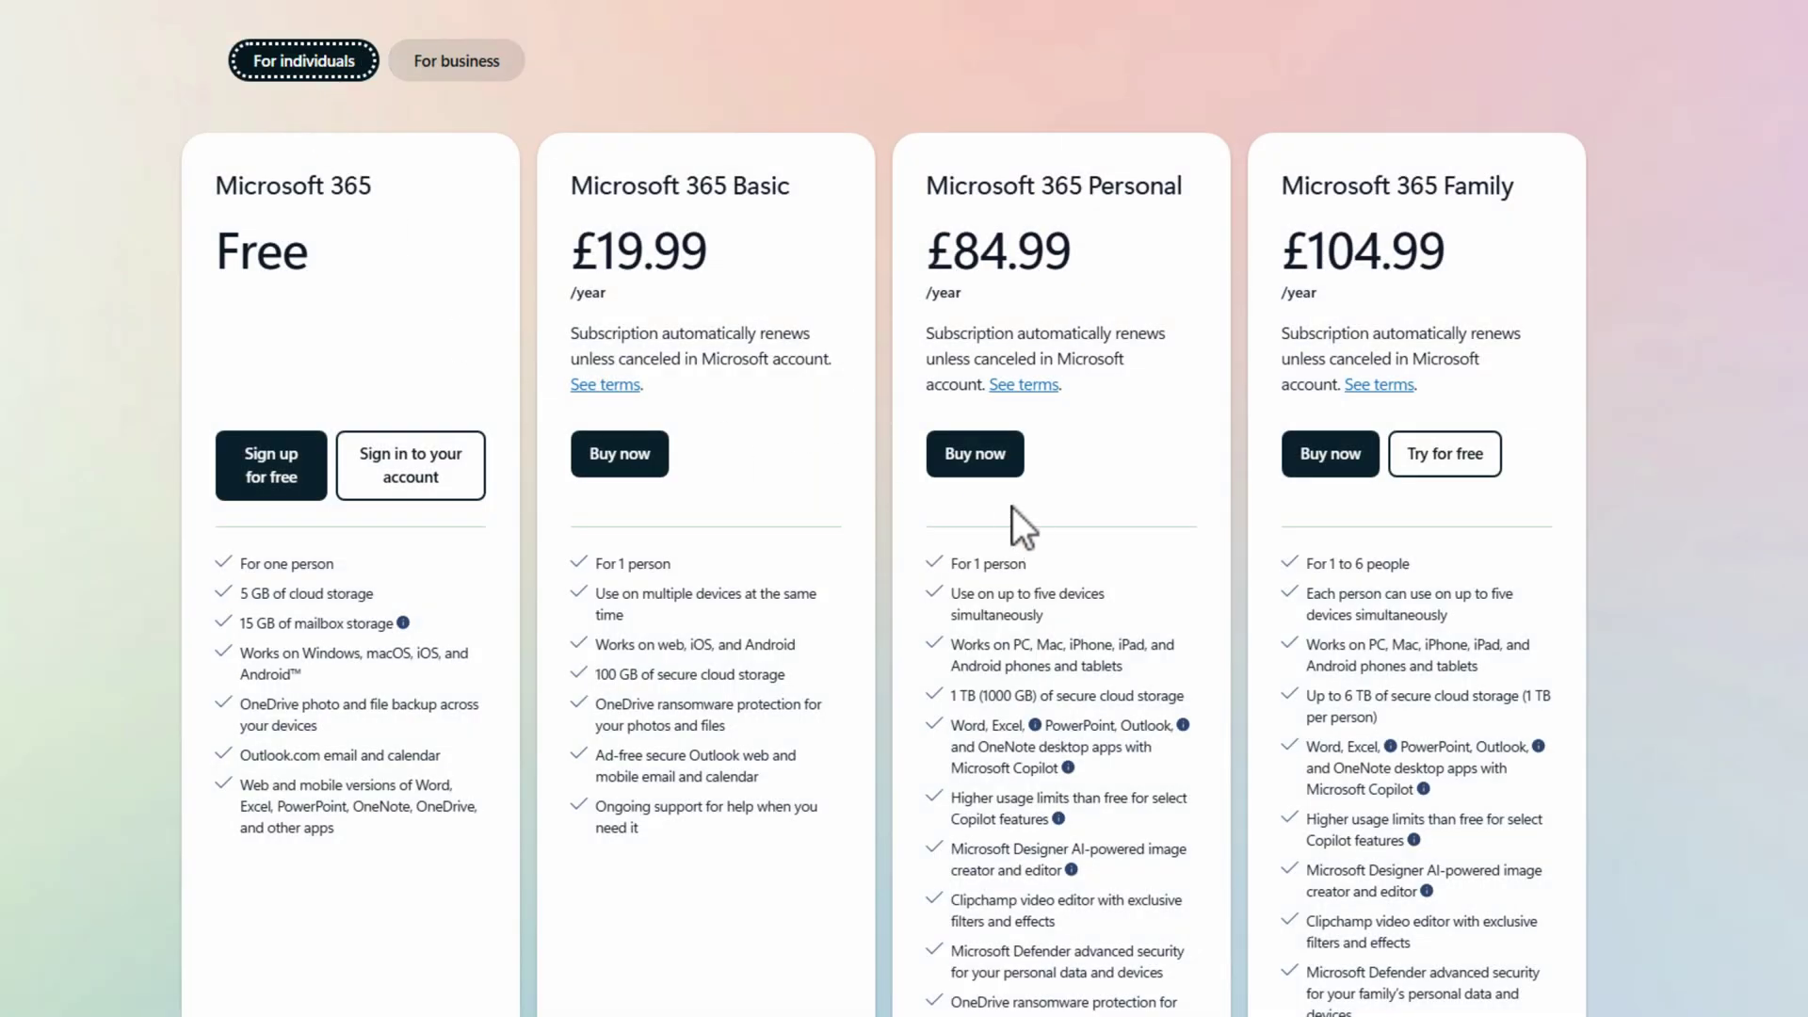